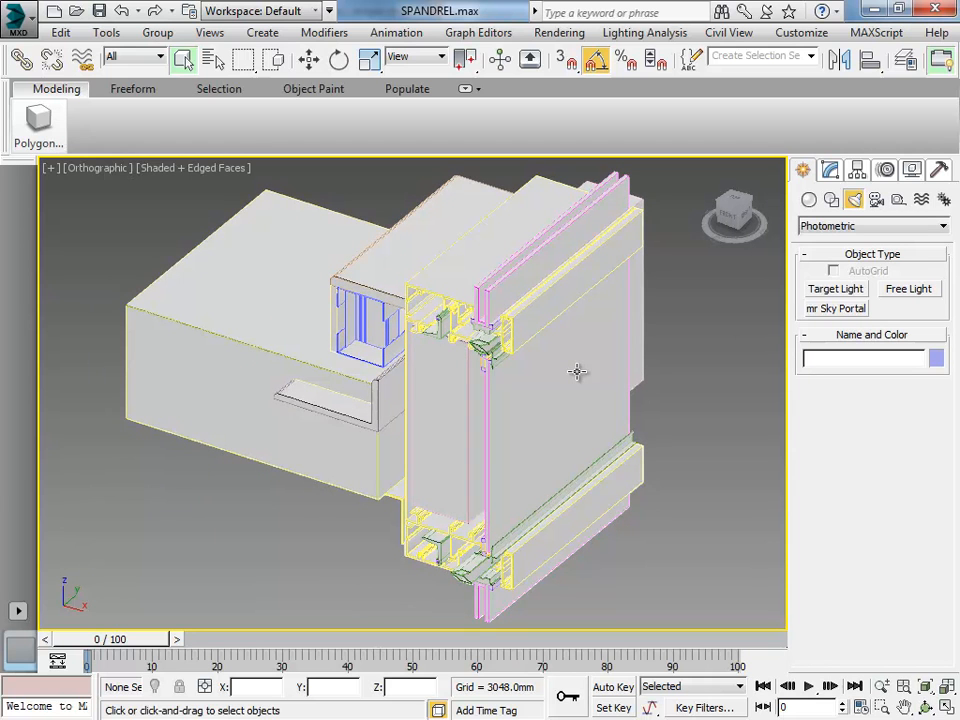
# Step: Examine the steel stud under the sill board up close and from several angles
pyautogui.keyDown('alt'); pyautogui.moveTo(507, 383); pyautogui.dragTo(600, 383, button='middle'); pyautogui.keyUp('alt')
pyautogui.scroll(6, 587, 325)
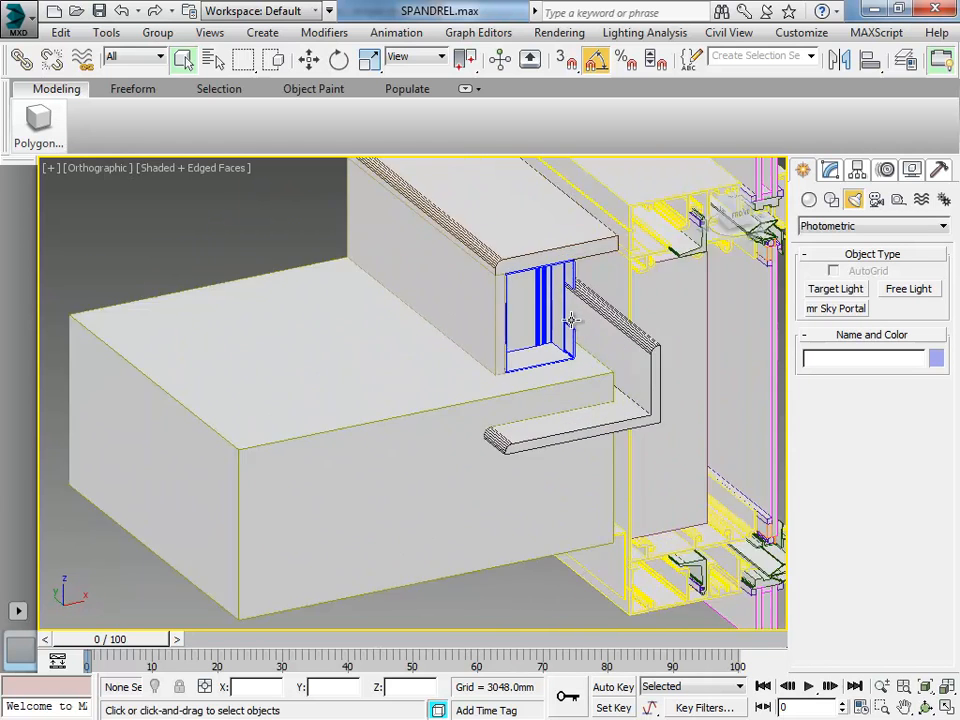
pyautogui.scroll(2, 495, 415)
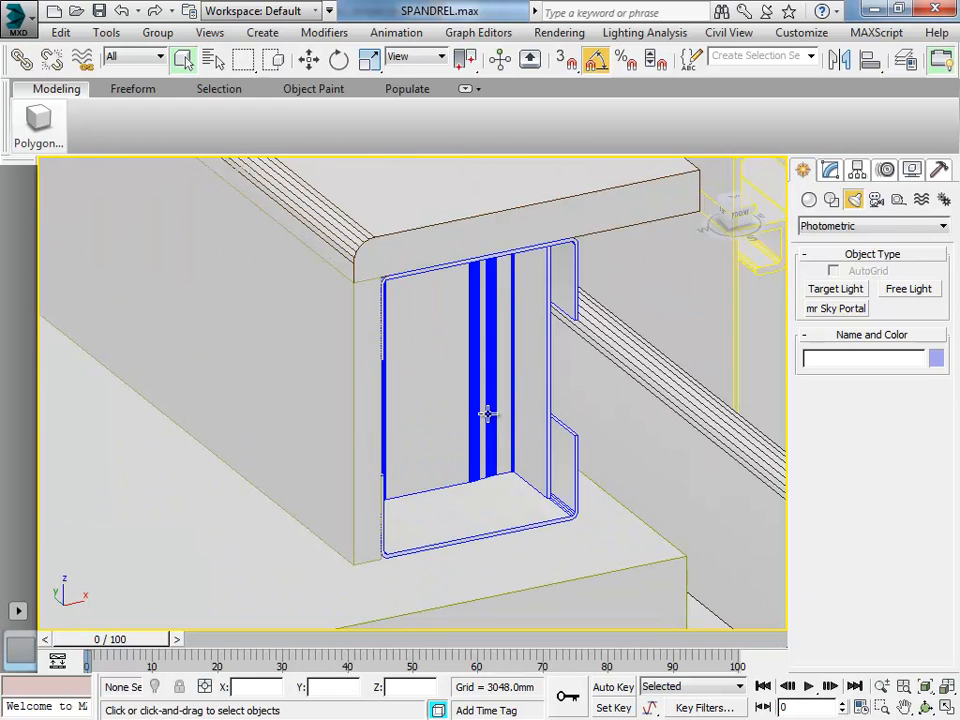
pyautogui.click(487, 428)
pyautogui.scroll(-4, 399, 396)
pyautogui.keyDown('alt'); pyautogui.moveTo(481, 403); pyautogui.dragTo(325, 460, button='middle'); pyautogui.keyUp('alt')
pyautogui.scroll(2, 325, 460)
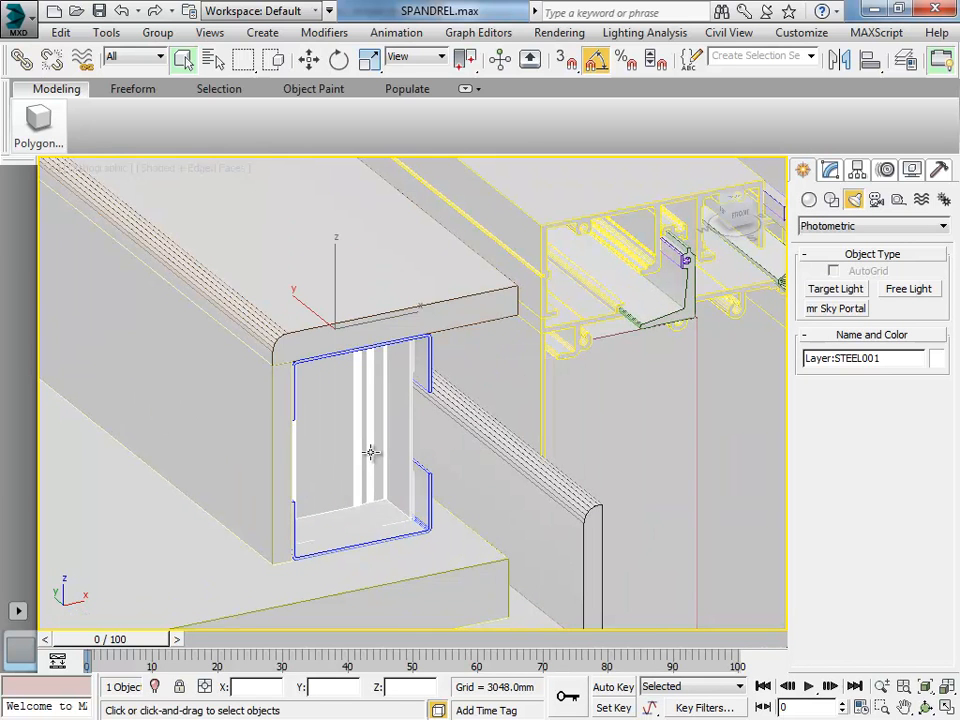
pyautogui.moveTo(321, 458); pyautogui.dragTo(399, 443, button='middle')
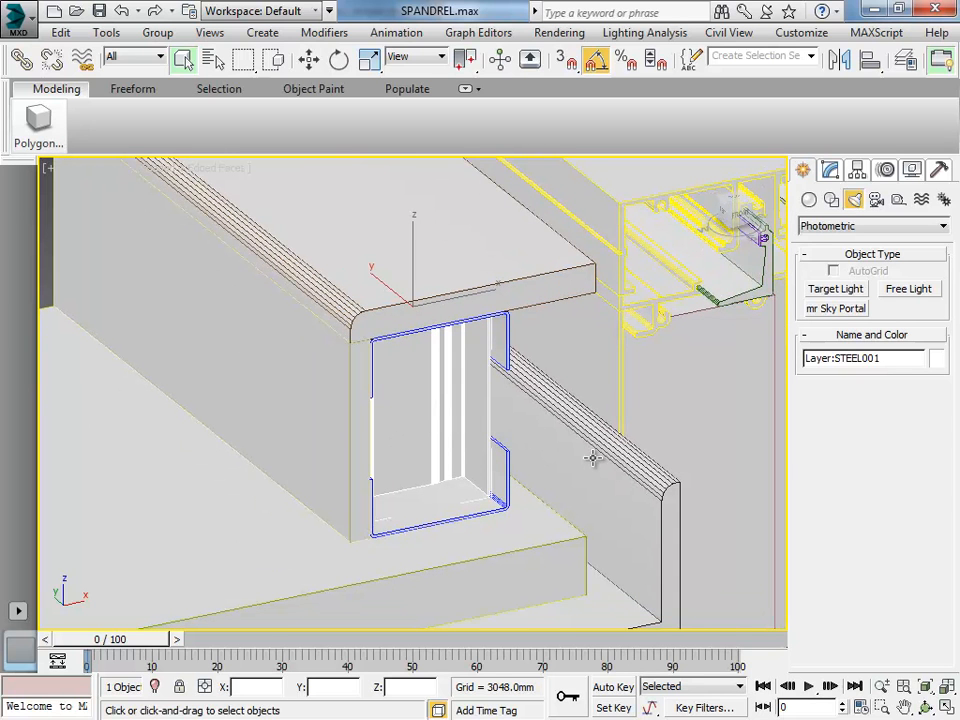
pyautogui.keyDown('alt'); pyautogui.moveTo(612, 437); pyautogui.dragTo(672, 456, button='middle'); pyautogui.keyUp('alt')
pyautogui.scroll(-5, 343, 375)
pyautogui.scroll(3, 360, 385)
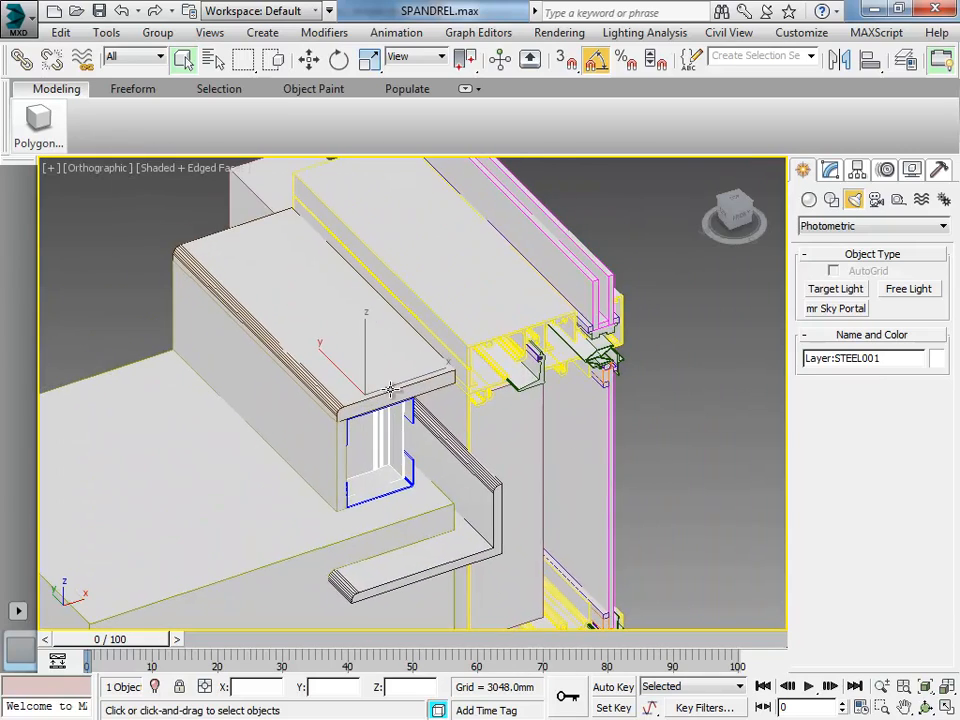
# Step: Deselect the steel stud and examine the whole spandrel assembly from its slab side and glass side
pyautogui.click(714, 436)
pyautogui.scroll(-5, 443, 456)
pyautogui.scroll(3, 443, 457)
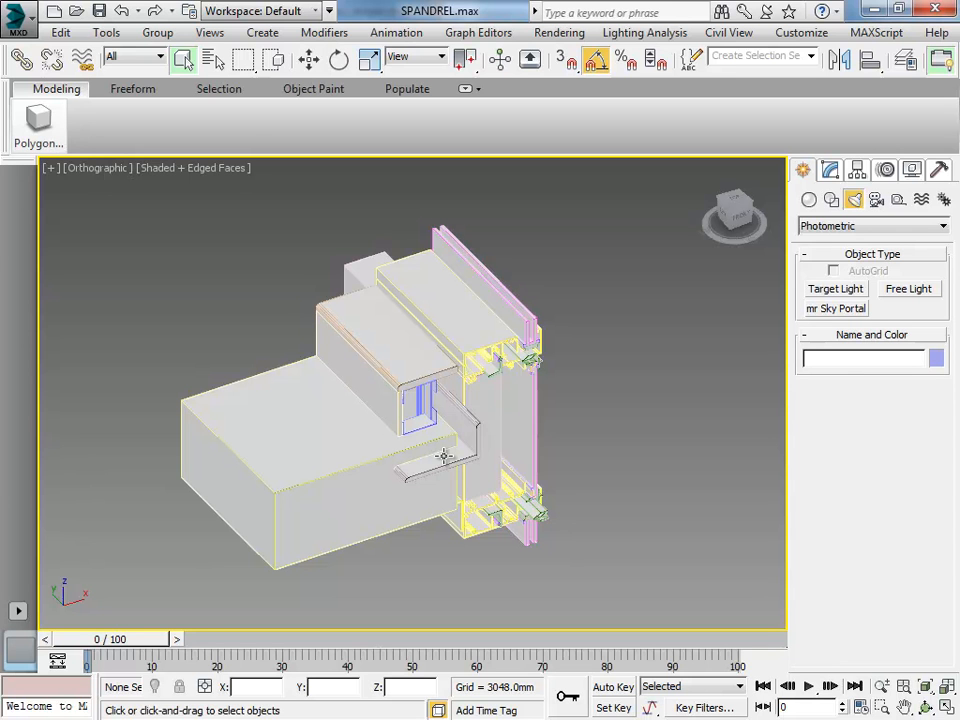
pyautogui.keyDown('alt'); pyautogui.moveTo(449, 379); pyautogui.dragTo(447, 391, button='middle'); pyautogui.keyUp('alt')
pyautogui.keyDown('alt'); pyautogui.moveTo(503, 480); pyautogui.dragTo(356, 474, button='middle'); pyautogui.keyUp('alt')
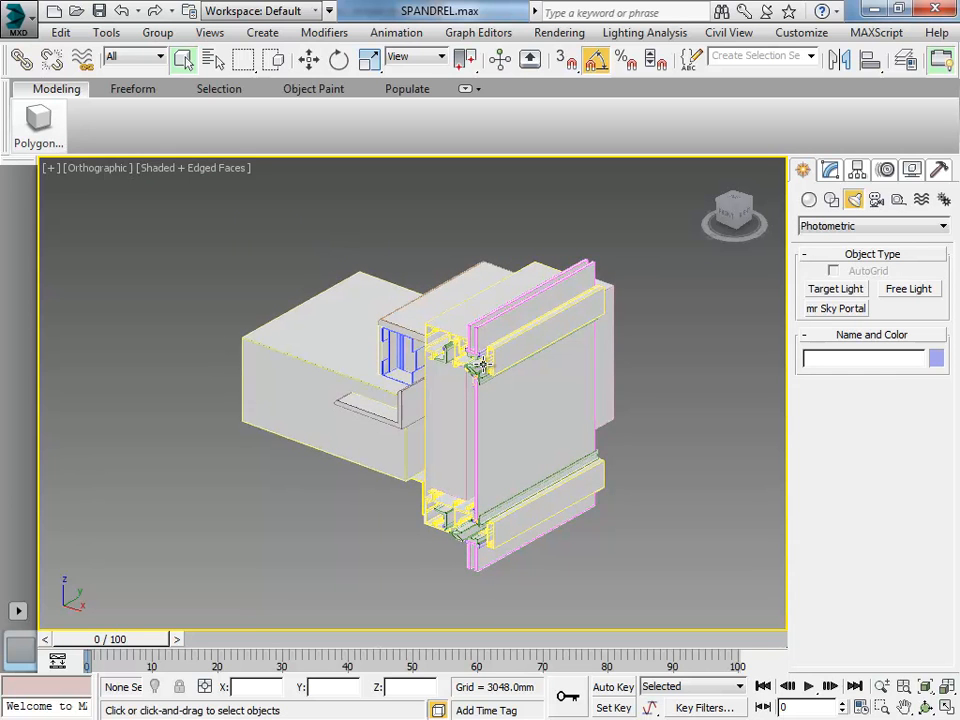
# Step: Compare the model's shaded display with and without edged faces and in wireframe, ending in shaded with edged faces
pyautogui.press('F4')
pyautogui.press('F4')
pyautogui.press('F4')
pyautogui.press('F4')
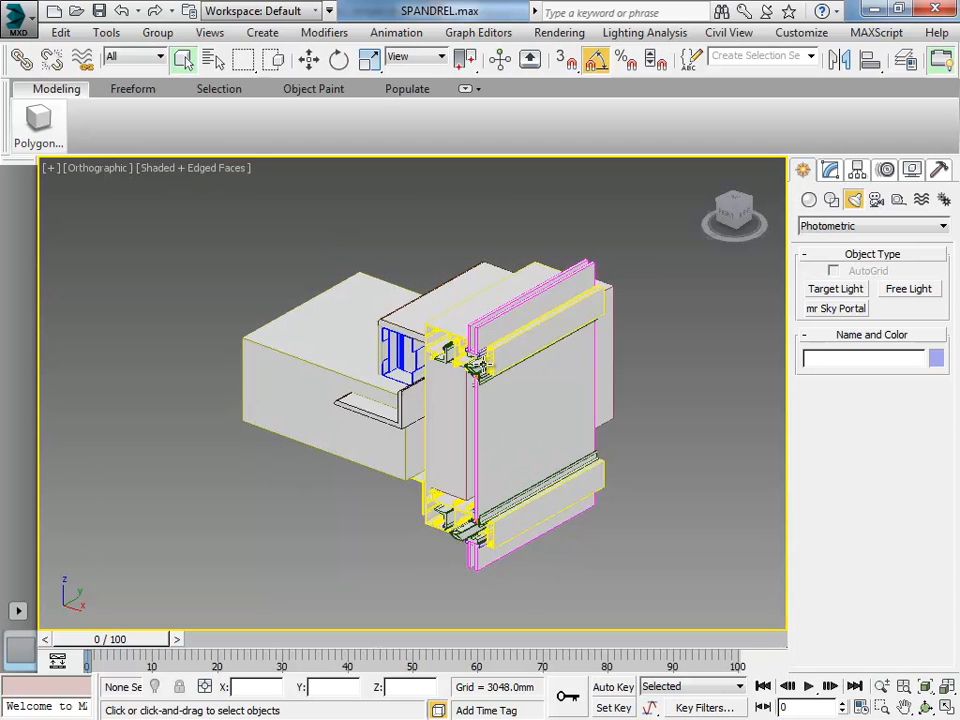
pyautogui.press('F4')
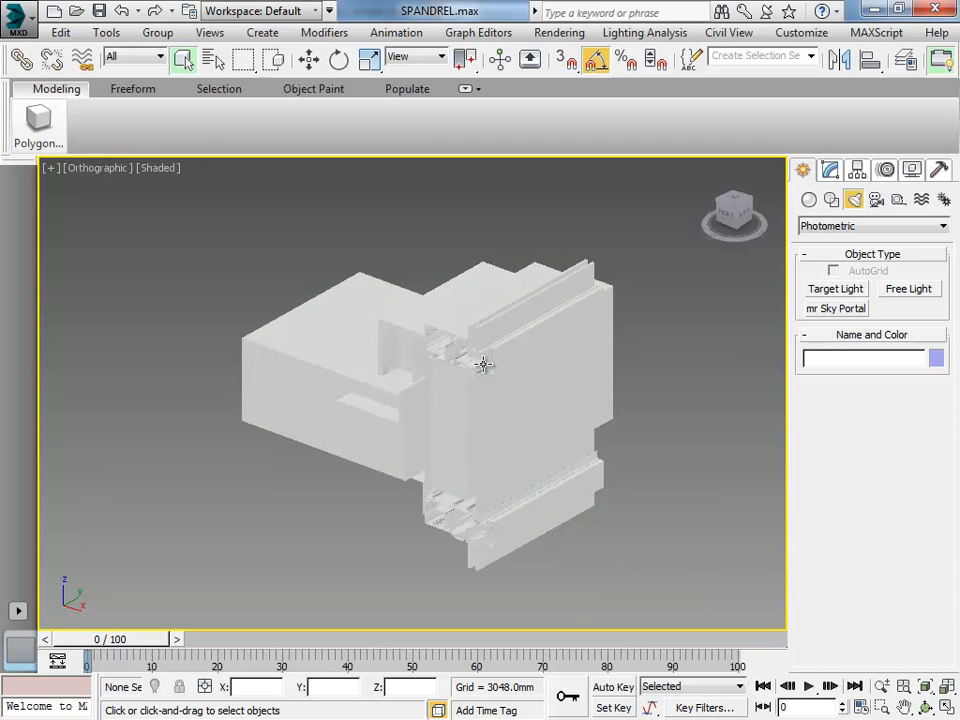
pyautogui.moveTo(555, 429); pyautogui.dragTo(533, 440, button='middle')
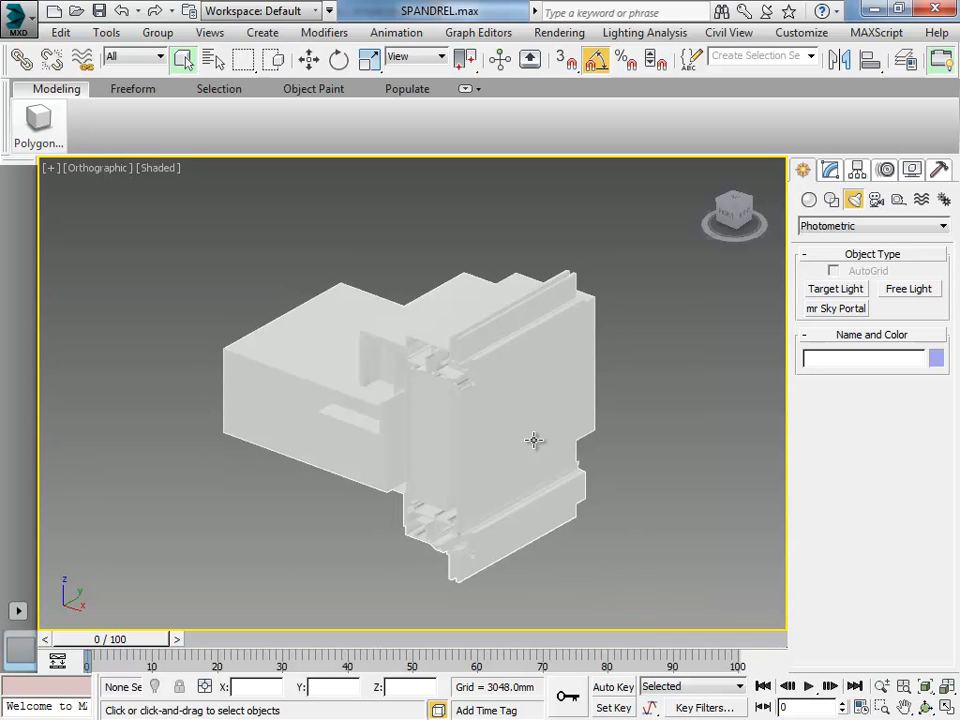
pyautogui.scroll(5, 439, 446)
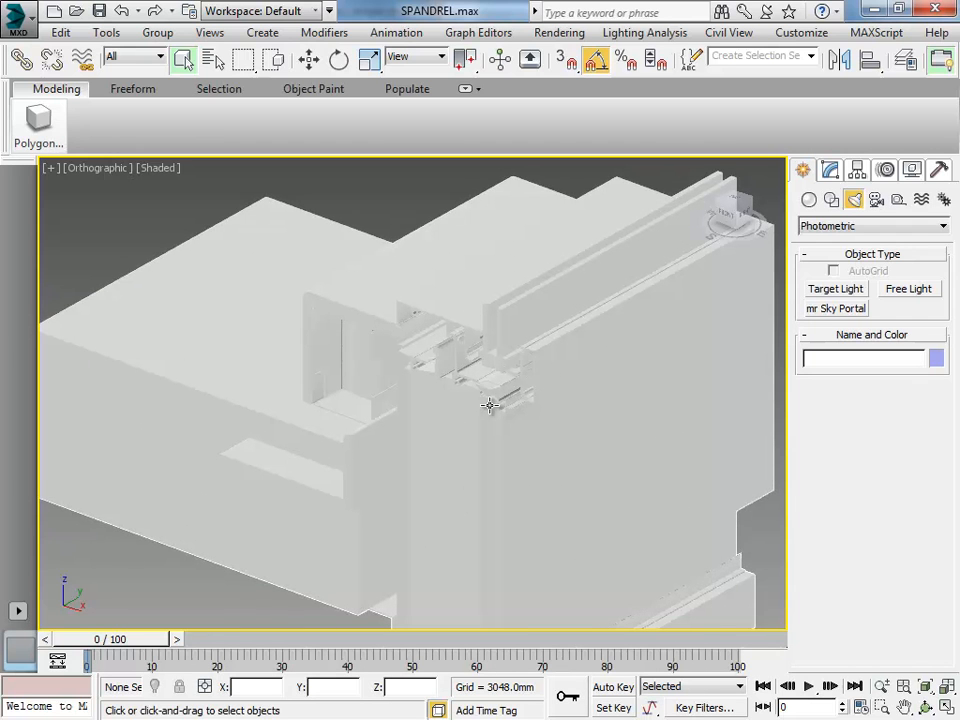
pyautogui.scroll(-3, 445, 400)
pyautogui.moveTo(376, 408); pyautogui.dragTo(400, 396, button='middle')
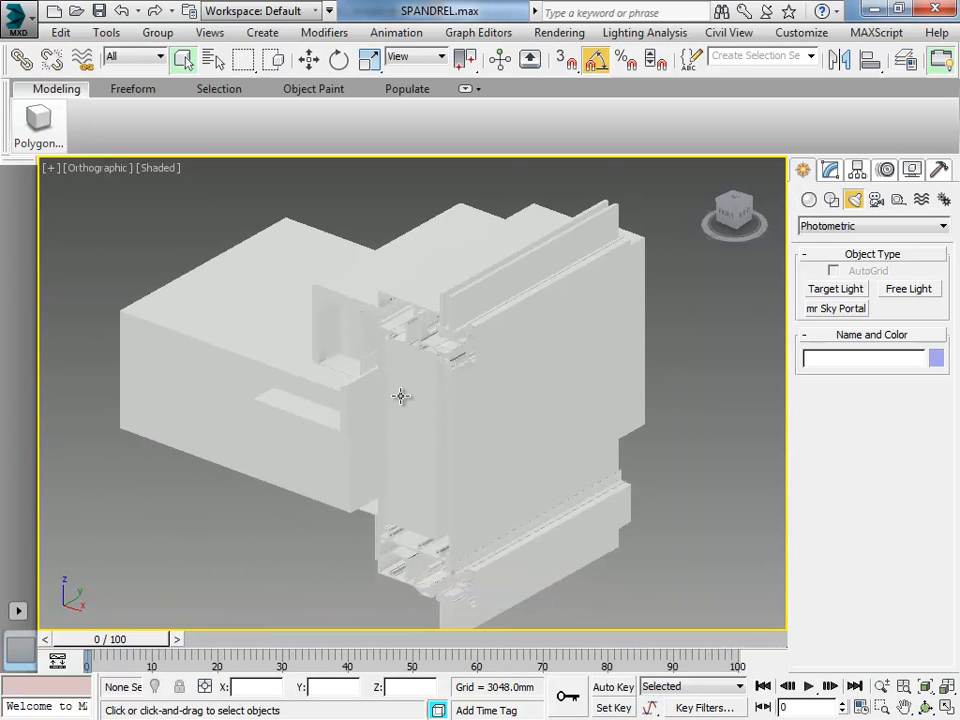
pyautogui.press('F3')
pyautogui.press('F3')
pyautogui.press('F4')
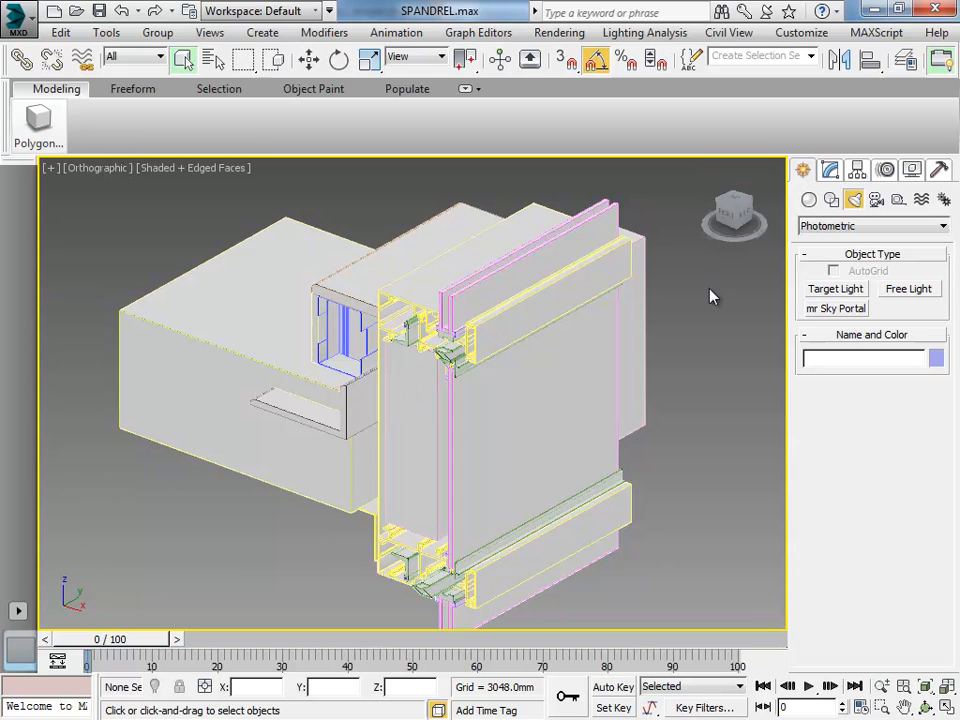
# Step: In the top view, create a standard target camera from the model's front right, aimed at the middle of the assembly
pyautogui.press('t')
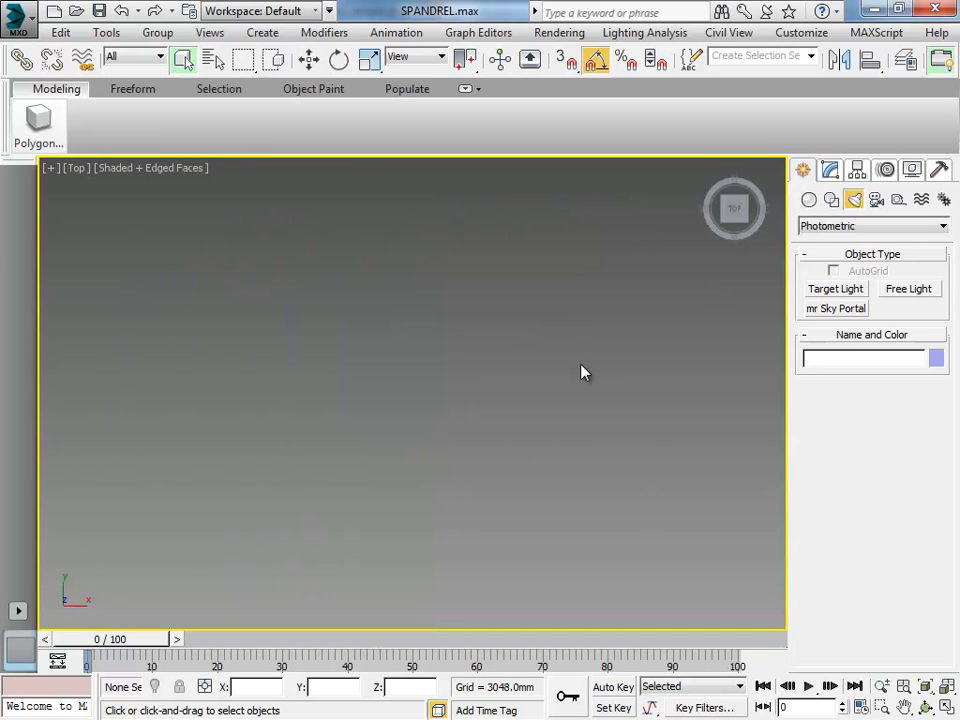
pyautogui.press('z')
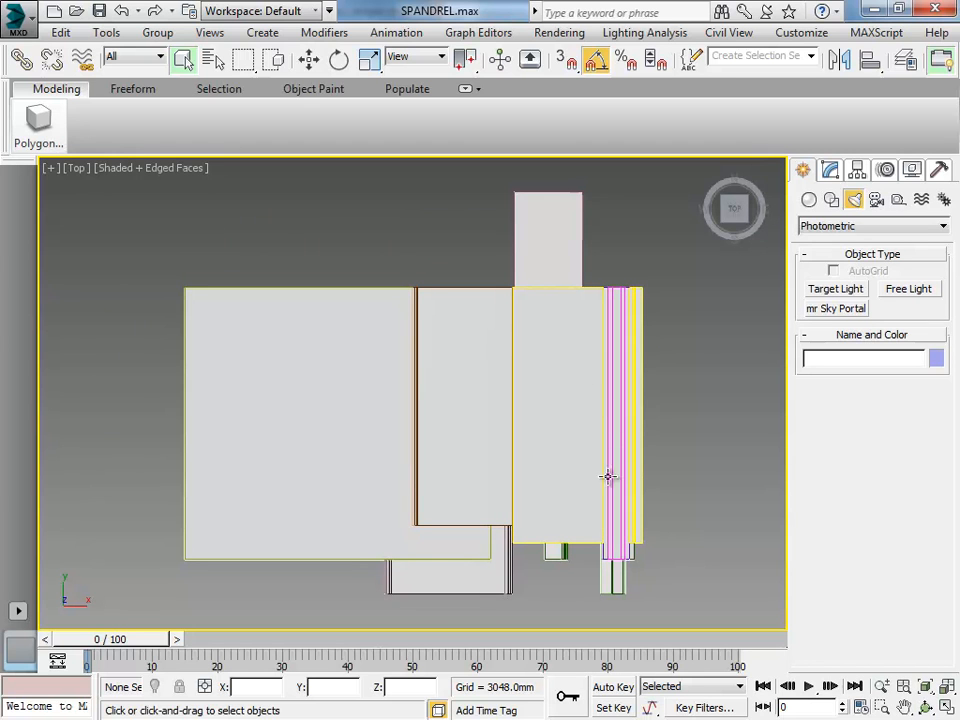
pyautogui.scroll(-2, 480, 366)
pyautogui.moveTo(519, 446); pyautogui.dragTo(477, 421, button='middle')
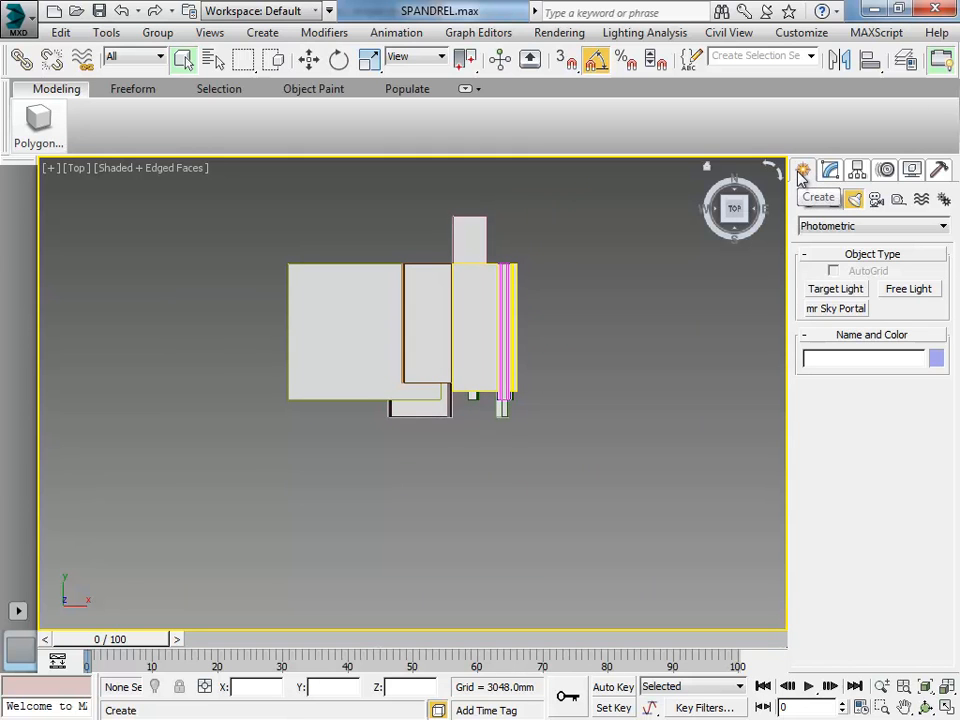
pyautogui.click(876, 200)
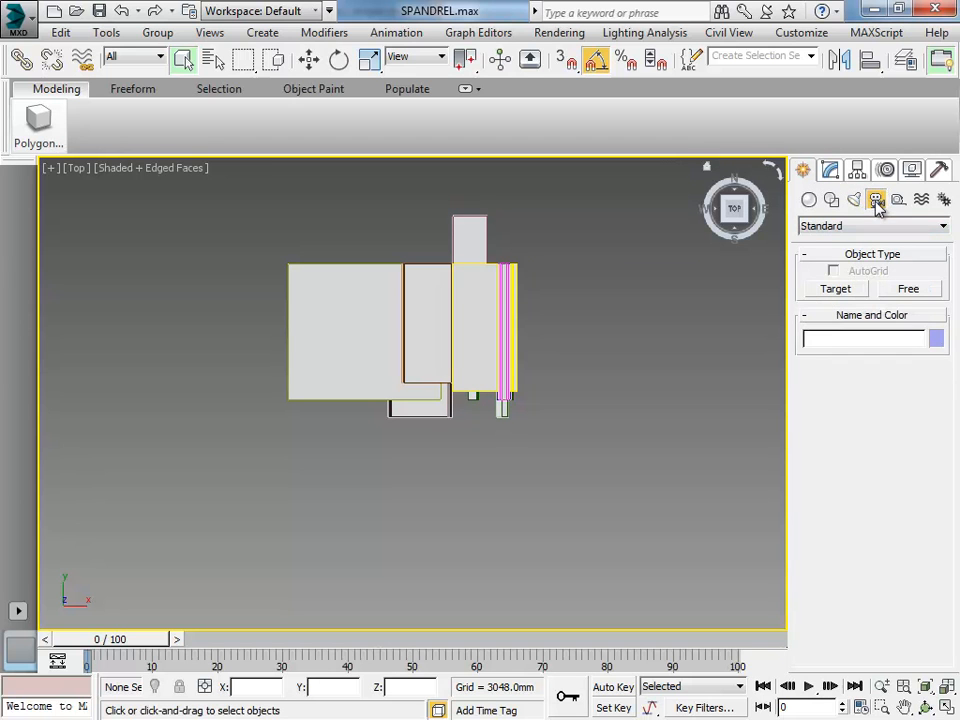
pyautogui.click(833, 290)
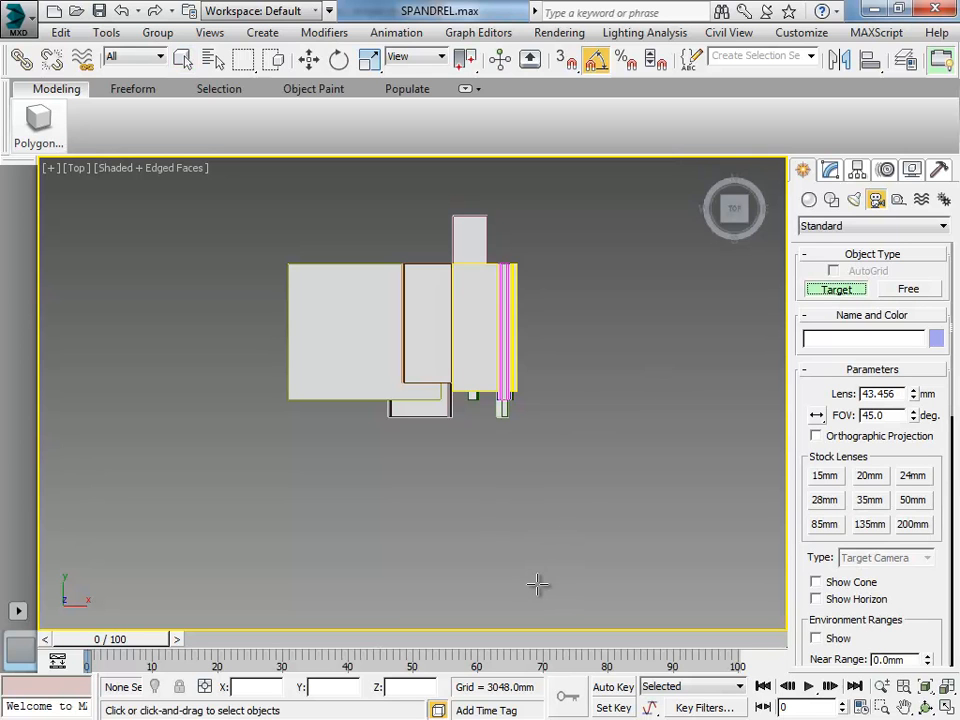
pyautogui.click(575, 595)
pyautogui.moveTo(575, 590); pyautogui.dragTo(404, 334)
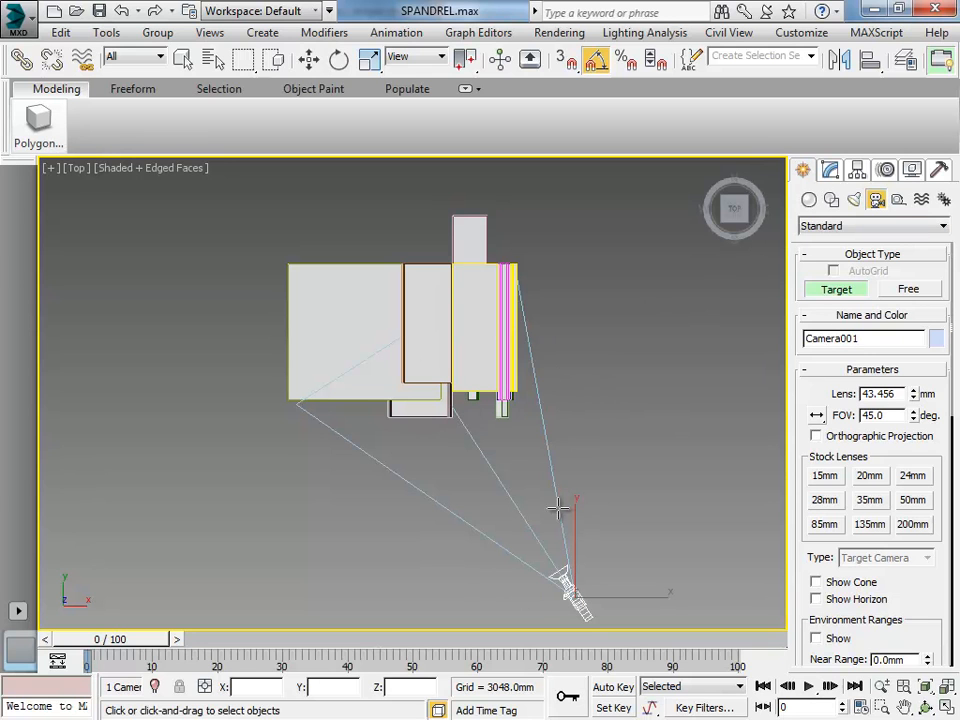
# Step: Widen the new camera's view by reducing its lens to 28.456 mm
pyautogui.click(829, 172)
pyautogui.click(804, 171)
pyautogui.click(829, 171)
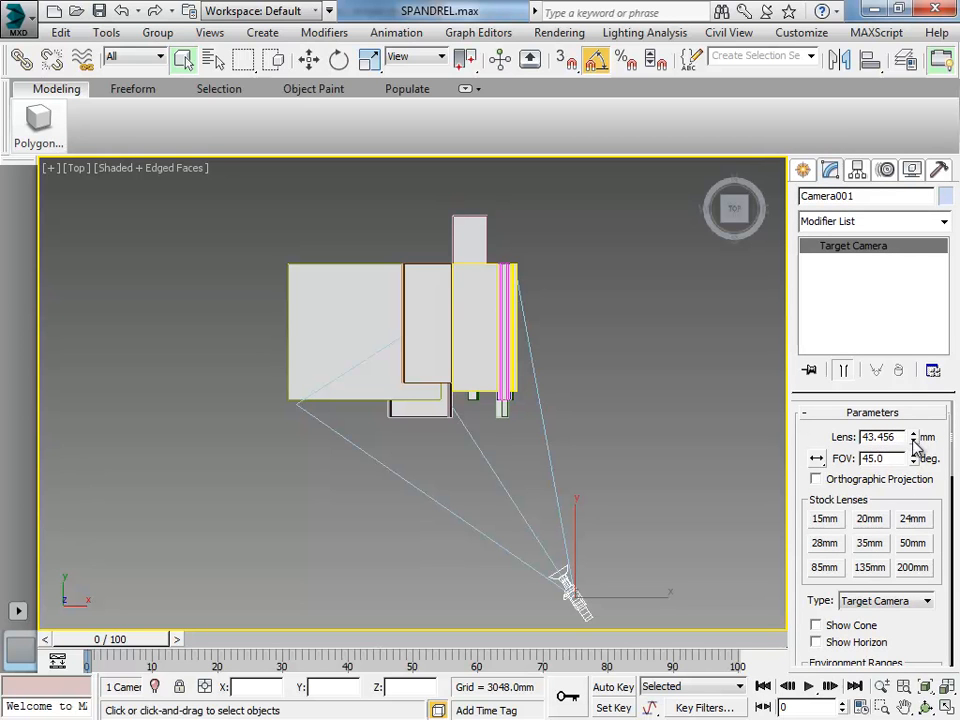
pyautogui.moveTo(917, 441); pyautogui.dragTo(918, 449)
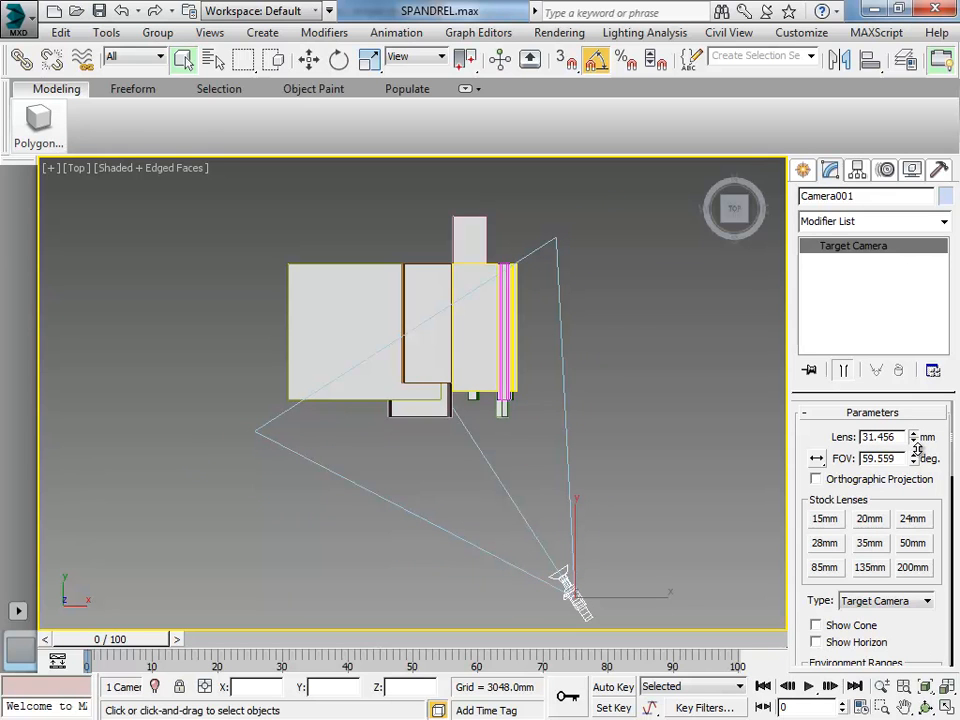
pyautogui.moveTo(918, 449); pyautogui.dragTo(918, 453)
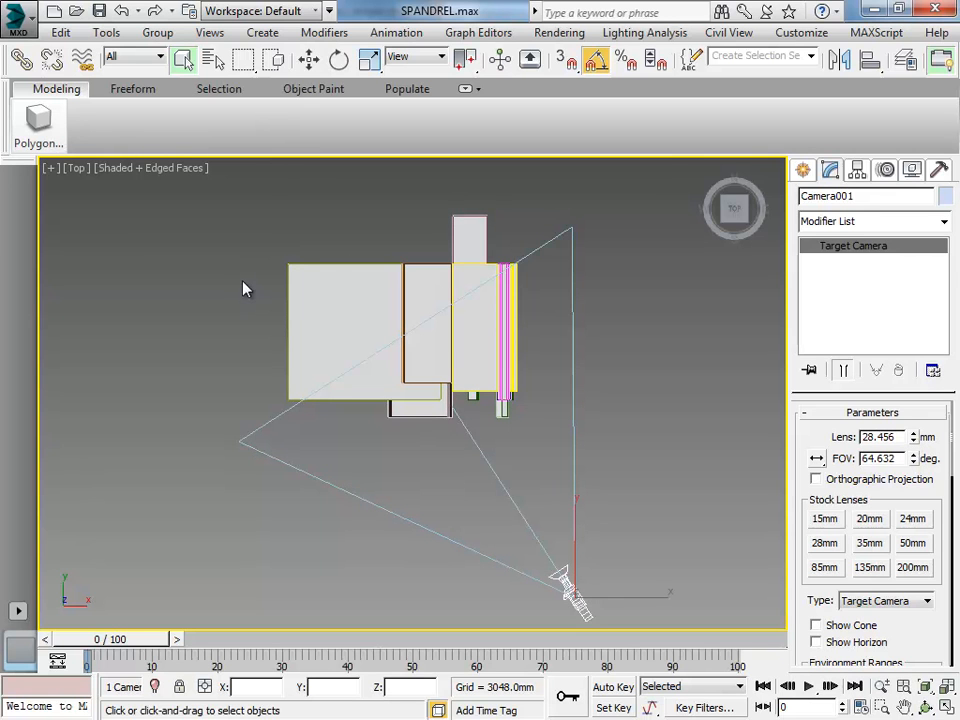
# Step: Look through the camera, truck it to centre the assembly and dolly it back until the whole model fits in frame
pyautogui.press('c')
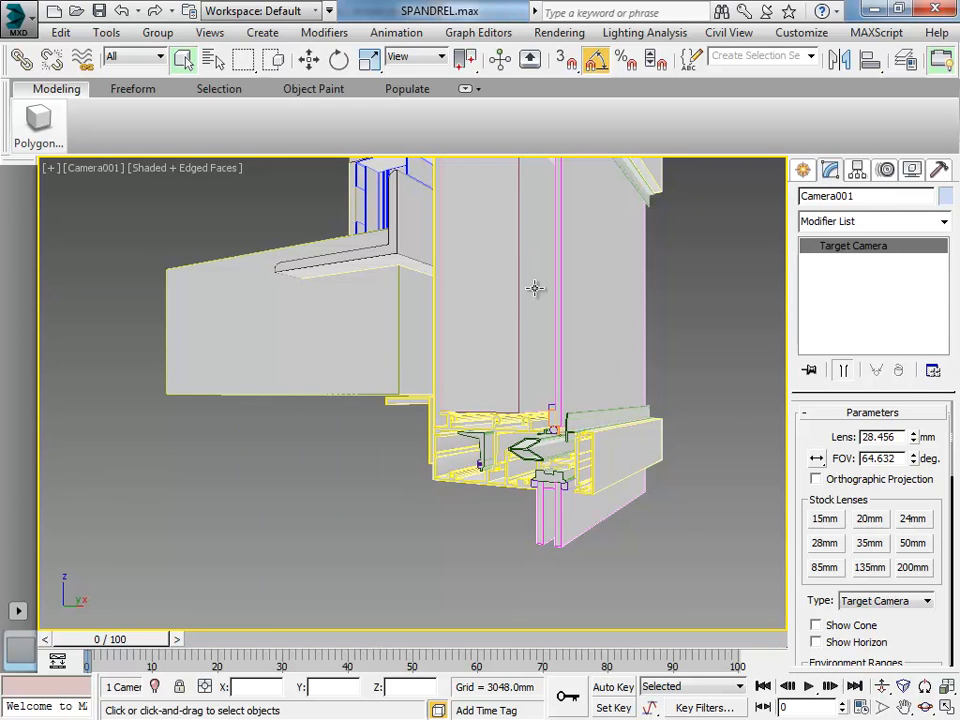
pyautogui.hotkey('ctrl', 'p')
pyautogui.moveTo(690, 497); pyautogui.dragTo(504, 388)
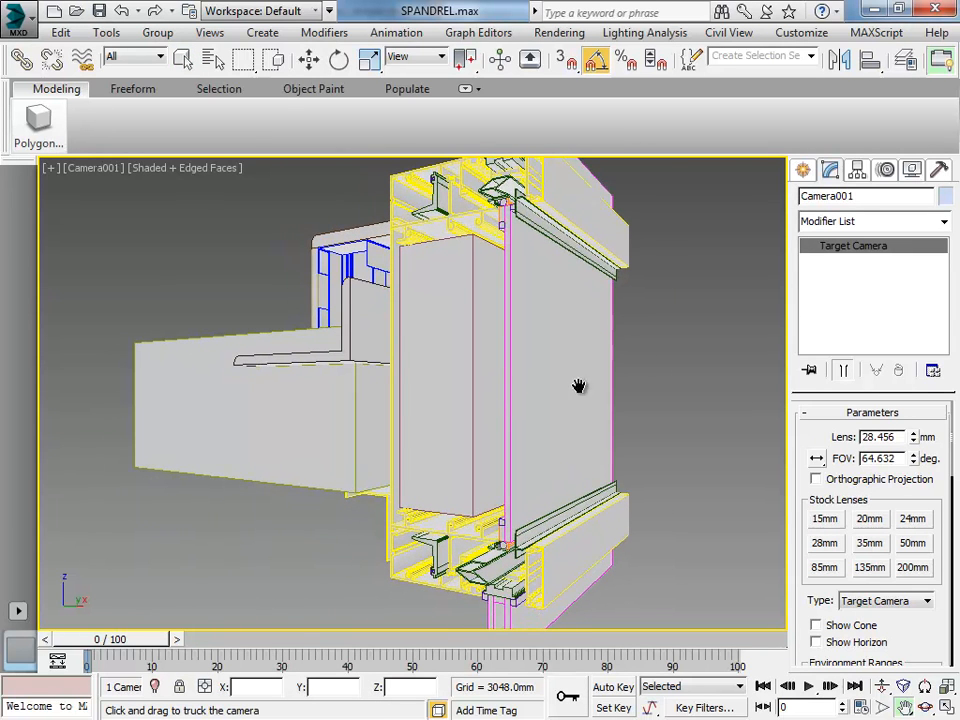
pyautogui.click(881, 687)
pyautogui.moveTo(518, 403); pyautogui.dragTo(513, 429)
pyautogui.moveTo(524, 388)
pyautogui.mouseDown(button='middle')
pyautogui.moveTo(526, 407)
pyautogui.moveTo(531, 396)
pyautogui.mouseUp(button='middle')
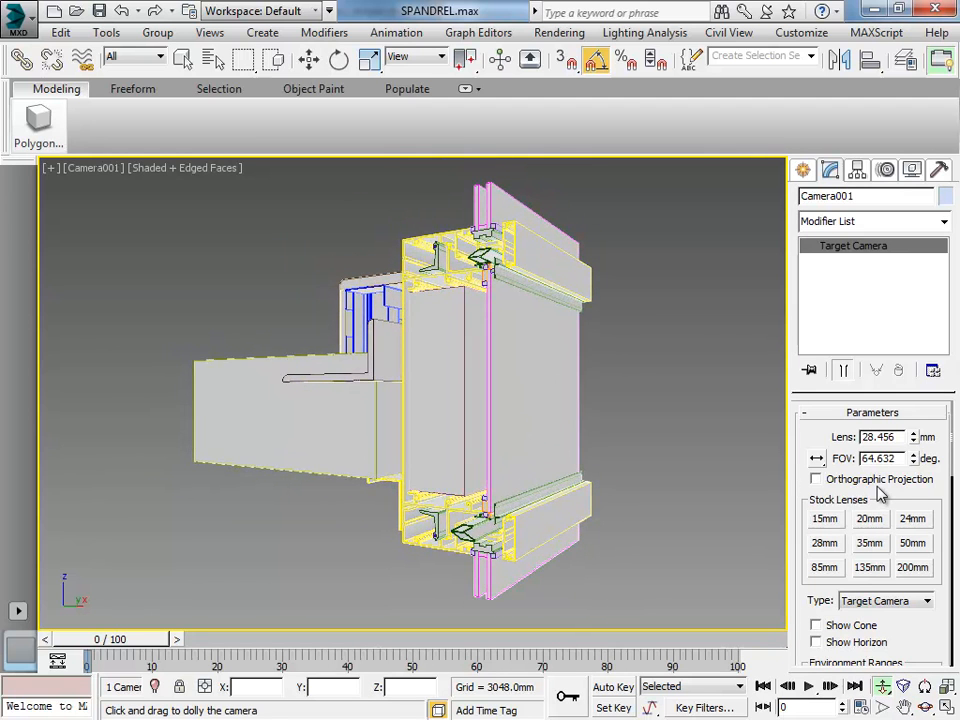
# Step: Orbit the camera to look slightly down on the assembly's cut end and glass face, and deselect it
pyautogui.click(925, 707)
pyautogui.moveTo(553, 377); pyautogui.dragTo(483, 403)
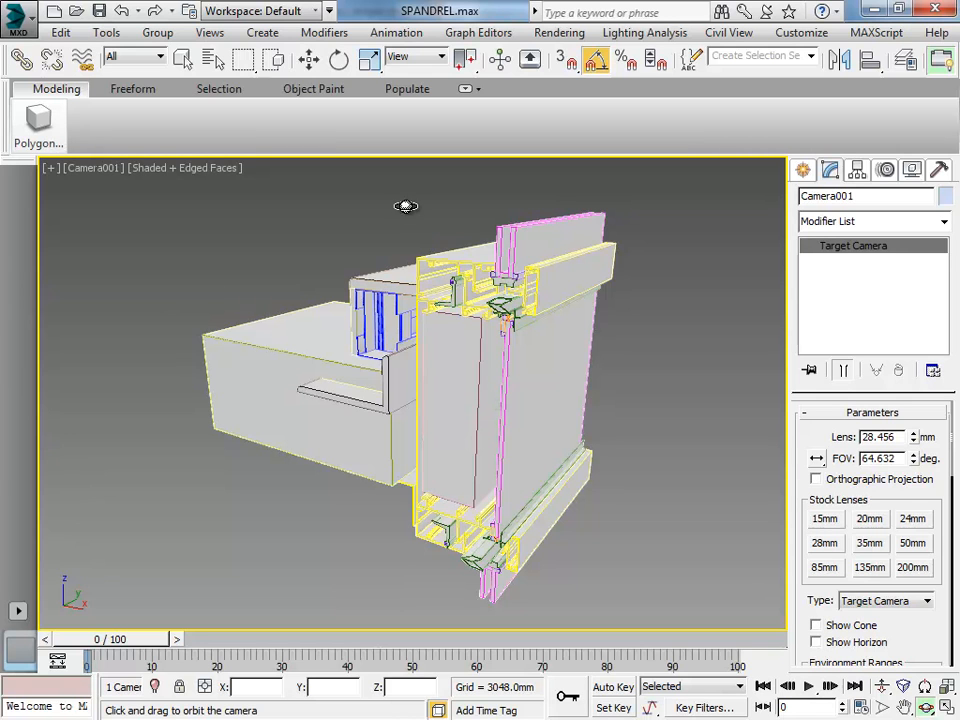
pyautogui.click(184, 61)
pyautogui.click(233, 278)
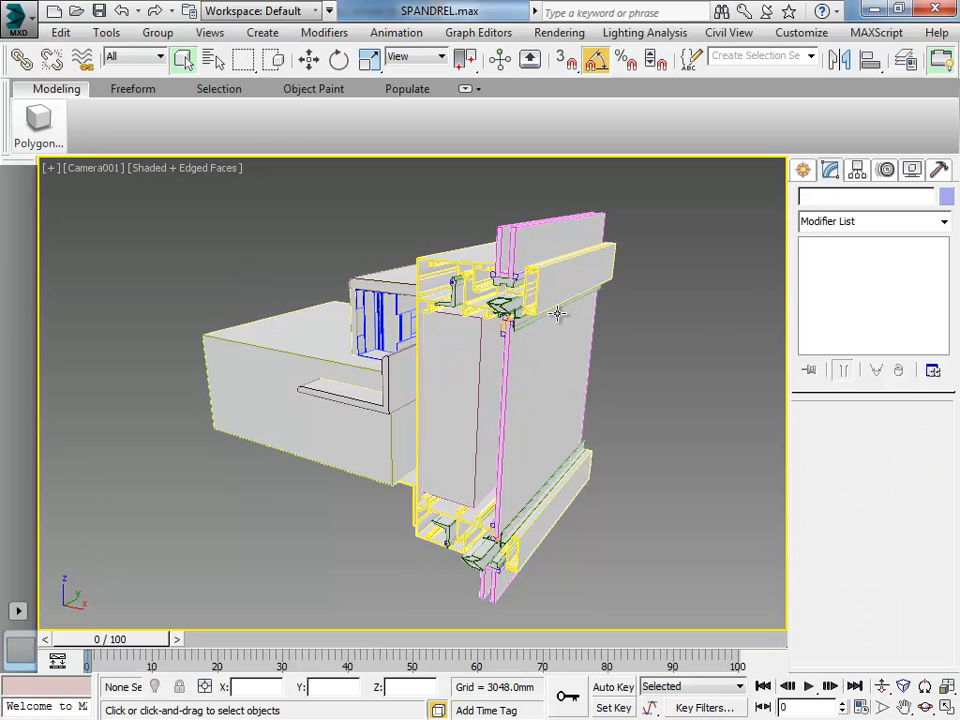
# Step: In the top view, create a photometric target light from the model's front left, aimed at the assembly's front edge
pyautogui.press('t')
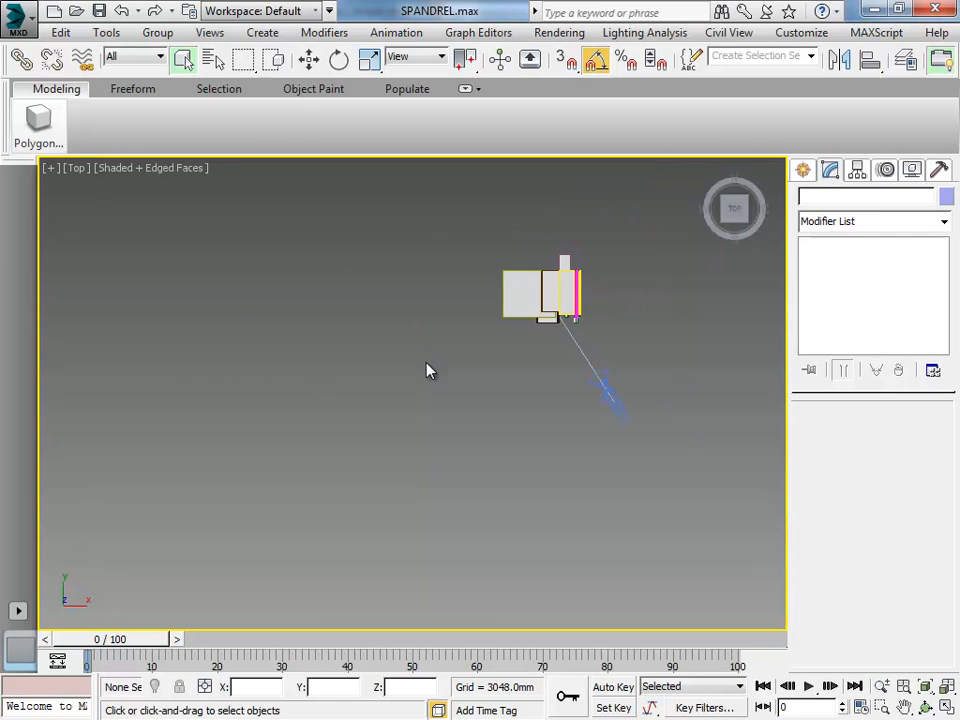
pyautogui.scroll(3, 596, 388)
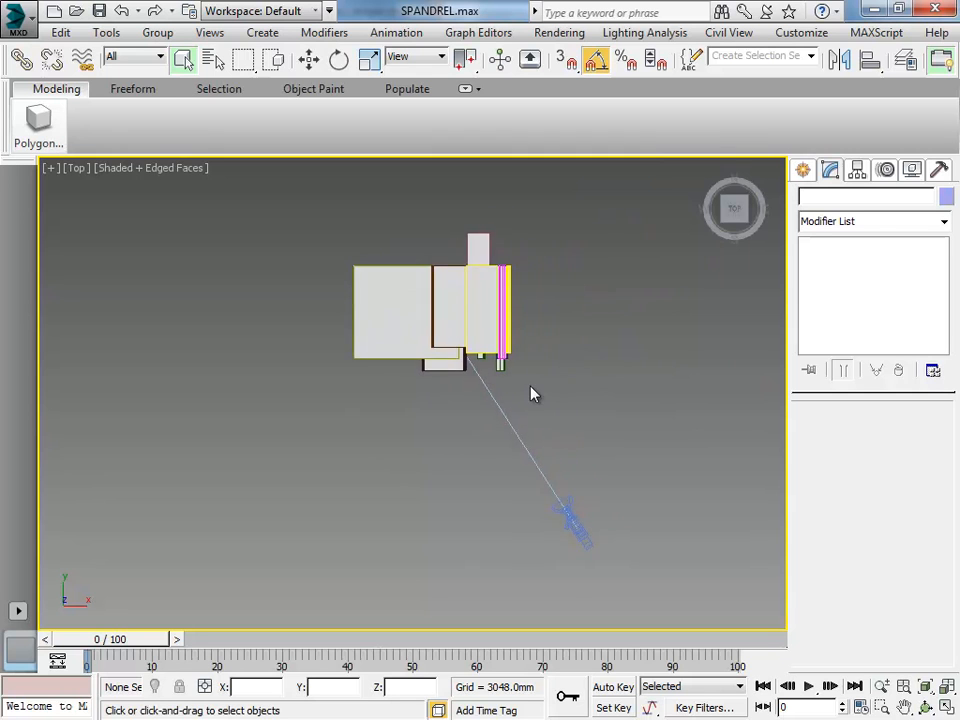
pyautogui.scroll(-2, 532, 397)
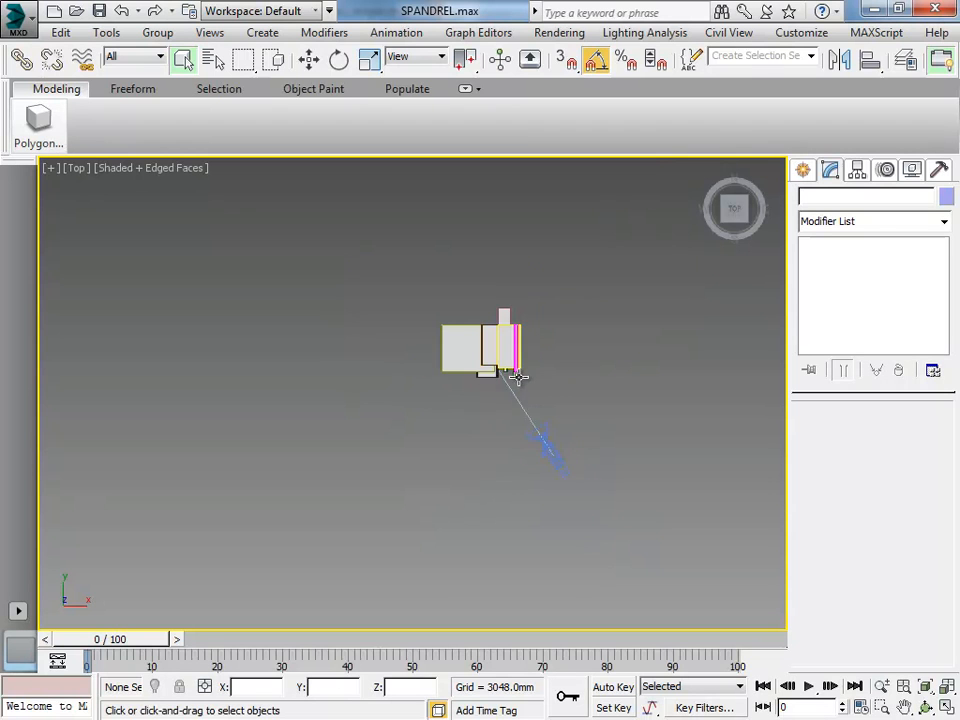
pyautogui.click(805, 173)
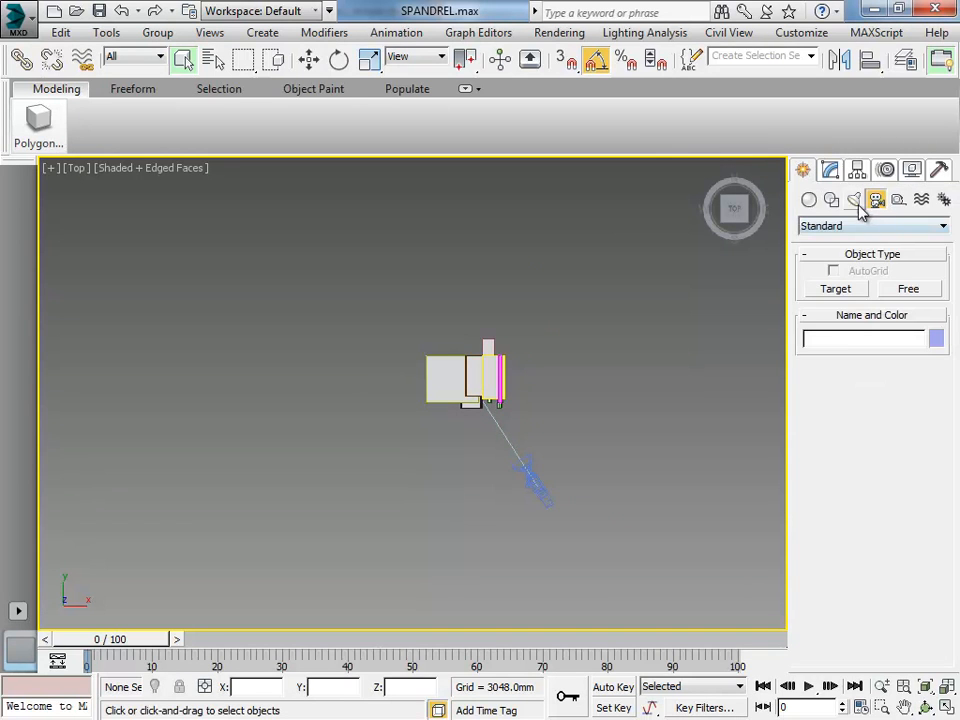
pyautogui.click(854, 202)
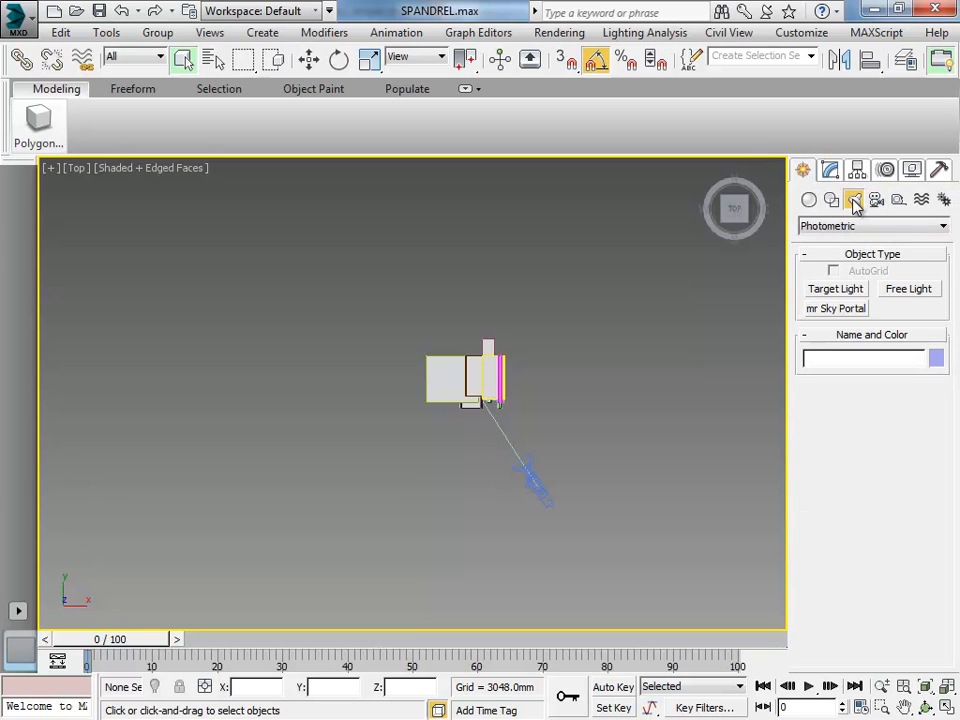
pyautogui.click(826, 294)
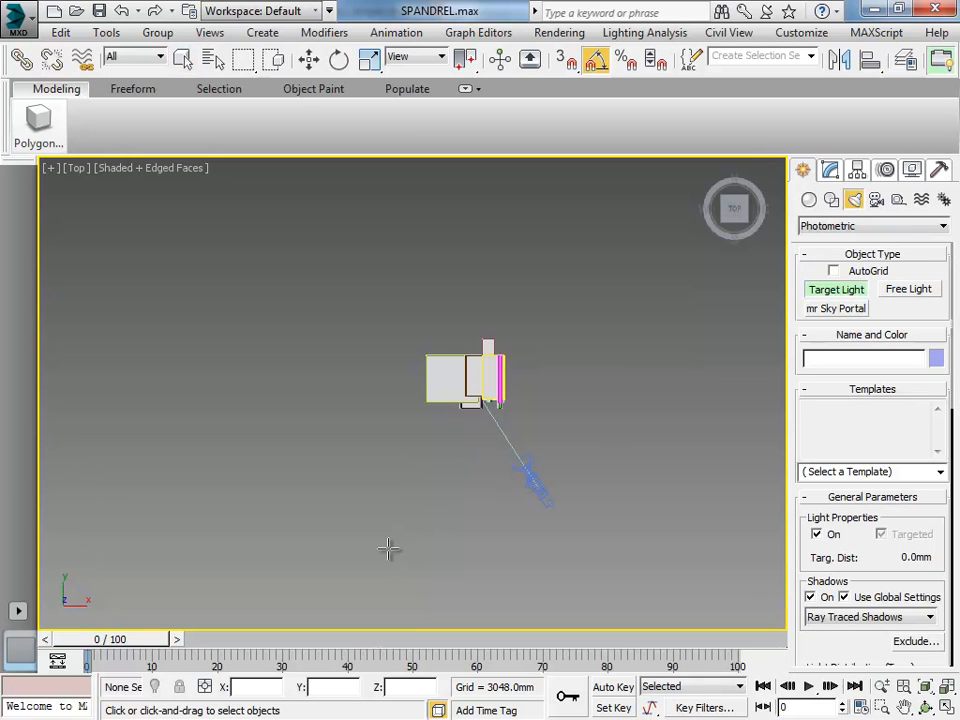
pyautogui.moveTo(369, 553); pyautogui.dragTo(470, 400)
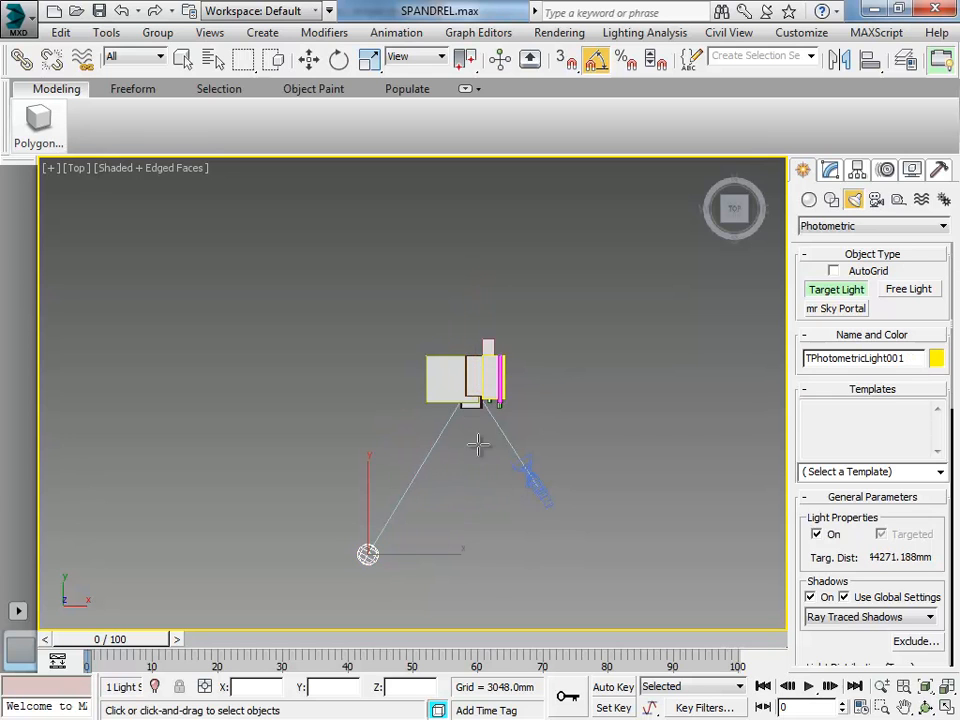
pyautogui.moveTo(459, 506); pyautogui.dragTo(471, 457, button='middle')
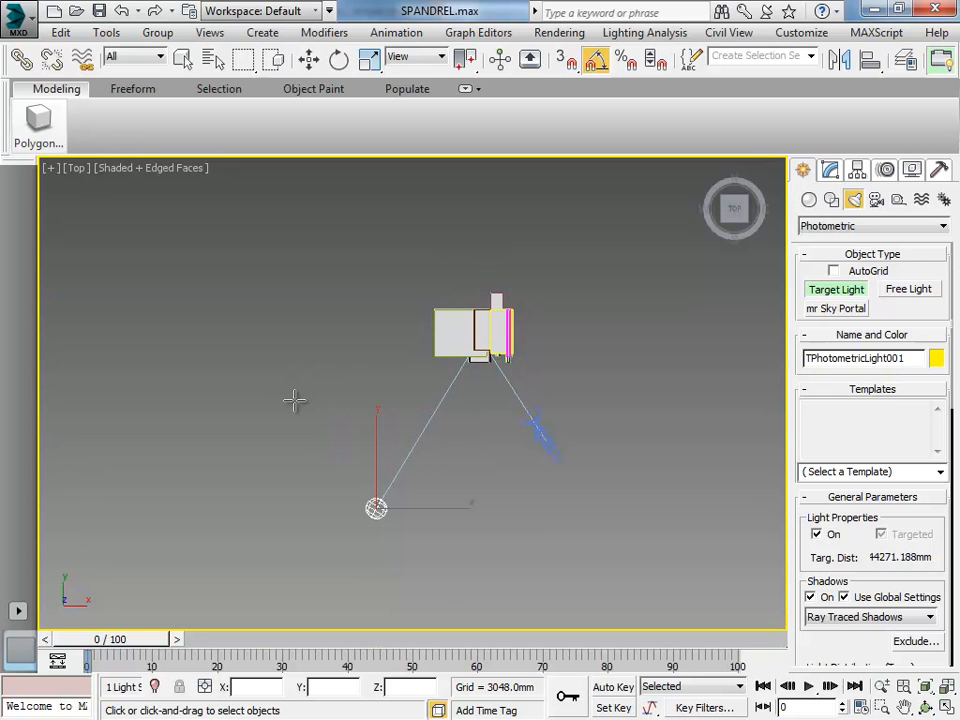
# Step: Select the photometric target light and set its light-emitting shape to Rectangle
pyautogui.keyDown('alt'); pyautogui.moveTo(391, 446); pyautogui.dragTo(317, 347, button='middle'); pyautogui.keyUp('alt')
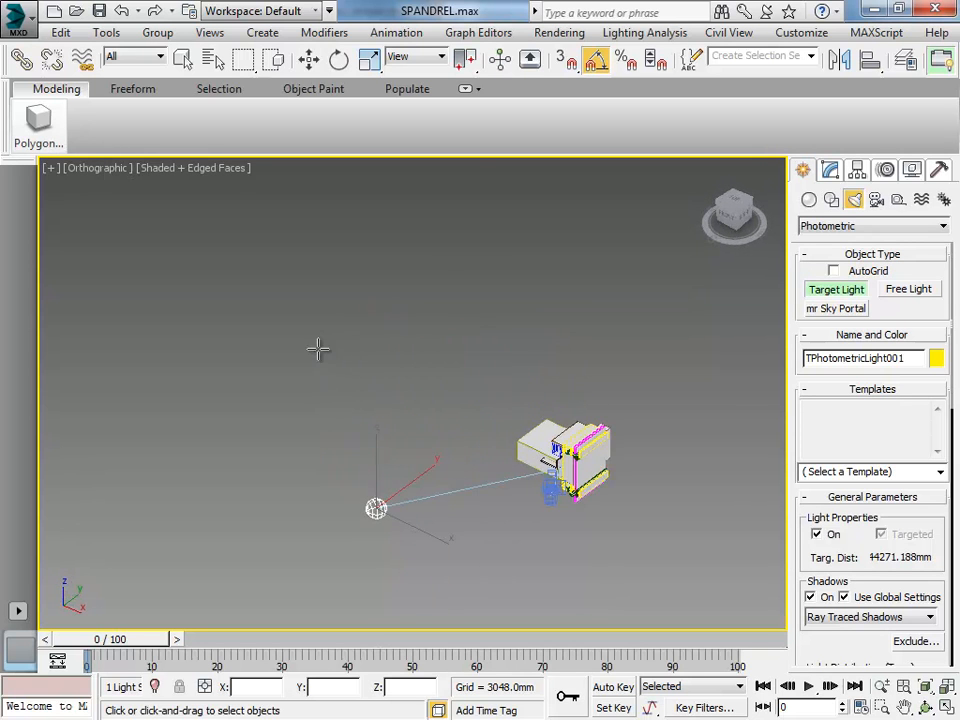
pyautogui.keyDown('alt'); pyautogui.moveTo(542, 529); pyautogui.dragTo(444, 474, button='middle'); pyautogui.keyUp('alt')
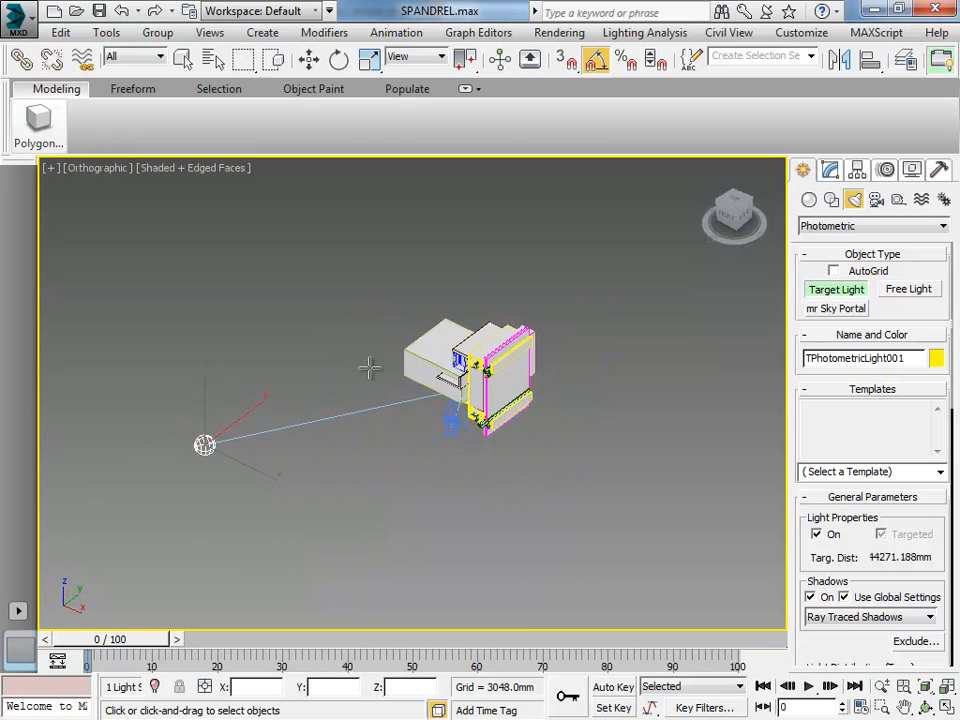
pyautogui.scroll(2, 375, 364)
pyautogui.scroll(-2, 427, 396)
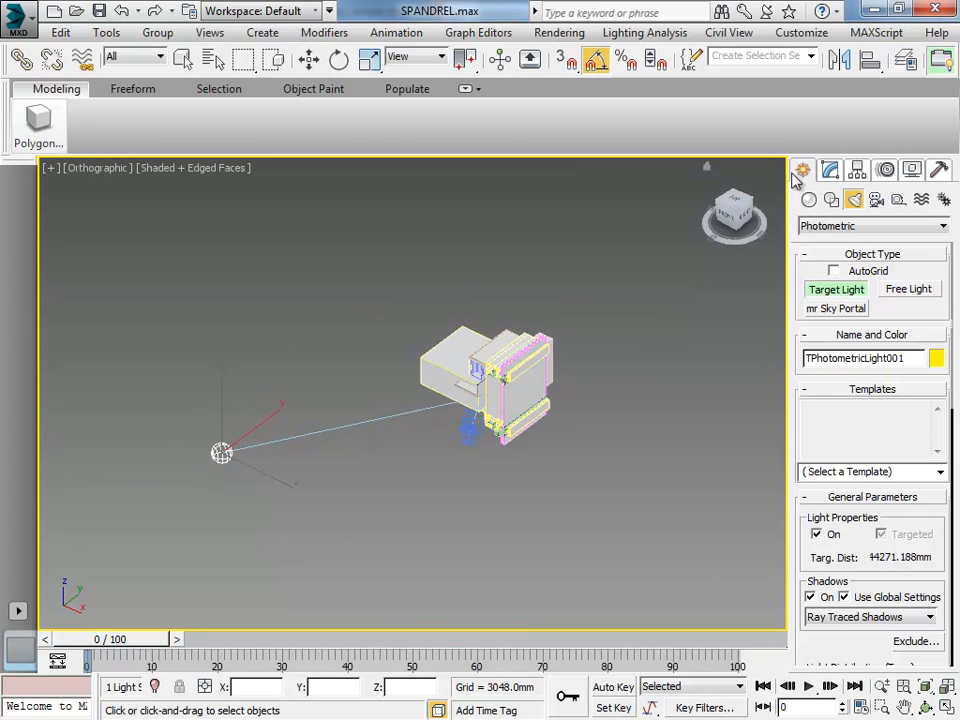
pyautogui.click(860, 170)
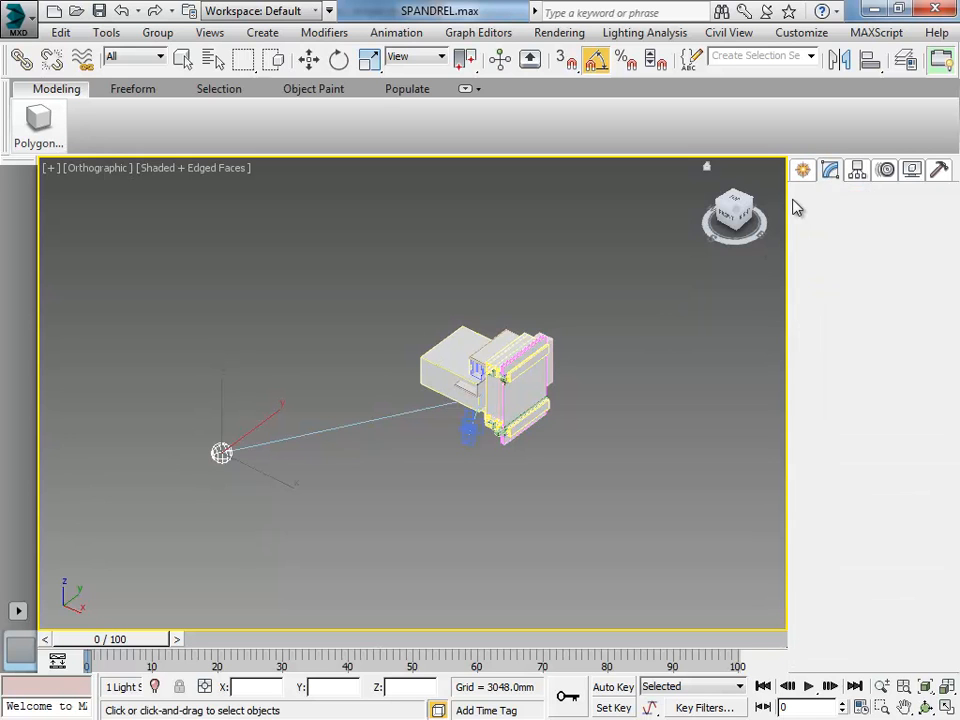
pyautogui.click(229, 475)
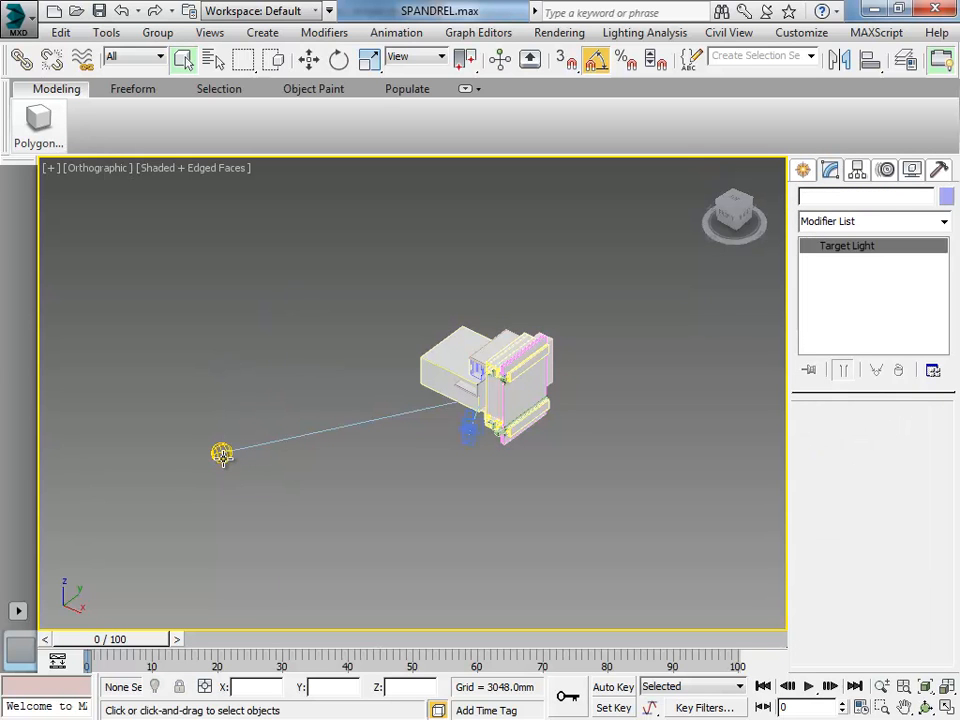
pyautogui.click(222, 455)
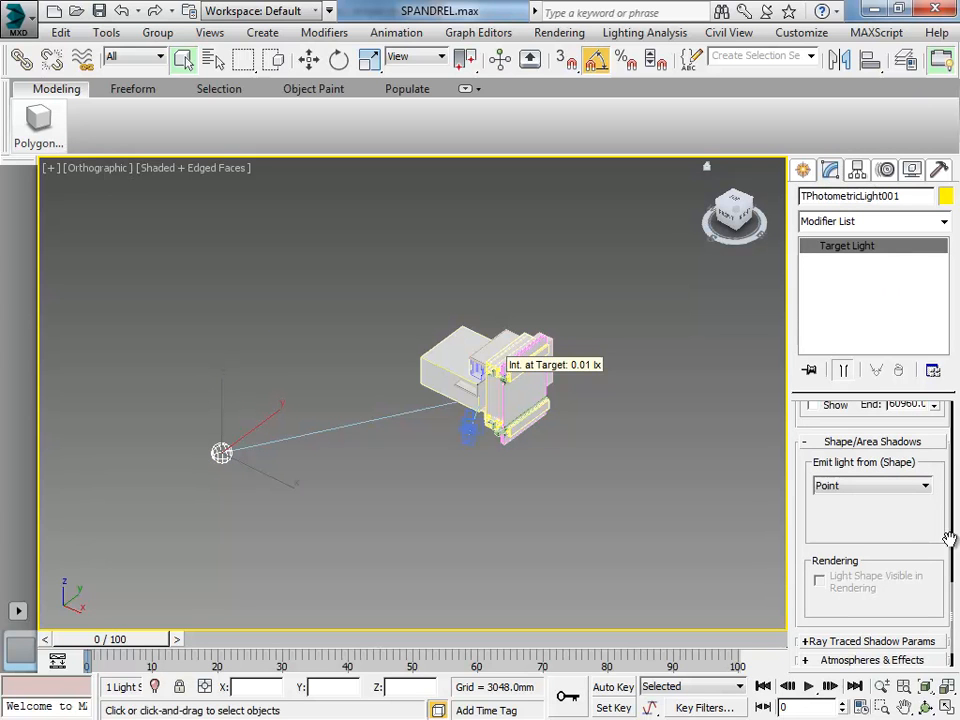
pyautogui.moveTo(952, 583)
pyautogui.mouseDown()
pyautogui.moveTo(952, 545)
pyautogui.moveTo(953, 598)
pyautogui.mouseUp()
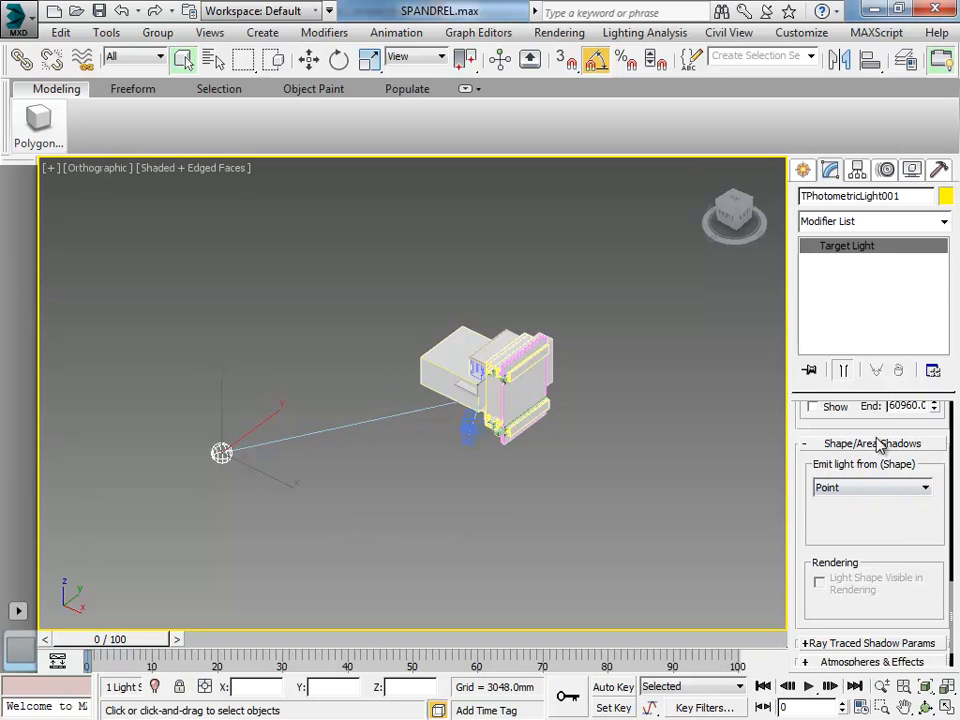
pyautogui.click(845, 489)
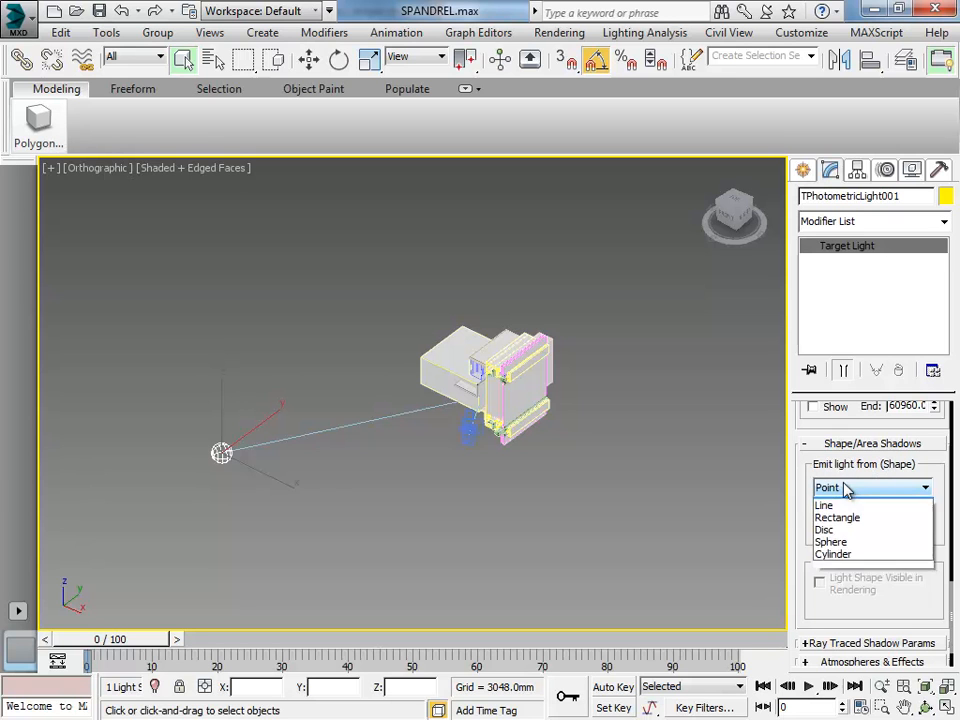
pyautogui.click(857, 529)
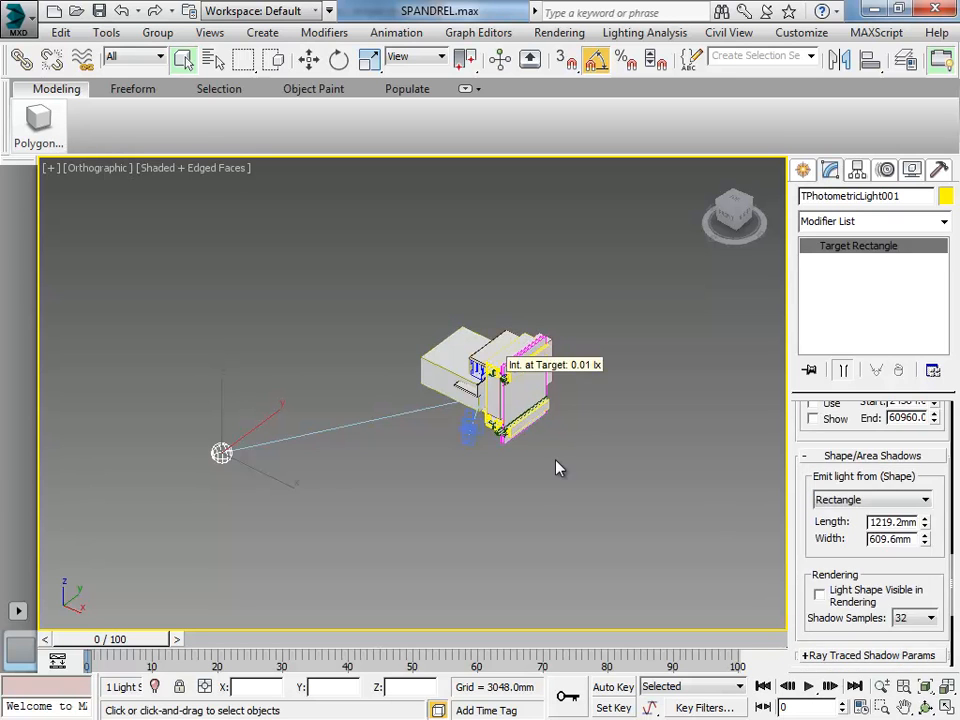
# Step: Enlarge the light's emitting rectangle to a length of about 187876 mm and a width of about 124194 mm
pyautogui.click(925, 521)
pyautogui.moveTo(925, 527); pyautogui.dragTo(925, 405)
pyautogui.moveTo(955, 677); pyautogui.dragTo(918, 457)
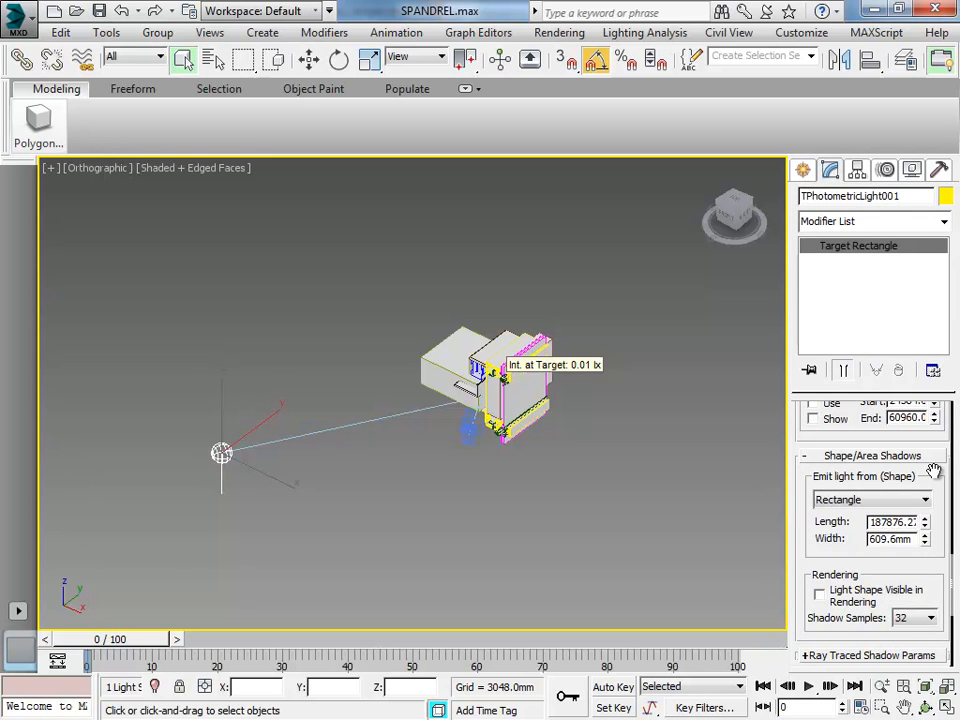
pyautogui.moveTo(925, 534); pyautogui.dragTo(905, 200)
pyautogui.moveTo(665, 404); pyautogui.dragTo(953, 10)
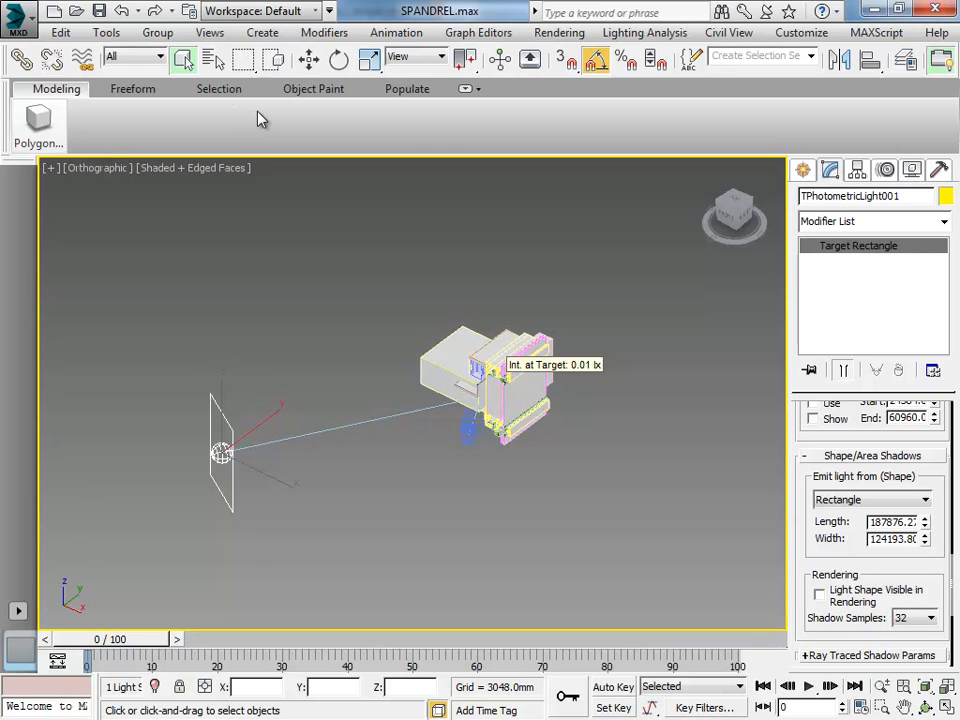
# Step: Move the rectangular light horizontally closer to the assembly and raise it to a height of about 138952 mm
pyautogui.click(309, 59)
pyautogui.moveTo(248, 456); pyautogui.dragTo(377, 420)
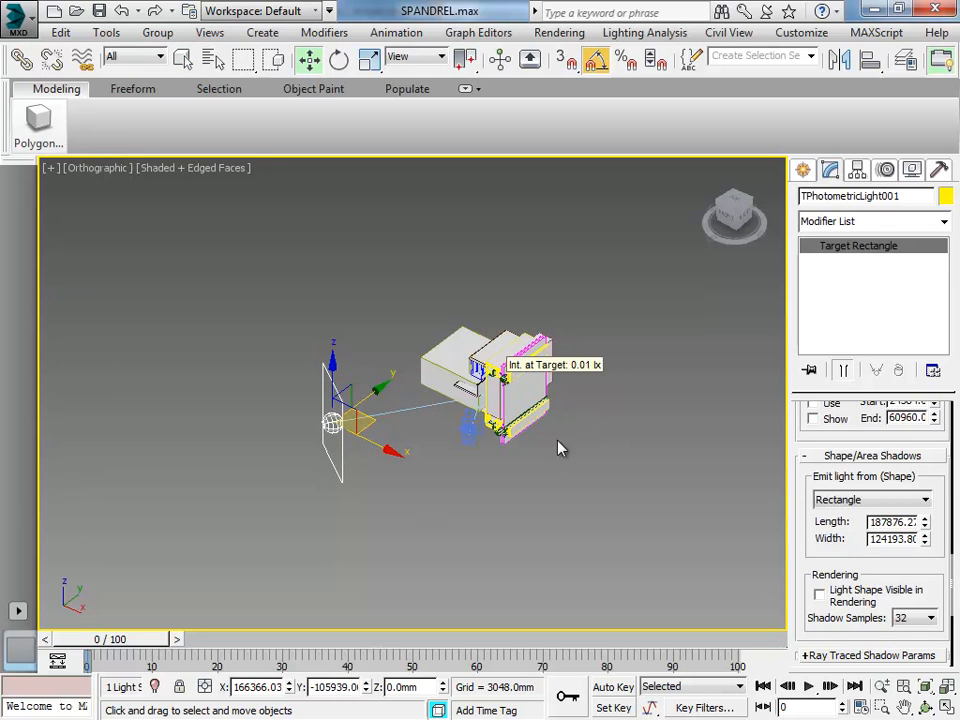
pyautogui.scroll(2, 560, 448)
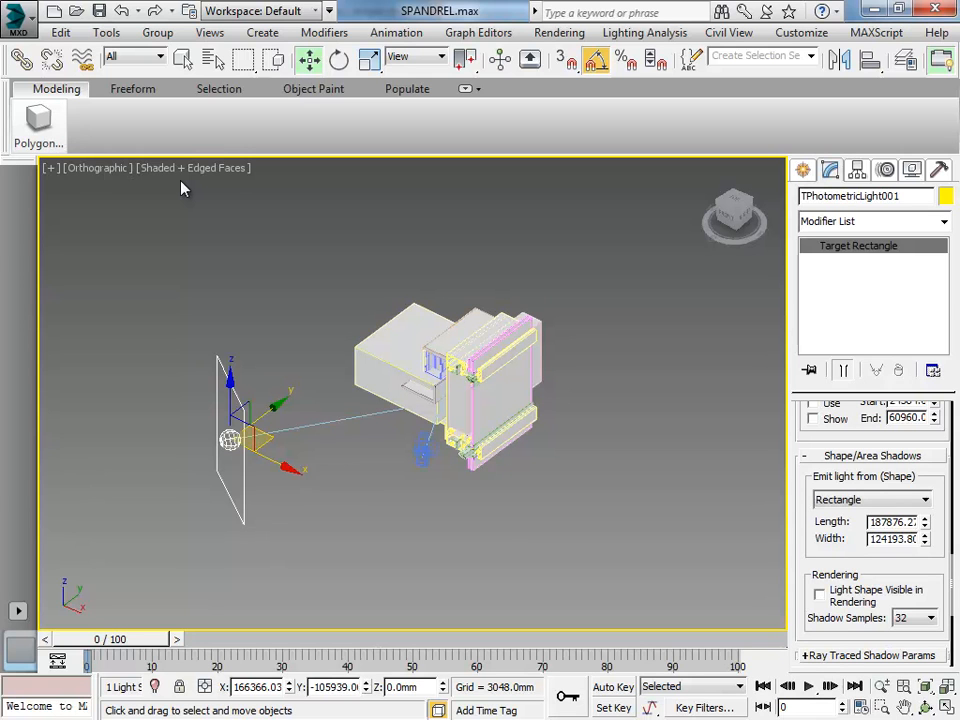
pyautogui.moveTo(231, 400); pyautogui.dragTo(242, 321)
pyautogui.scroll(2, 265, 323)
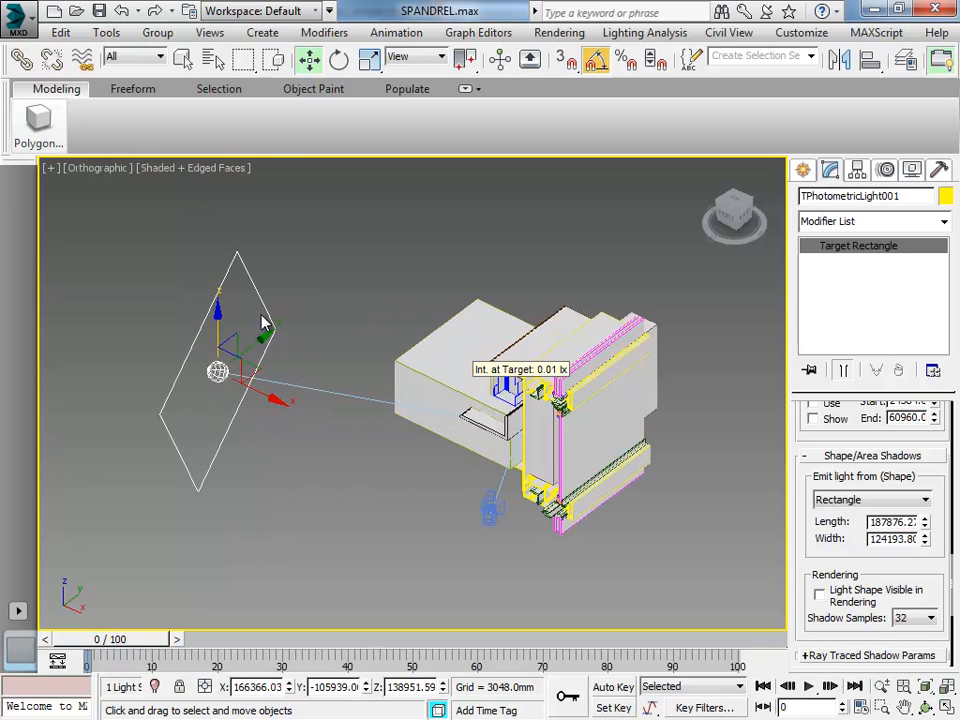
pyautogui.scroll(1, 401, 363)
pyautogui.moveTo(478, 371); pyautogui.dragTo(334, 345, button='middle')
pyautogui.scroll(-1, 424, 343)
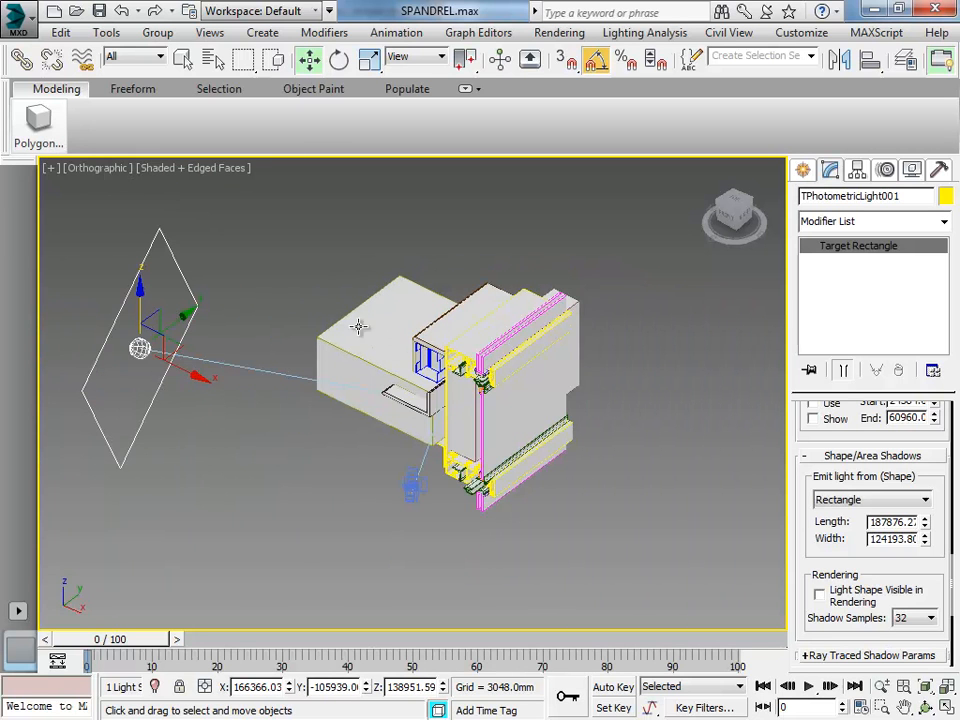
# Step: Switch the viewport to Realistic shading, check its lighting and shadow options, and deselect the light
pyautogui.click(185, 170)
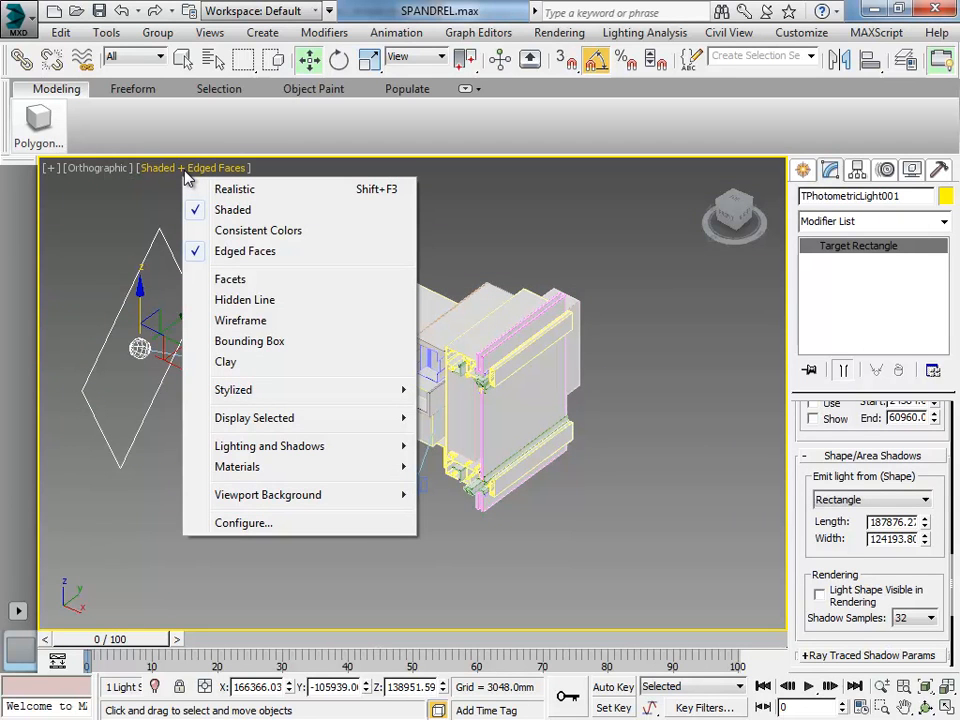
pyautogui.click(248, 192)
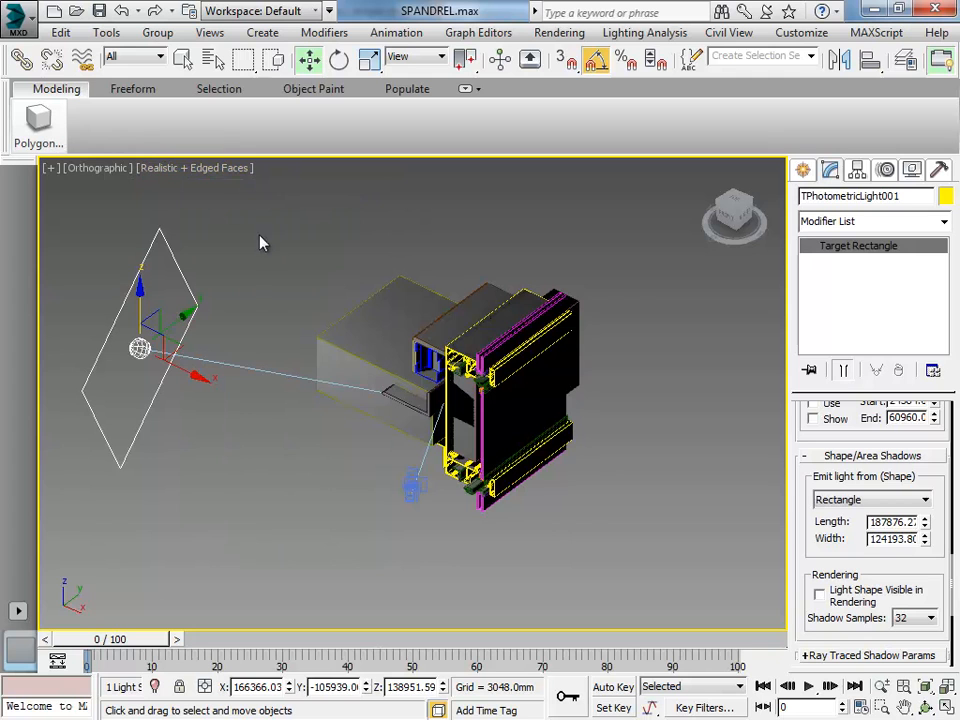
pyautogui.click(178, 169)
pyautogui.moveTo(262, 455)
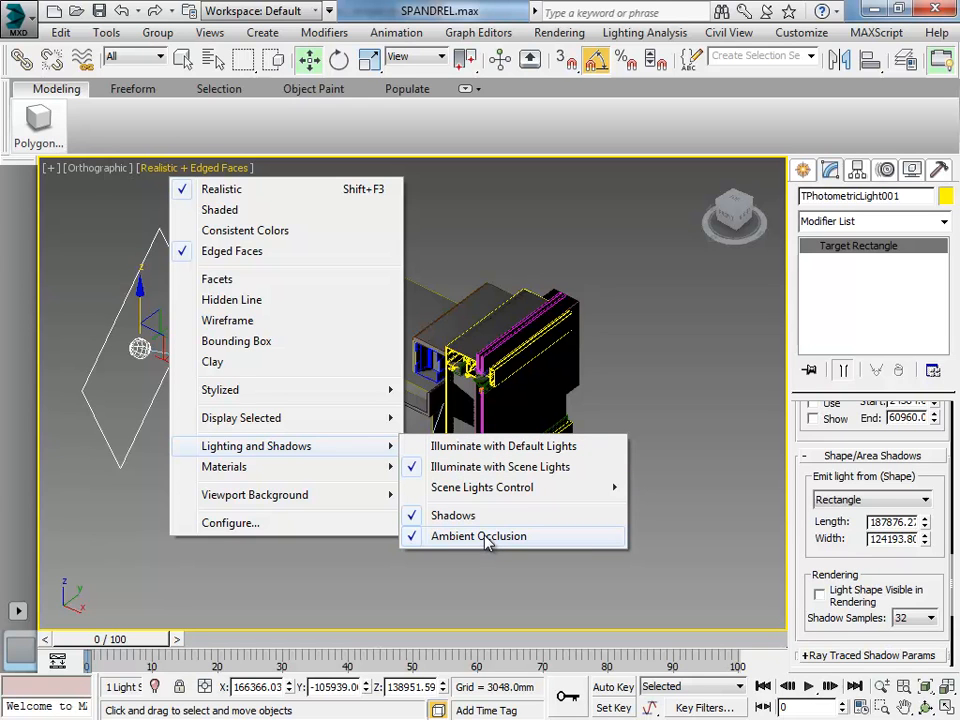
pyautogui.click(478, 213)
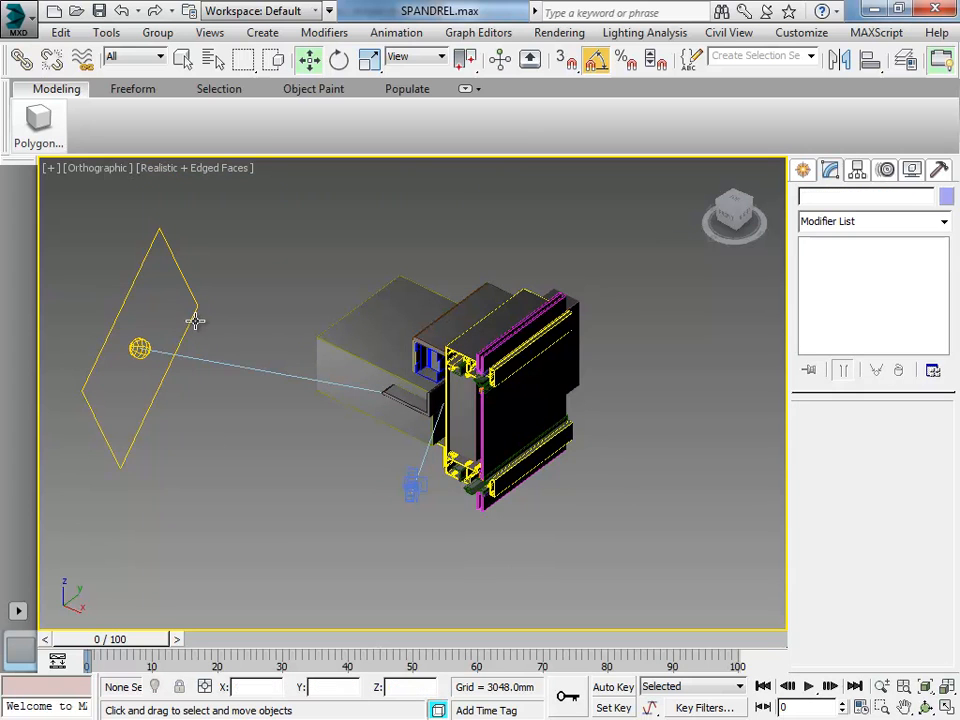
# Step: Move the rectangular light closer to the assembly and, in the top view, create one instance of it at the model's front right
pyautogui.click(130, 345)
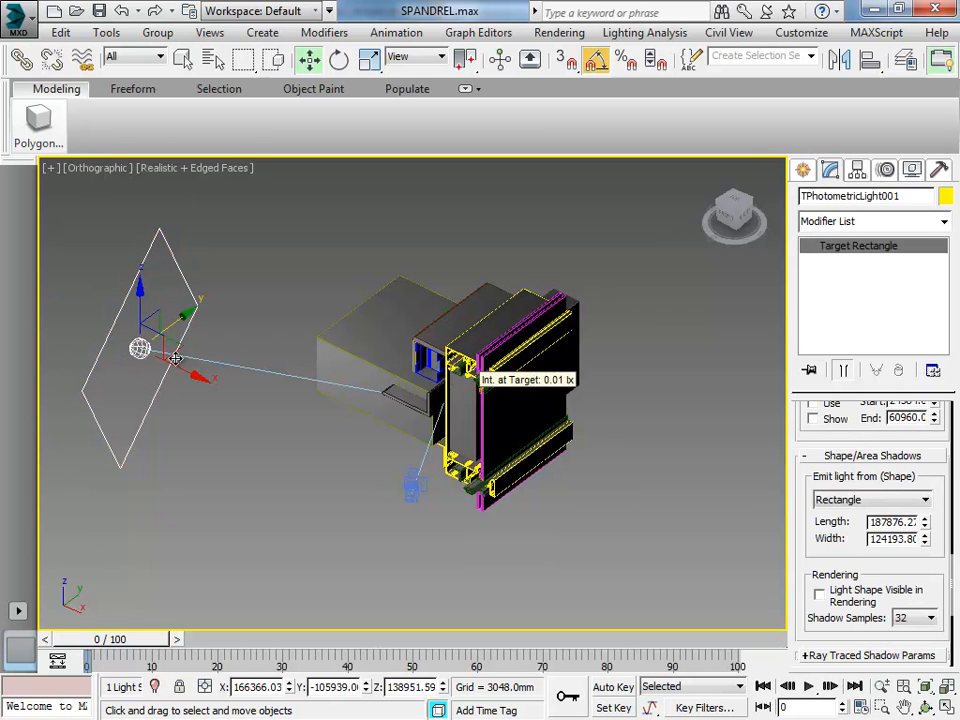
pyautogui.moveTo(150, 348); pyautogui.dragTo(260, 333)
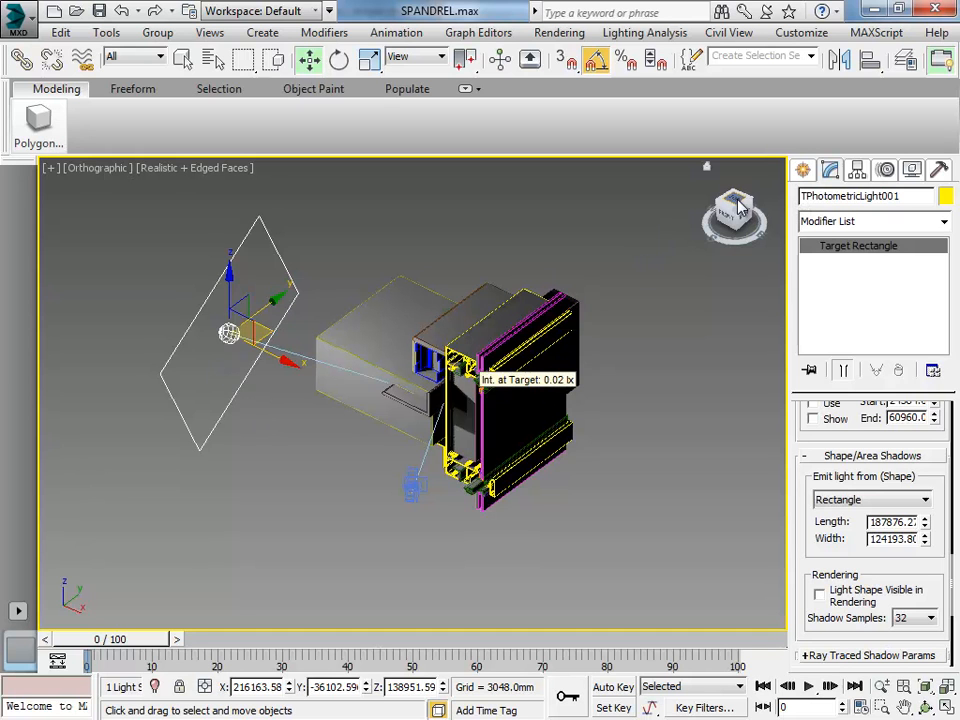
pyautogui.press('t')
pyautogui.moveTo(503, 327); pyautogui.dragTo(523, 531, button='middle')
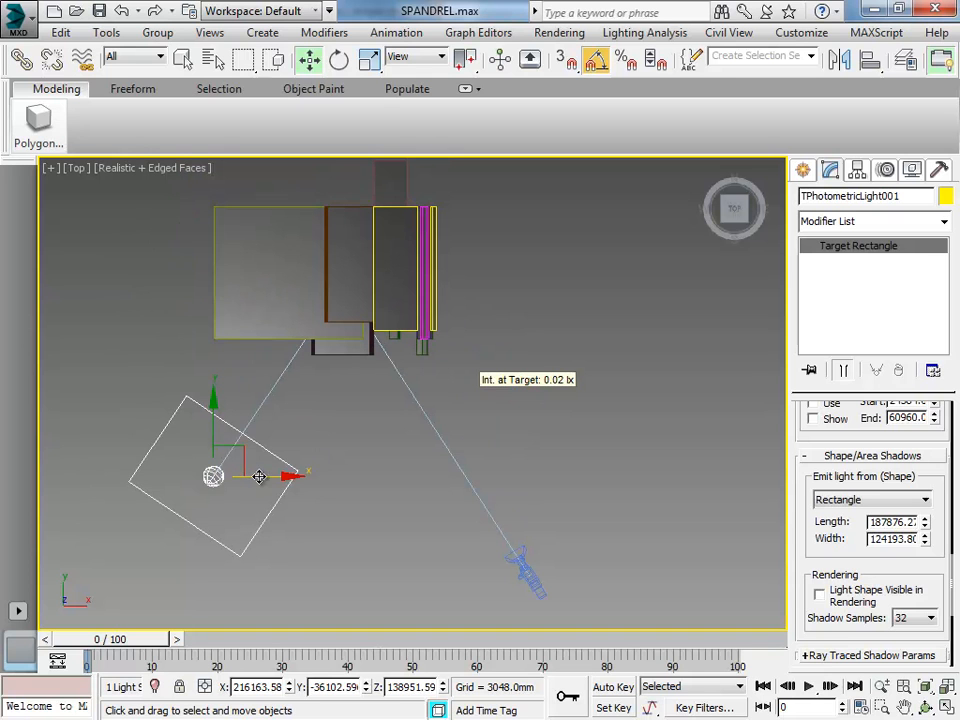
pyautogui.moveTo(258, 477)
pyautogui.mouseDown()
pyautogui.moveTo(465, 467)
pyautogui.moveTo(628, 443)
pyautogui.mouseUp()
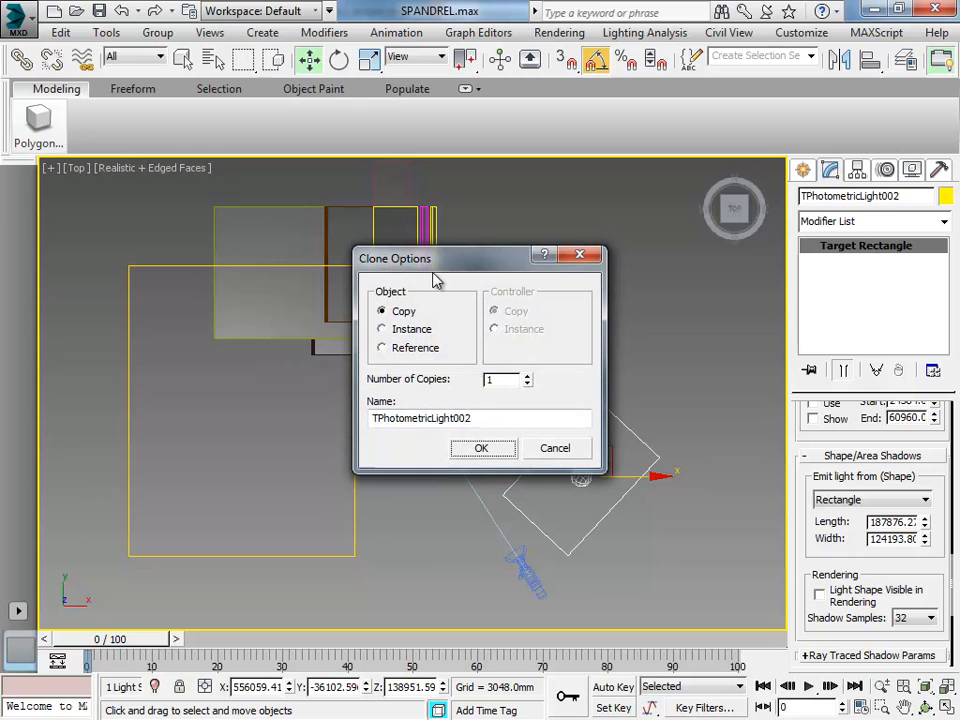
pyautogui.click(383, 330)
pyautogui.click(481, 449)
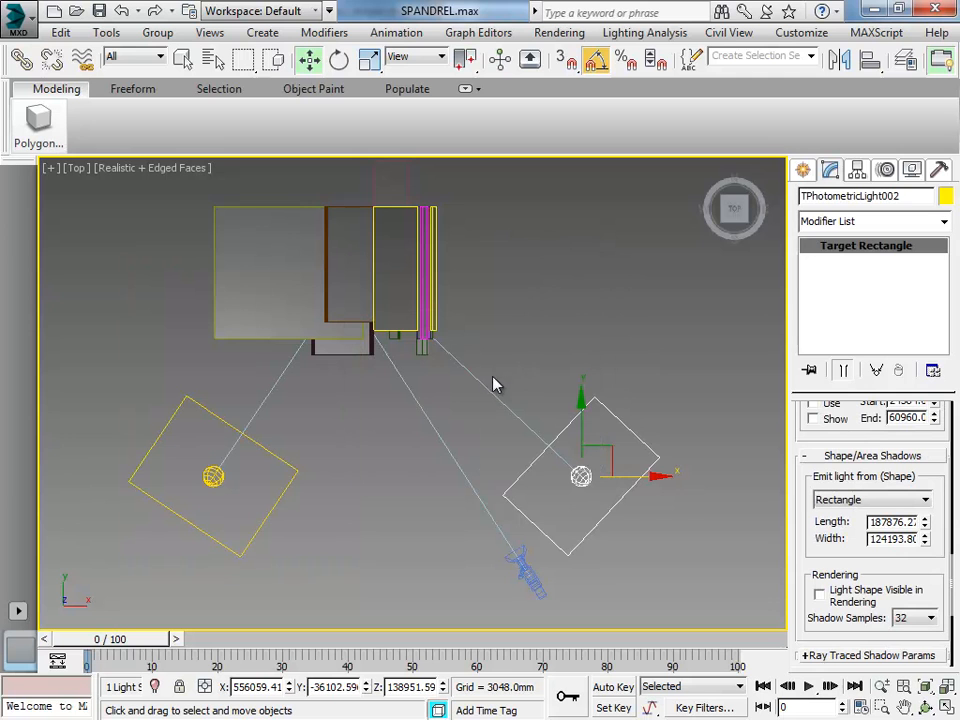
# Step: Deselect the light and examine the effect of both lights on the assembly from an orbited view and through the camera
pyautogui.keyDown('alt'); pyautogui.moveTo(485, 410); pyautogui.dragTo(431, 339, button='middle'); pyautogui.keyUp('alt')
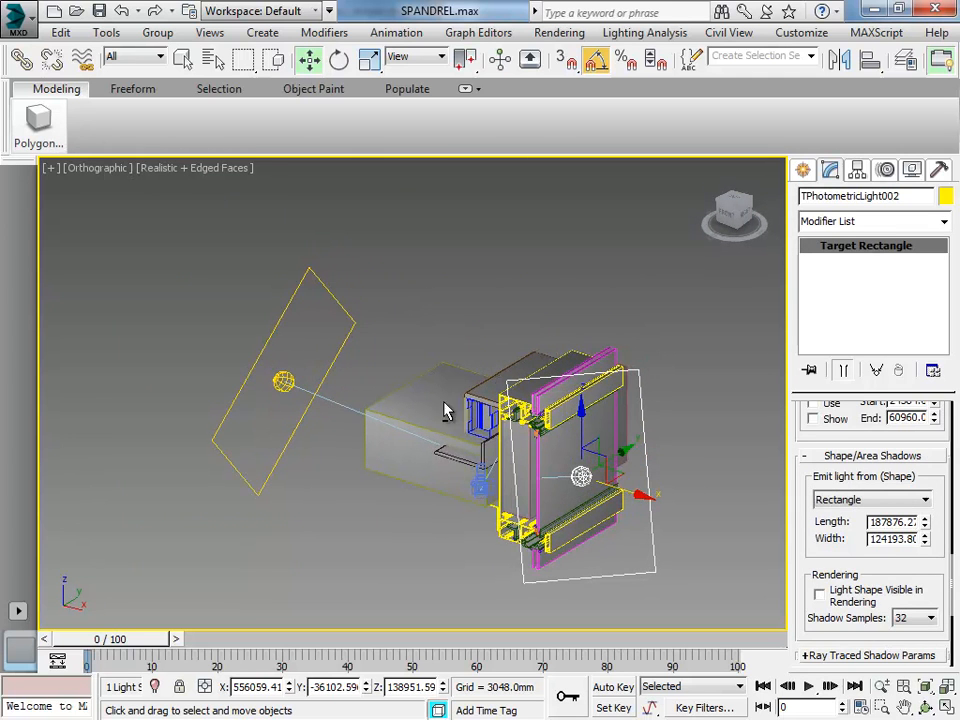
pyautogui.scroll(5, 521, 403)
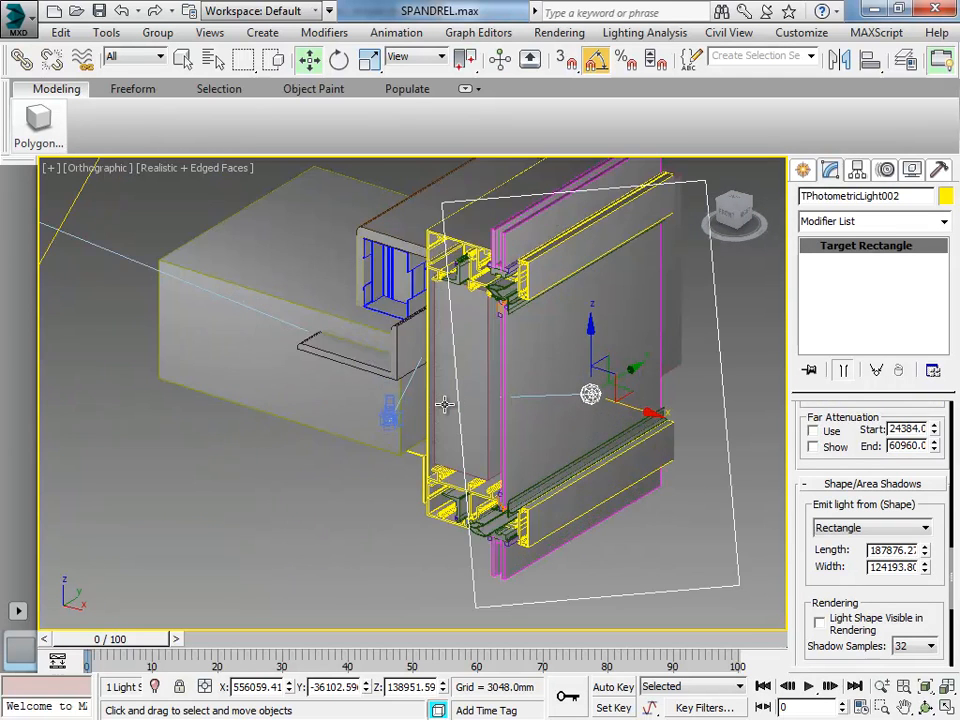
pyautogui.scroll(-5, 447, 404)
pyautogui.click(183, 58)
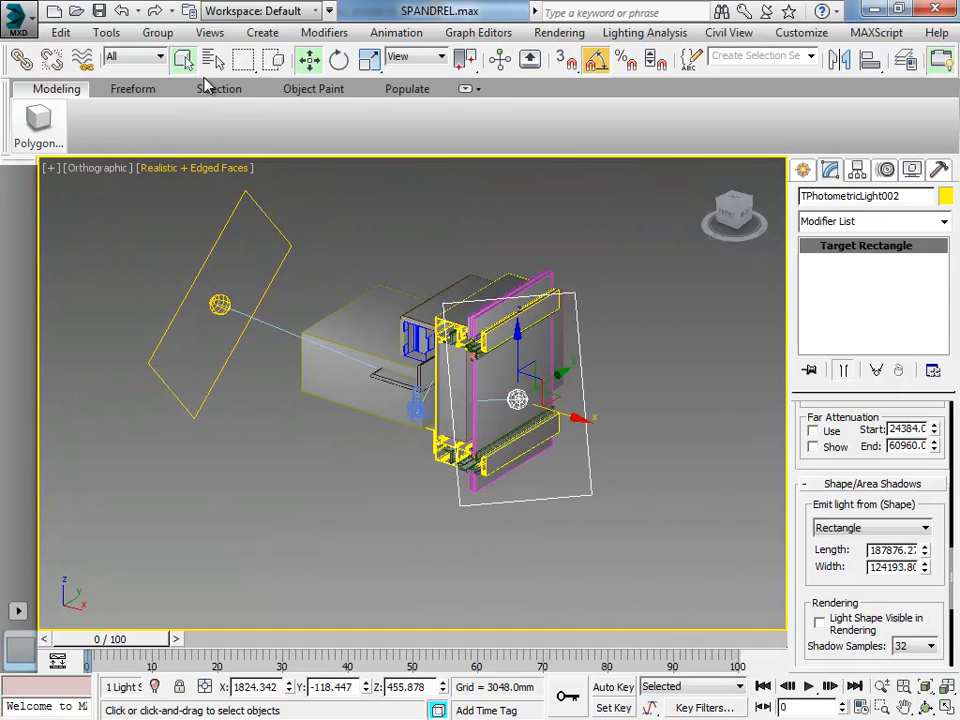
pyautogui.click(355, 226)
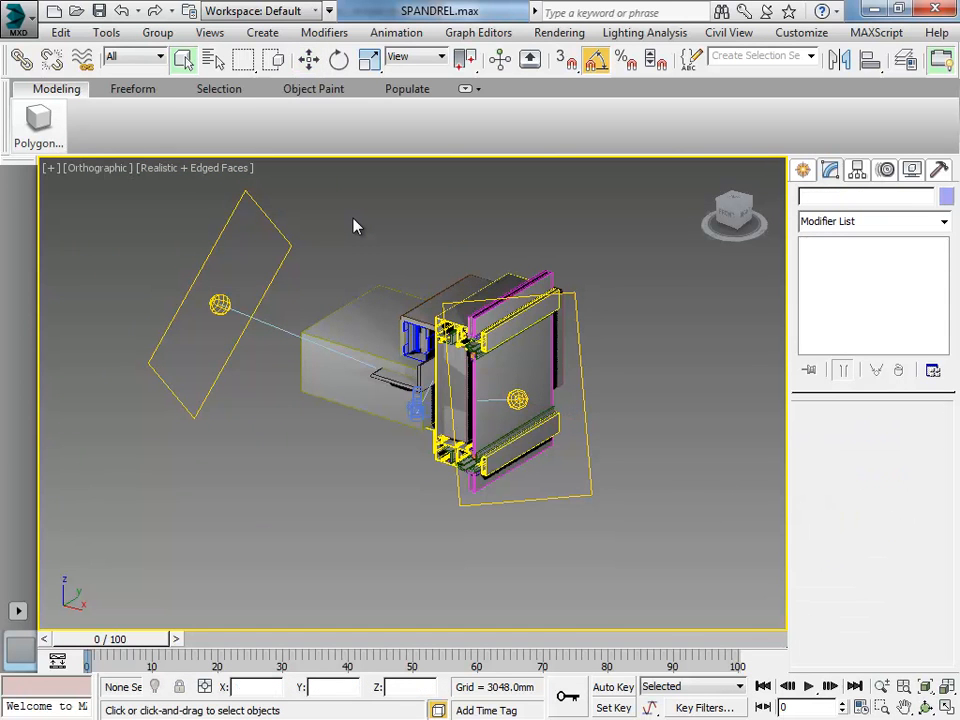
pyautogui.press('c')
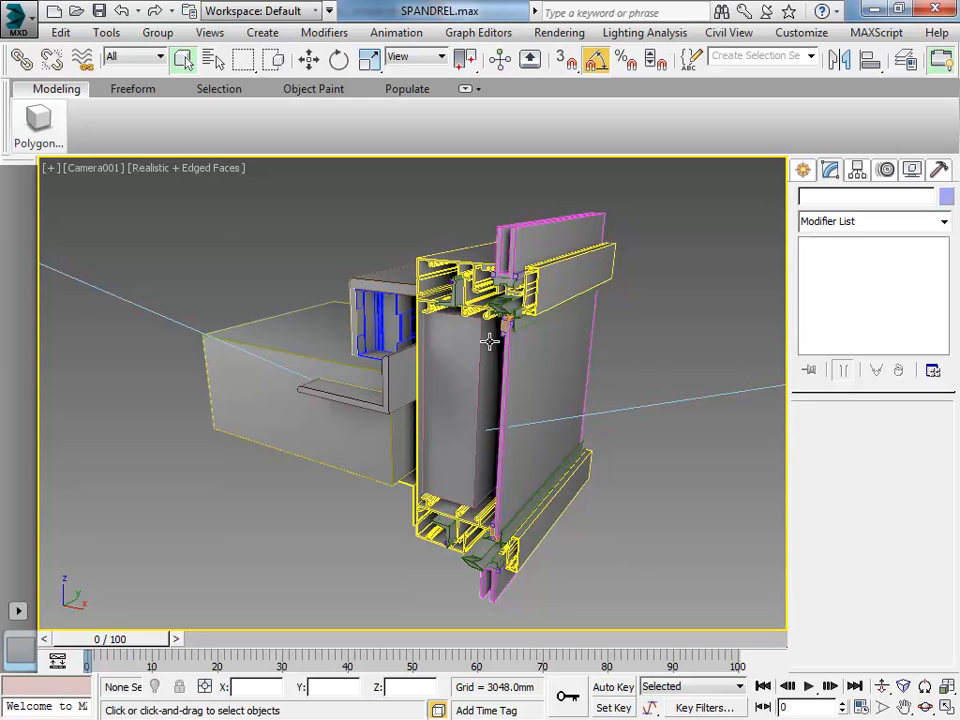
pyautogui.press('u')
pyautogui.scroll(3, 437, 408)
pyautogui.keyDown('alt'); pyautogui.moveTo(437, 408); pyautogui.dragTo(479, 377, button='middle'); pyautogui.keyUp('alt')
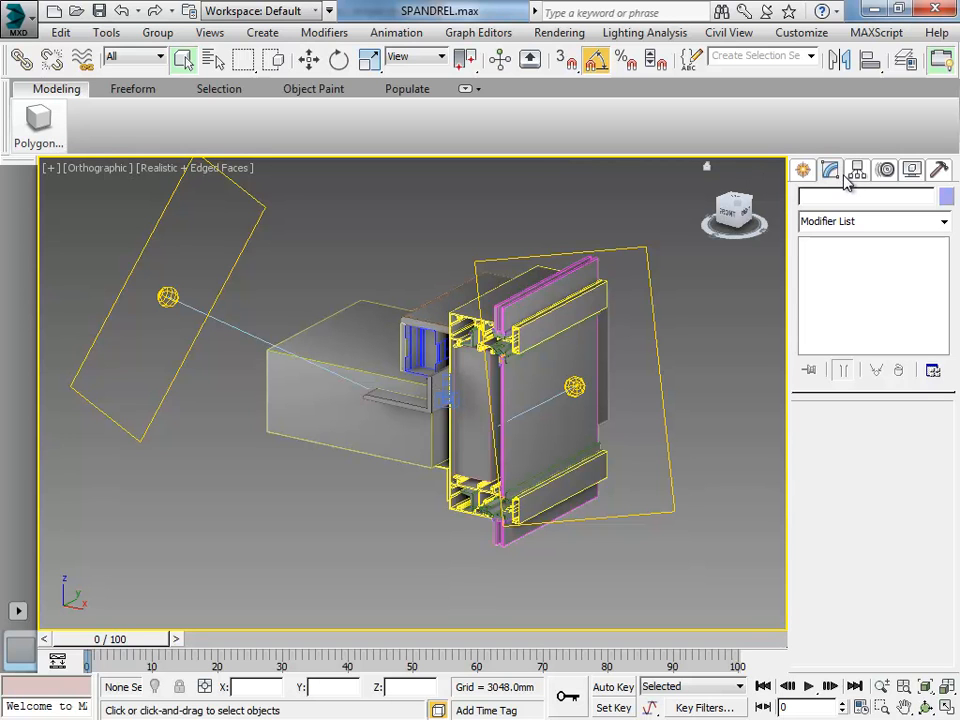
# Step: Hide all lights and cameras by category so only the assembly is displayed
pyautogui.click(912, 171)
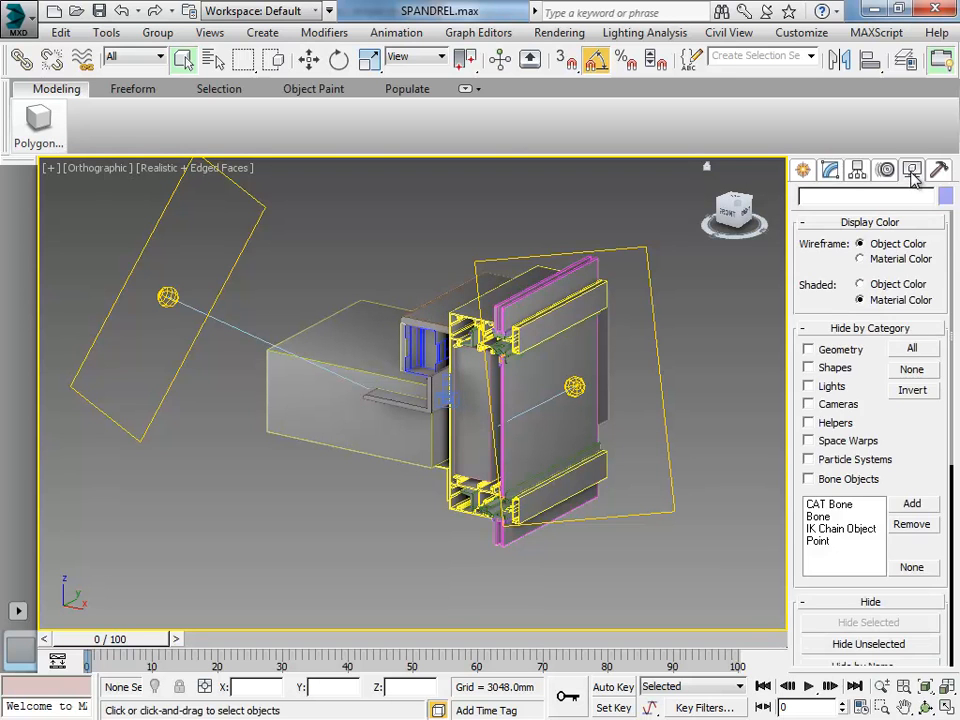
pyautogui.click(809, 386)
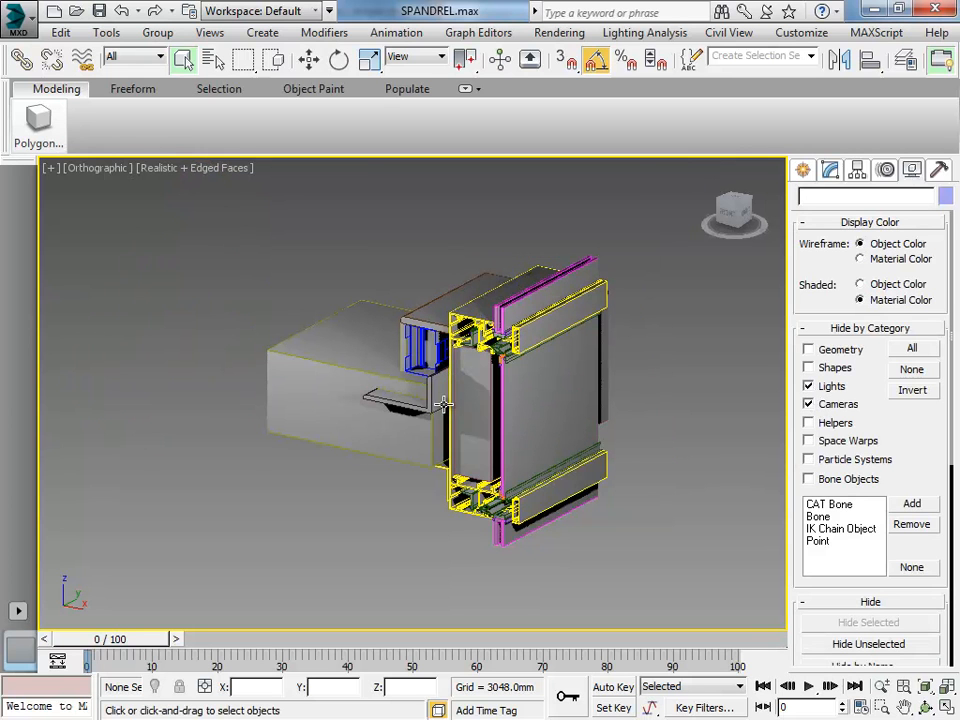
pyautogui.keyDown('alt'); pyautogui.moveTo(641, 468); pyautogui.dragTo(541, 435, button='middle'); pyautogui.keyUp('alt')
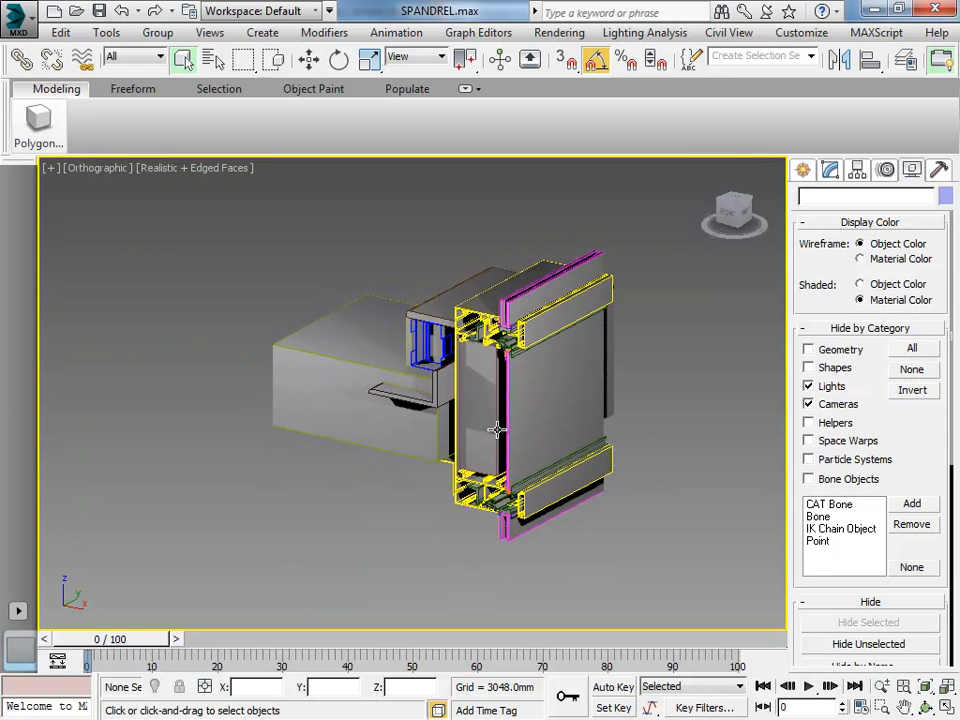
# Step: Open the Slate Material Editor, place it below the viewport's upper area, and bring an empty part of the node view into sight
pyautogui.moveTo(317, 347); pyautogui.dragTo(446, 396, button='middle')
pyautogui.moveTo(469, 282); pyautogui.dragTo(467, 319, button='middle')
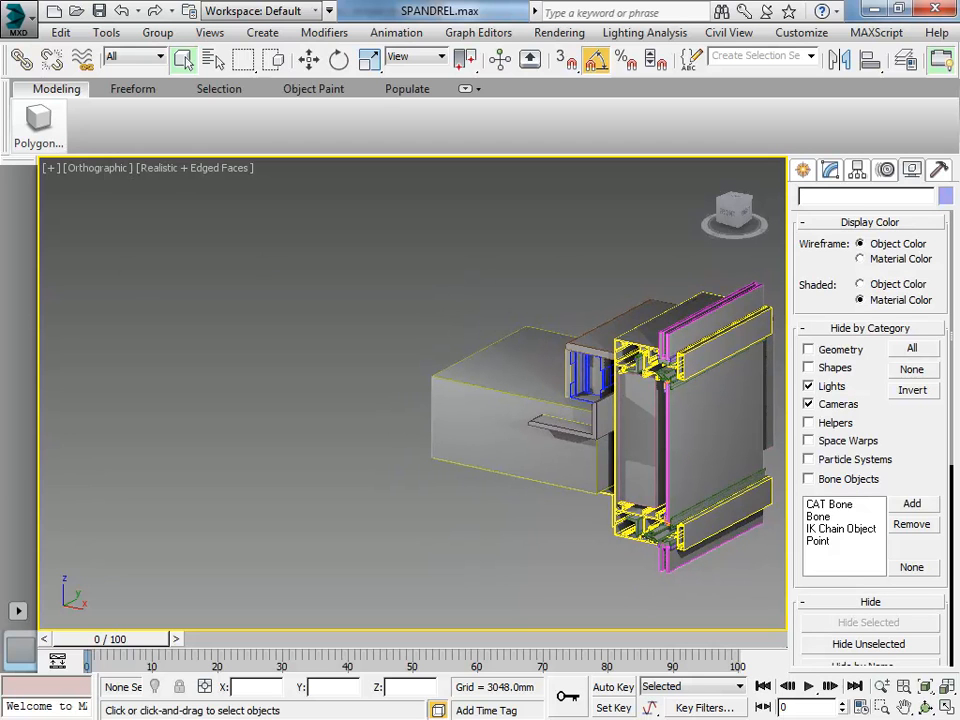
pyautogui.press('m')
pyautogui.moveTo(26, 204); pyautogui.dragTo(563, 173)
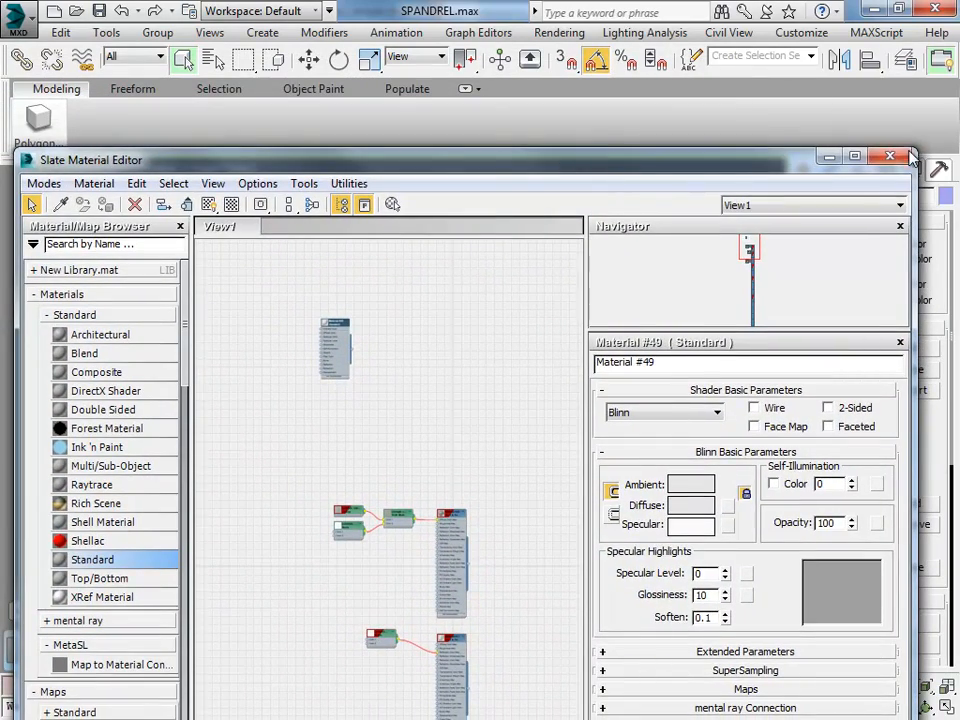
pyautogui.moveTo(914, 151); pyautogui.dragTo(880, 302)
pyautogui.moveTo(395, 314)
pyautogui.mouseDown()
pyautogui.moveTo(392, 171)
pyautogui.moveTo(420, 373)
pyautogui.moveTo(403, 367)
pyautogui.moveTo(389, 312)
pyautogui.mouseUp()
pyautogui.scroll(2, 321, 516)
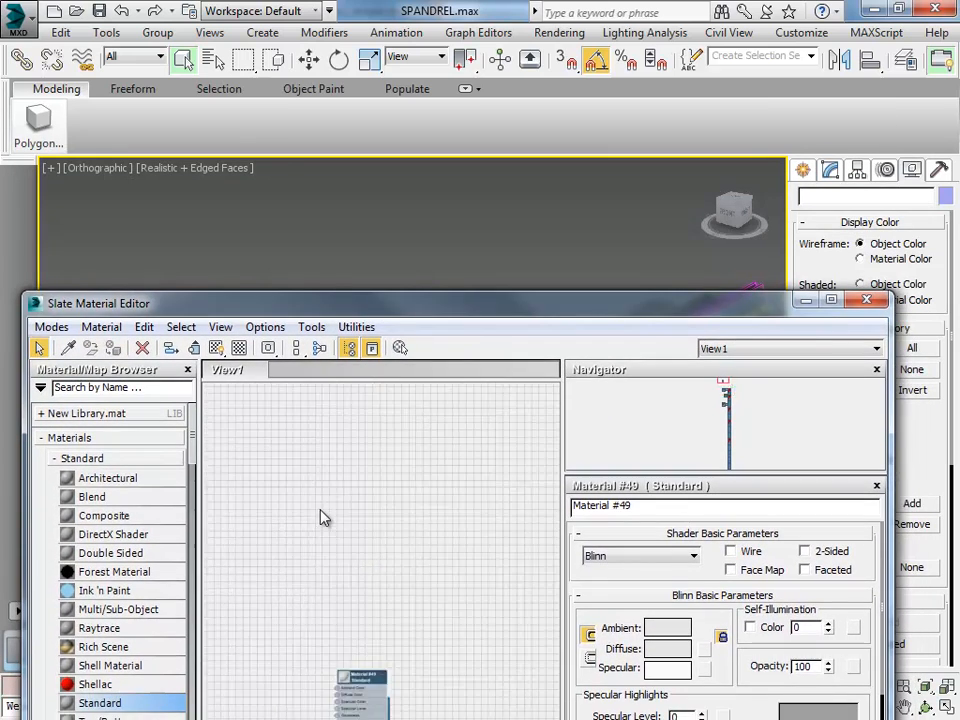
# Step: Add a new Standard material node to the empty part of the node view and show its parameters
pyautogui.click(43, 440)
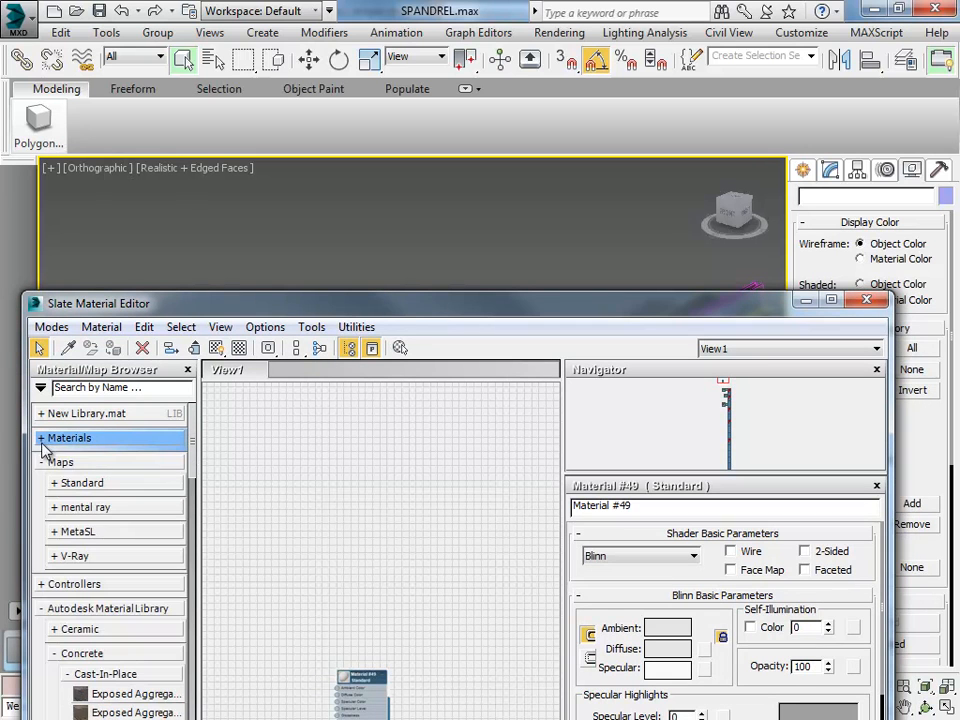
pyautogui.click(43, 440)
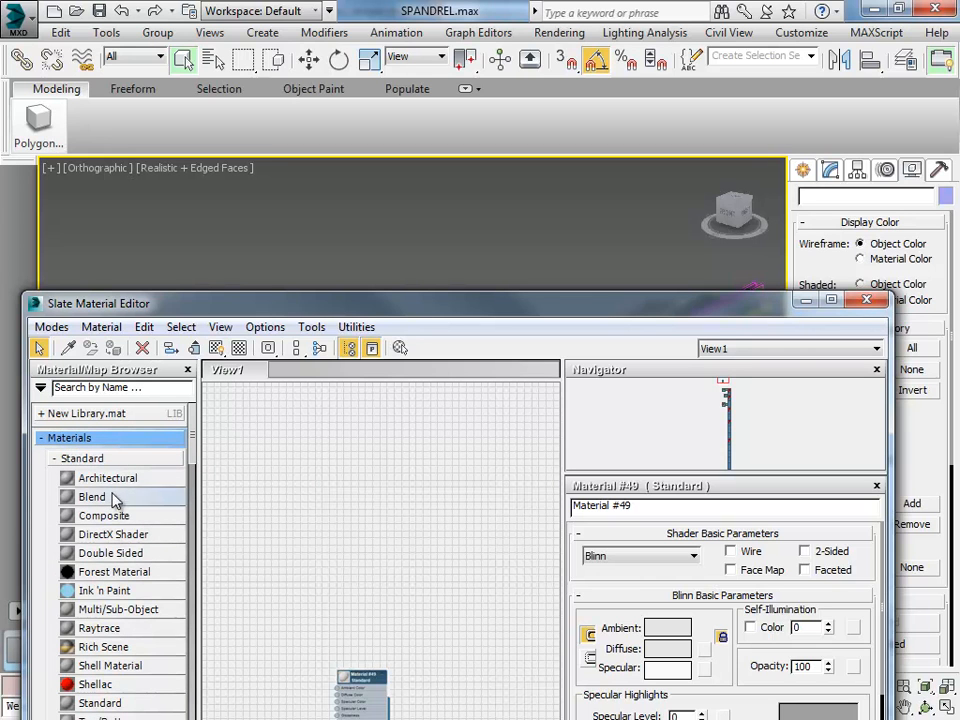
pyautogui.click(104, 704)
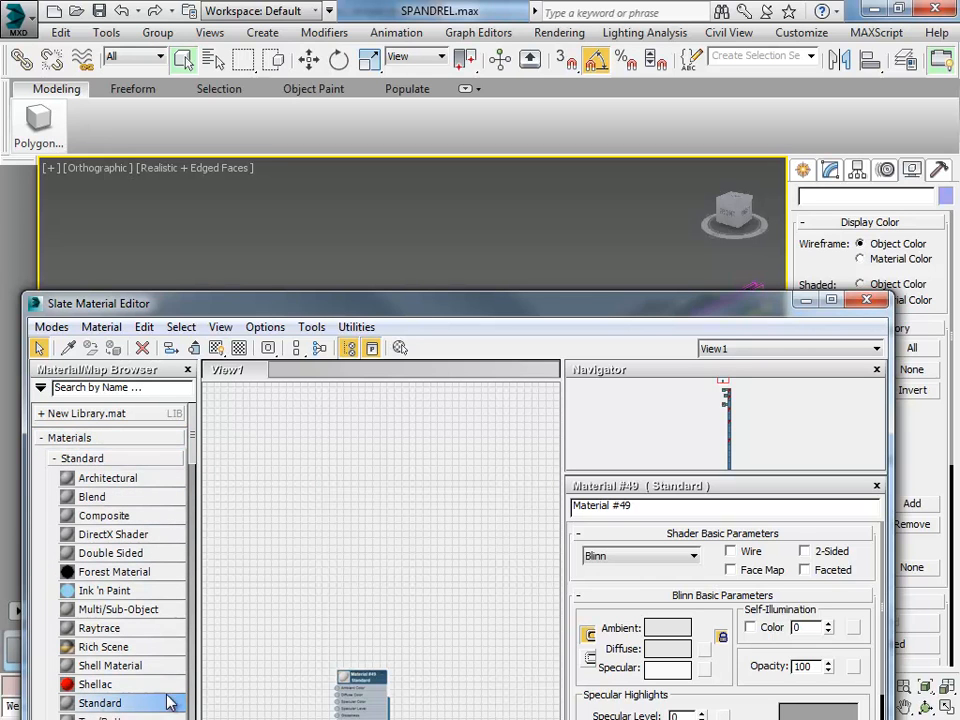
pyautogui.moveTo(100, 704); pyautogui.dragTo(356, 462)
pyautogui.scroll(4, 396, 497)
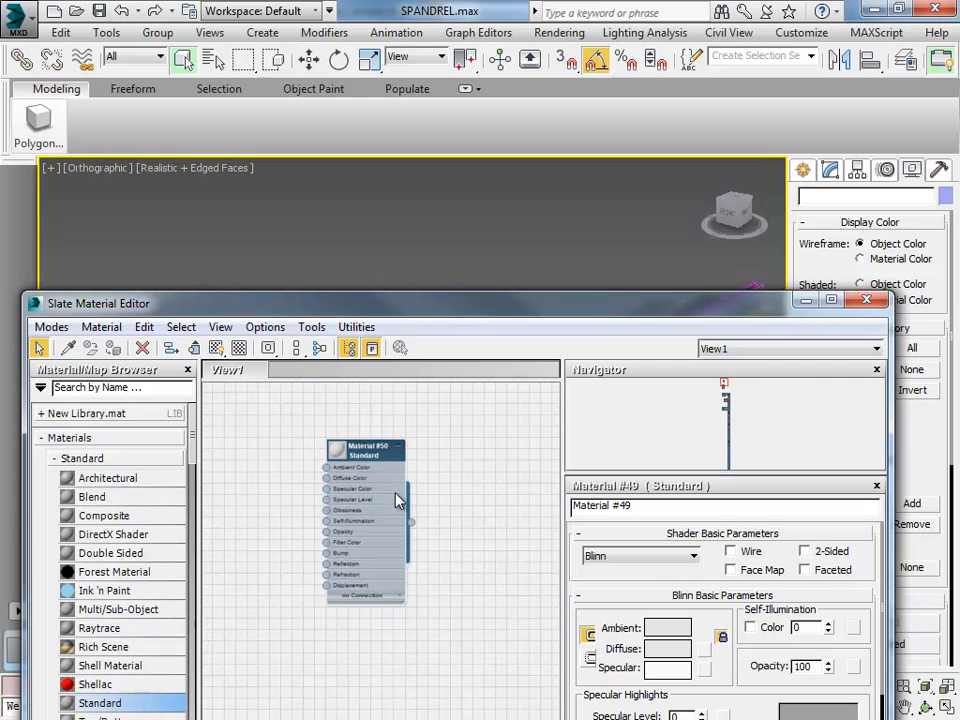
pyautogui.doubleClick(354, 447)
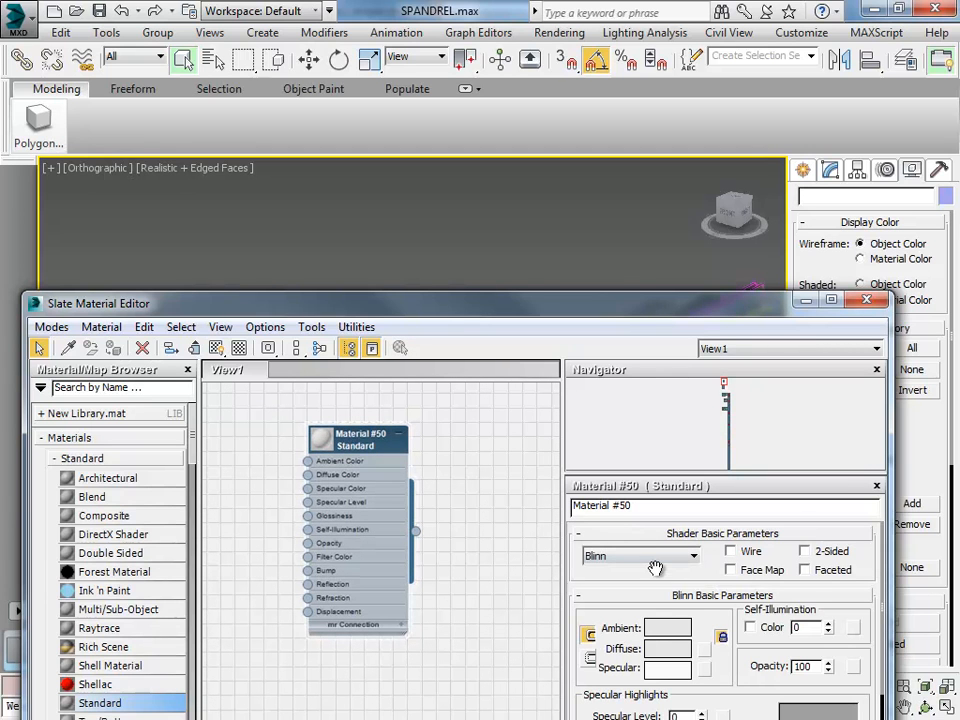
# Step: Set the new material's linked ambient and diffuse colour to a fully saturated blue with hue 160 and value 155
pyautogui.click(668, 637)
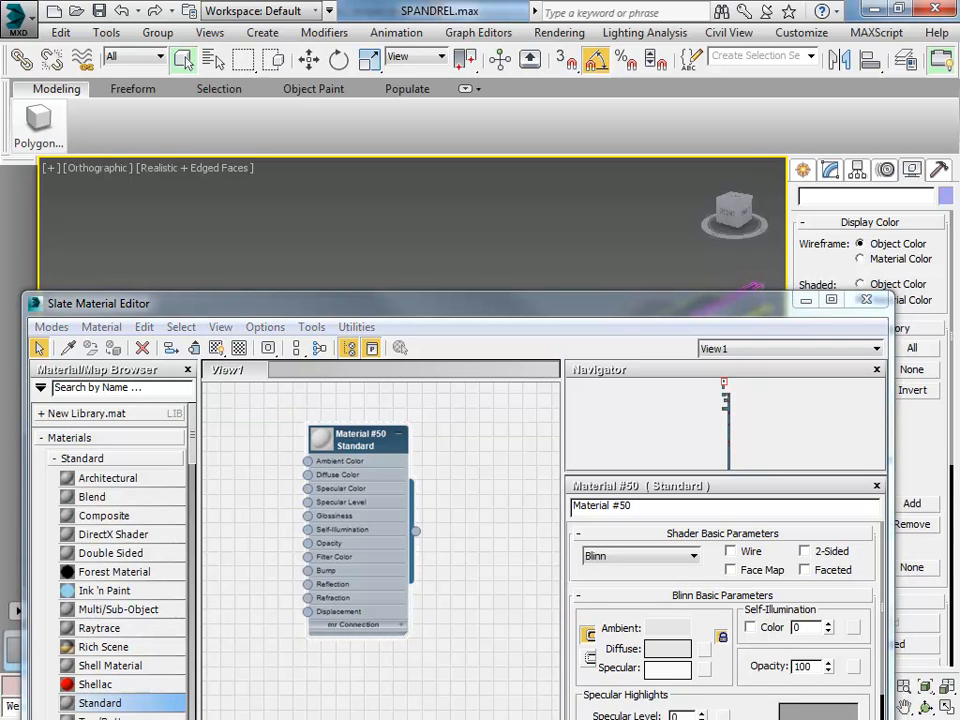
pyautogui.moveTo(38, 137); pyautogui.dragTo(471, 229)
pyautogui.click(378, 320)
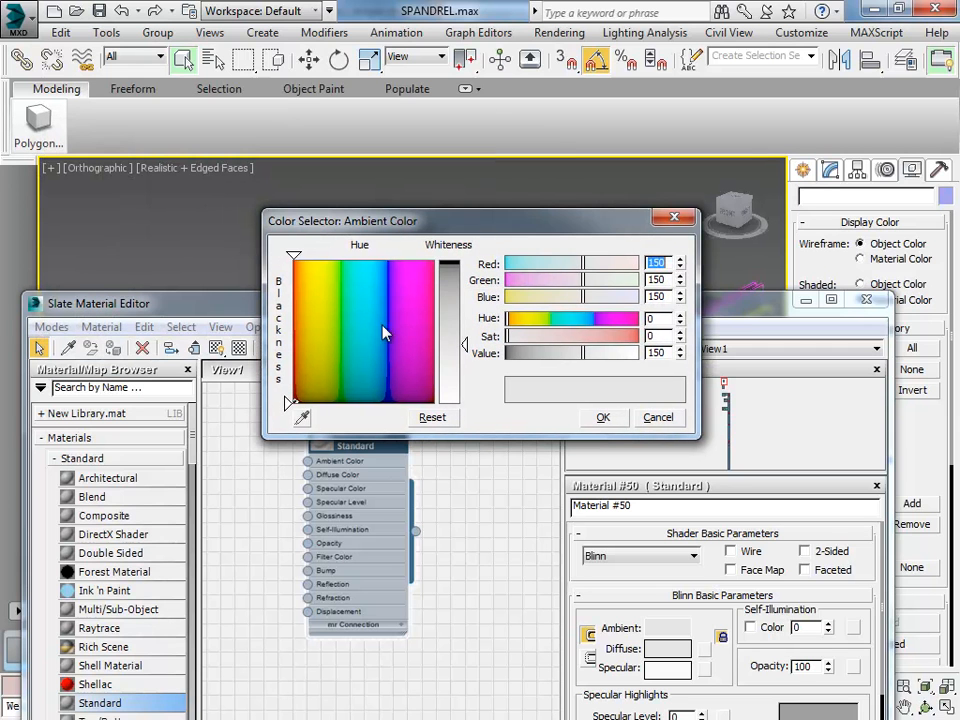
pyautogui.click(381, 271)
pyautogui.moveTo(381, 270); pyautogui.dragTo(383, 270)
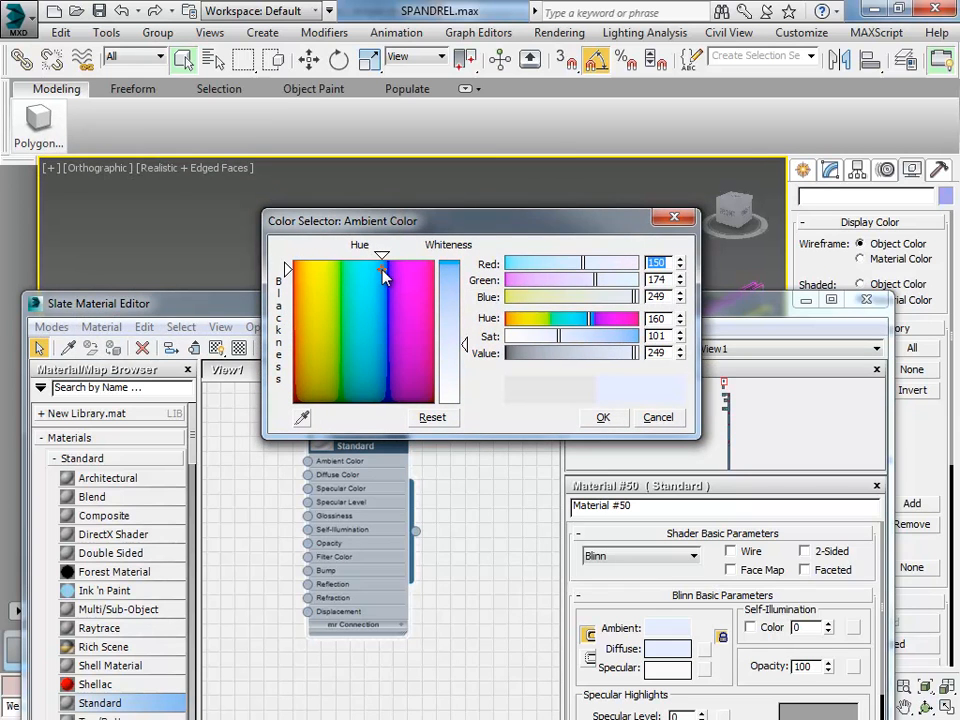
pyautogui.moveTo(464, 346); pyautogui.dragTo(464, 263)
pyautogui.moveTo(287, 268); pyautogui.dragTo(285, 316)
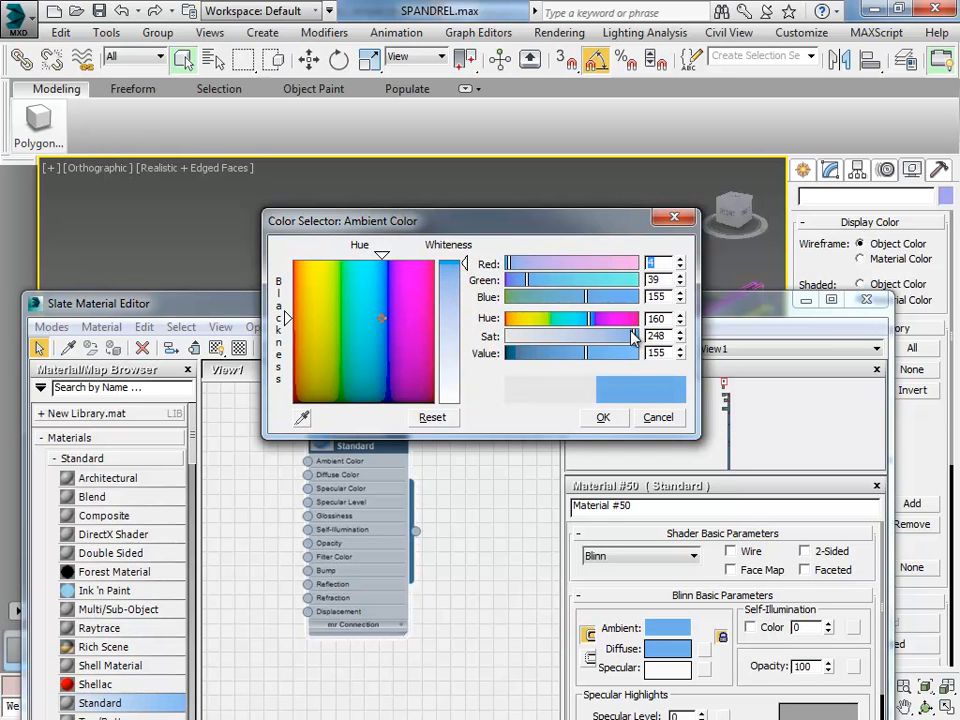
pyautogui.click(638, 336)
pyautogui.click(603, 417)
# Step: Assign the blue Standard material to the concrete slab and close the material editor
pyautogui.moveTo(386, 309); pyautogui.dragTo(420, 441)
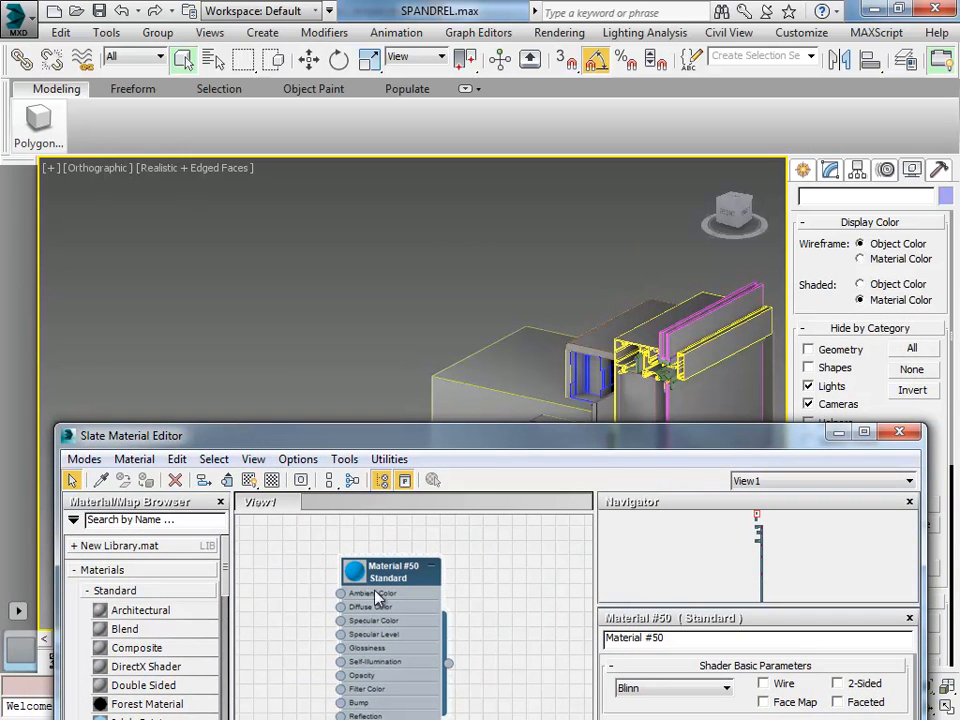
pyautogui.moveTo(449, 664); pyautogui.dragTo(512, 355)
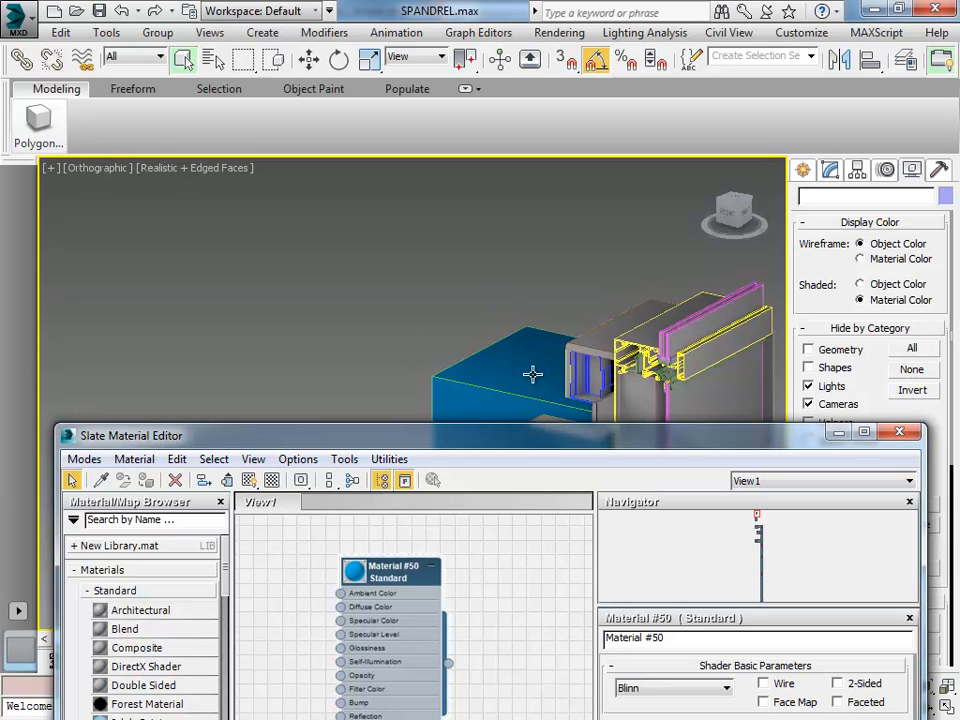
pyautogui.click(899, 432)
# Step: Select the concrete slab and add a UVW Map modifier to it
pyautogui.keyDown('alt'); pyautogui.moveTo(420, 240); pyautogui.dragTo(466, 320, button='middle'); pyautogui.keyUp('alt')
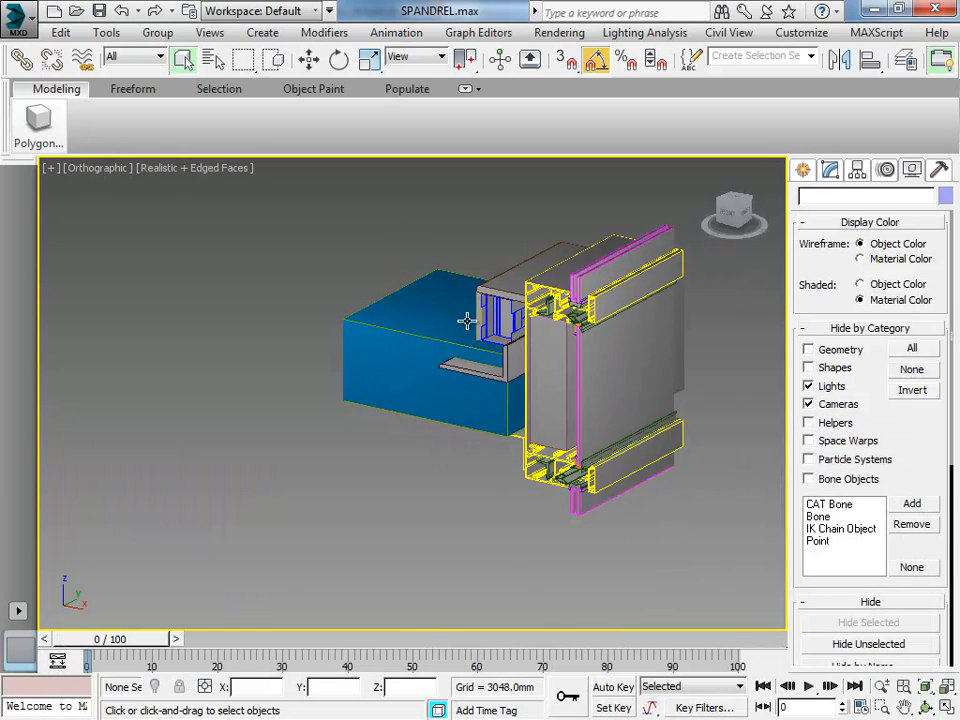
pyautogui.click(382, 328)
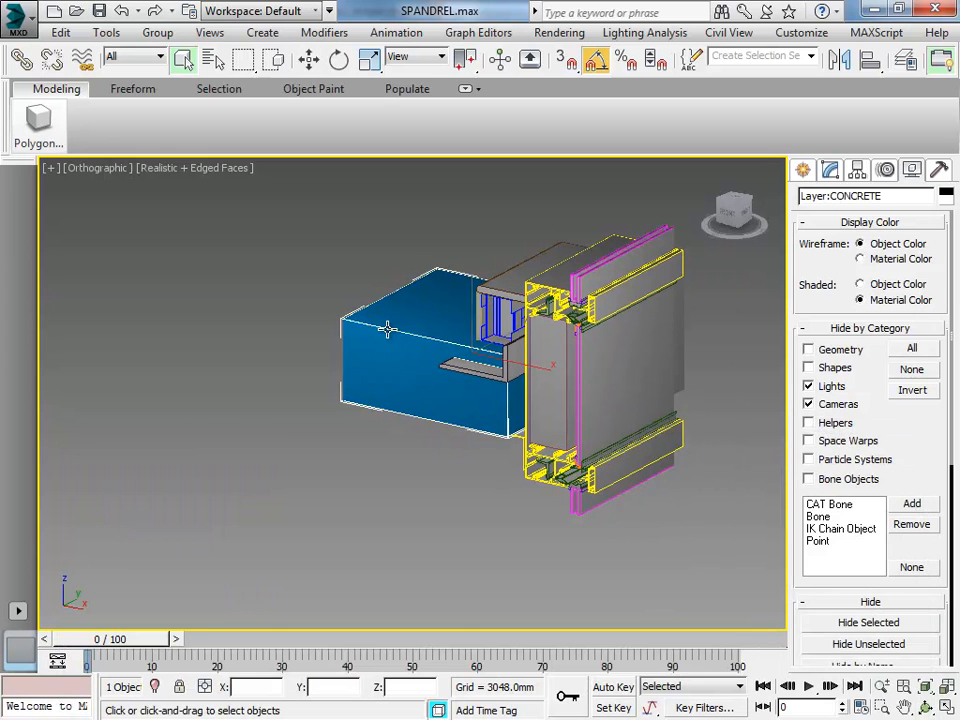
pyautogui.click(831, 172)
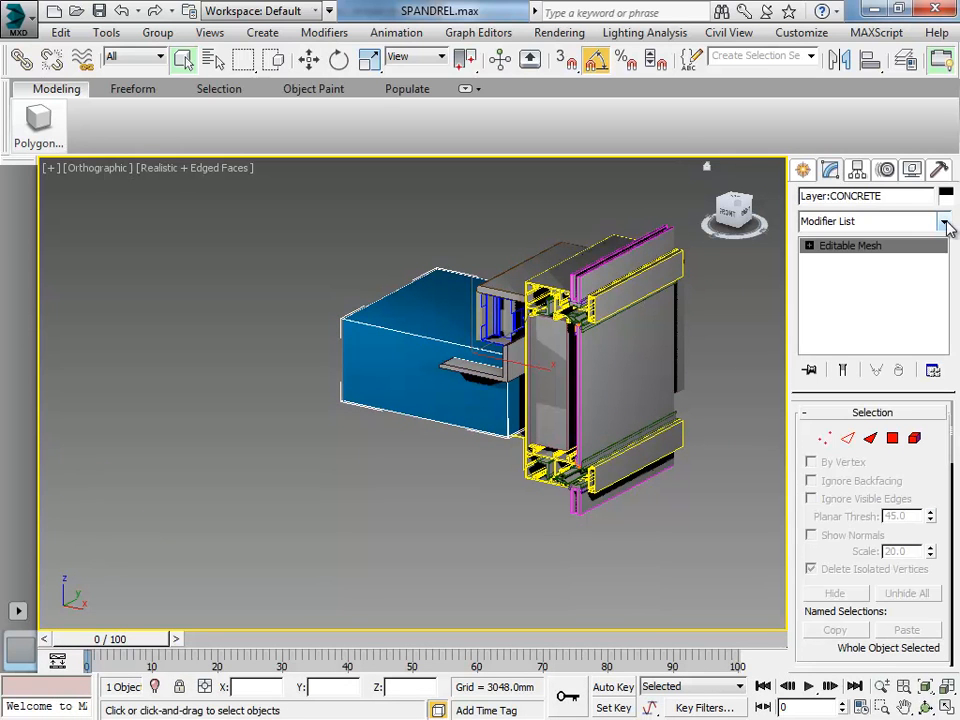
pyautogui.click(945, 222)
pyautogui.moveTo(946, 258); pyautogui.dragTo(948, 650)
pyautogui.click(843, 617)
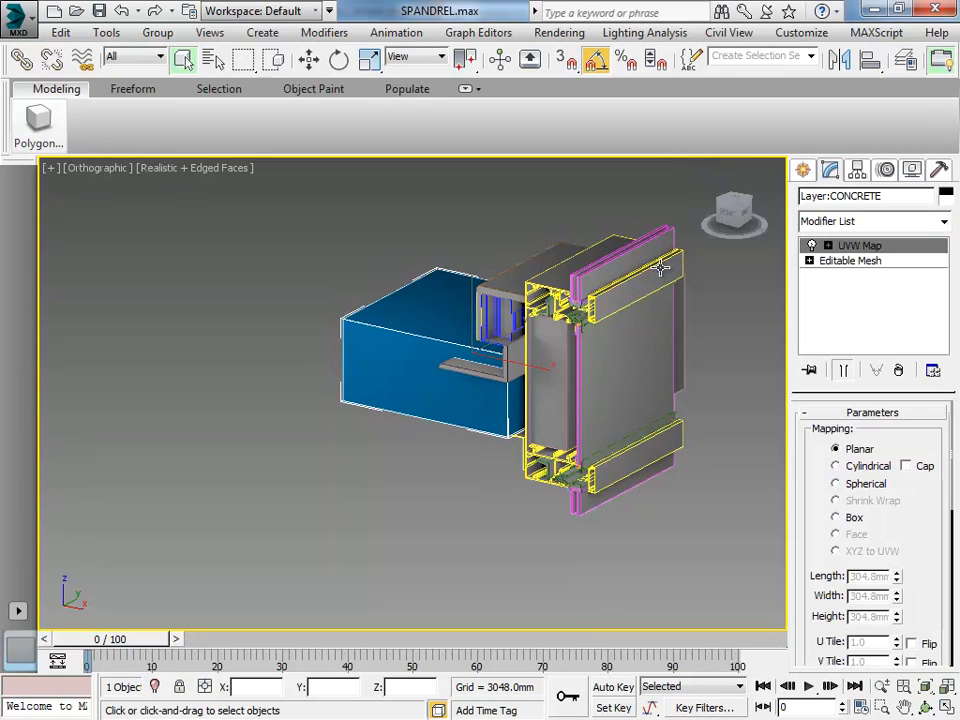
# Step: Activate the UVW Map modifier's Gizmo sub-object on the concrete slab with the Move tool
pyautogui.scroll(5, 473, 425)
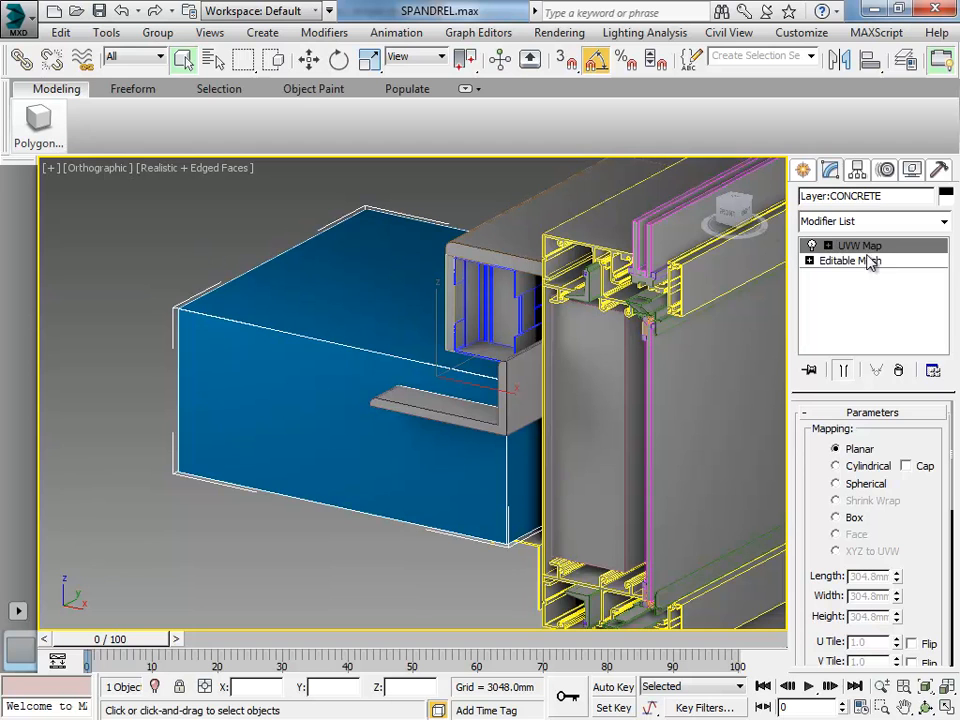
pyautogui.click(828, 247)
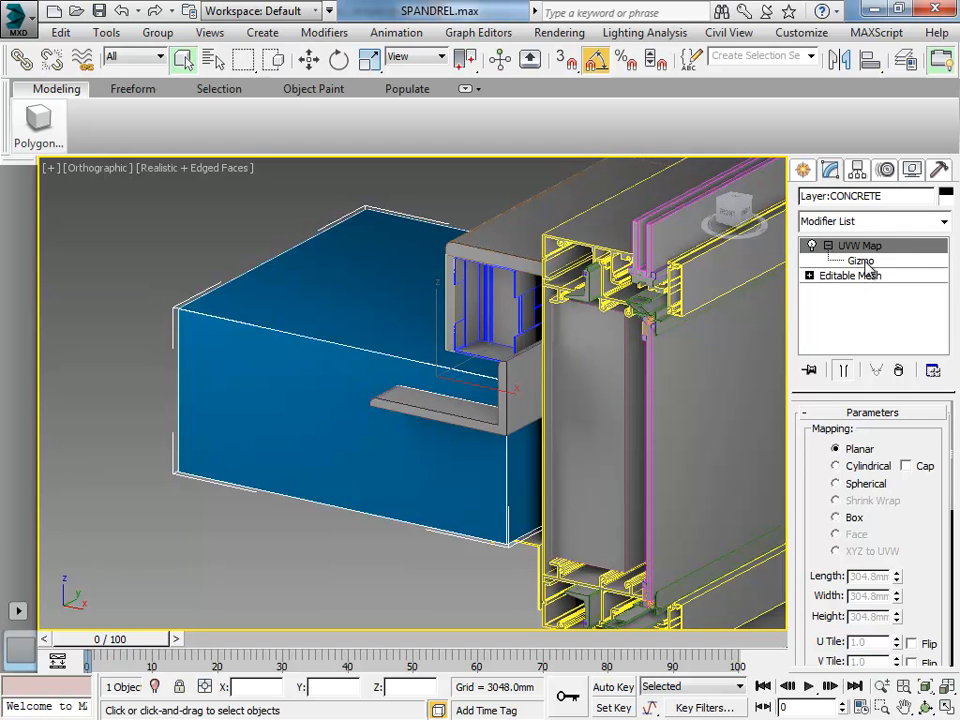
pyautogui.click(862, 262)
pyautogui.press('w')
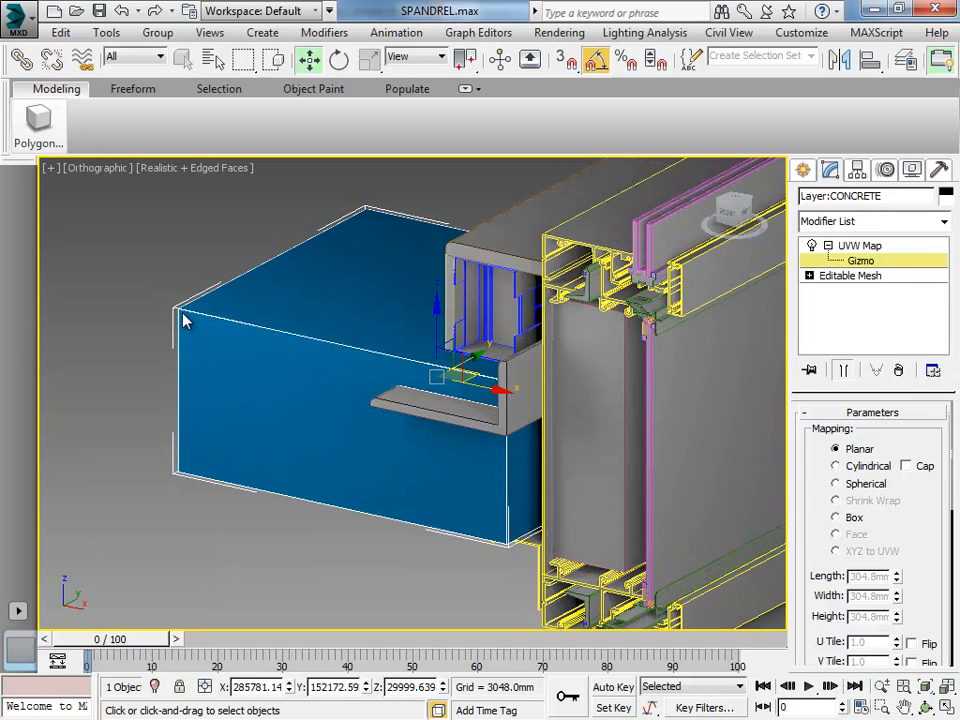
pyautogui.moveTo(338, 312); pyautogui.dragTo(664, 317, button='middle')
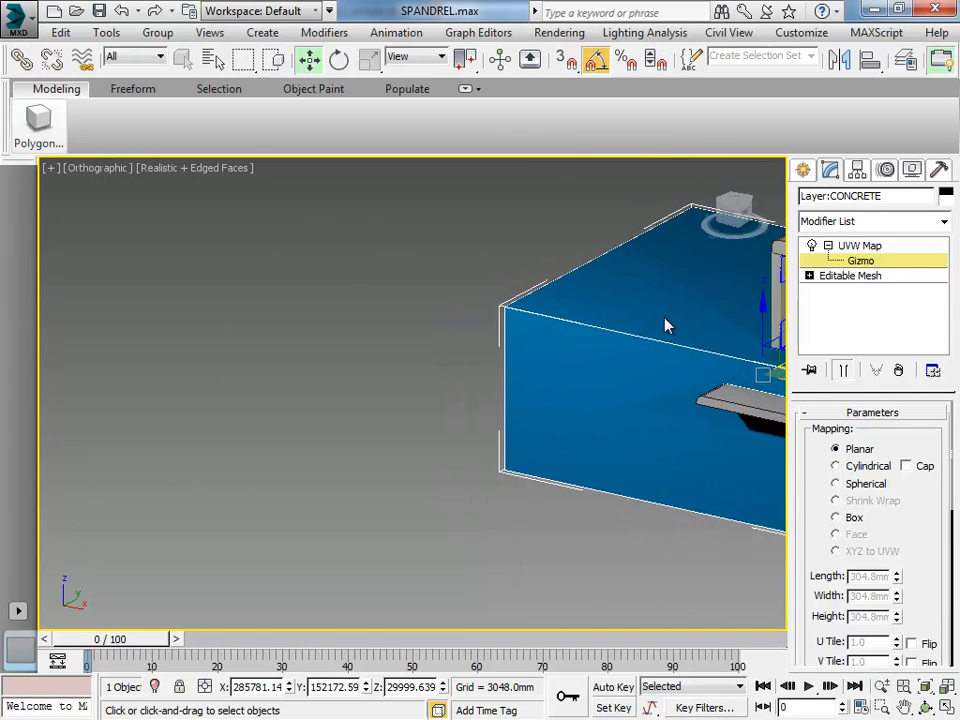
pyautogui.moveTo(567, 350); pyautogui.dragTo(573, 339, button='middle')
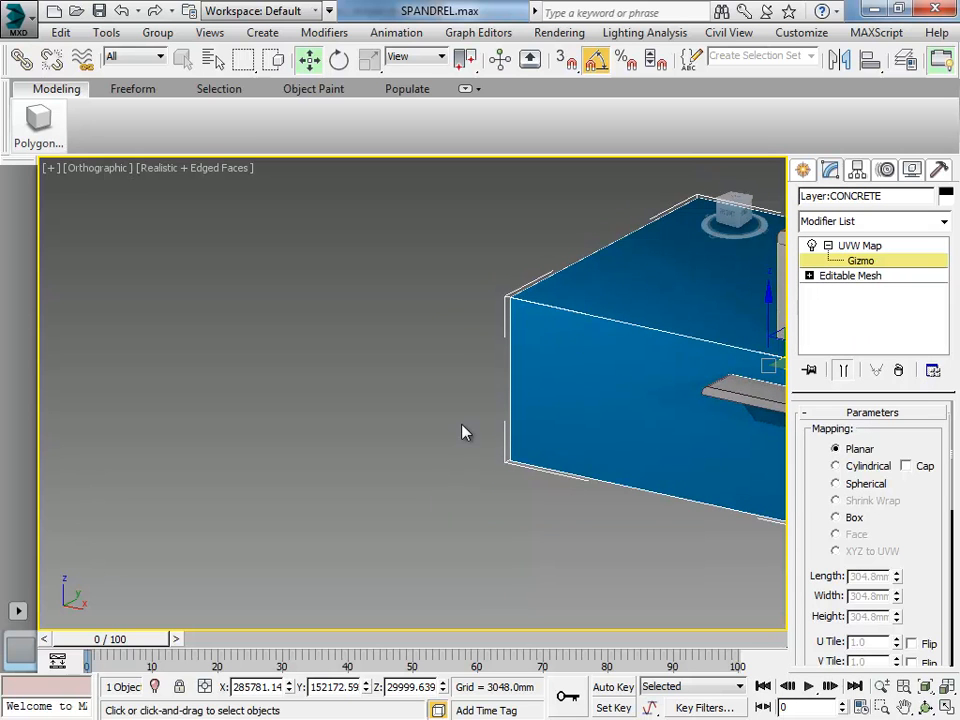
# Step: Reopen the material editor and add the Flat - Gray 2 cast-in-place concrete from the Autodesk Material Library to the node view
pyautogui.press('m')
pyautogui.moveTo(469, 440); pyautogui.dragTo(477, 251)
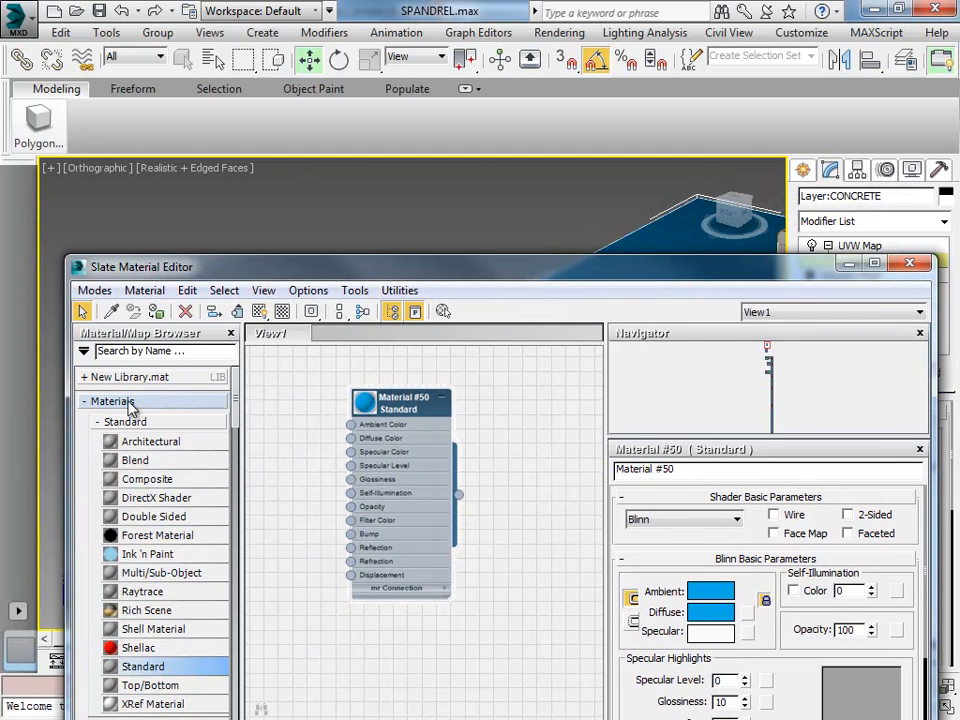
pyautogui.click(87, 401)
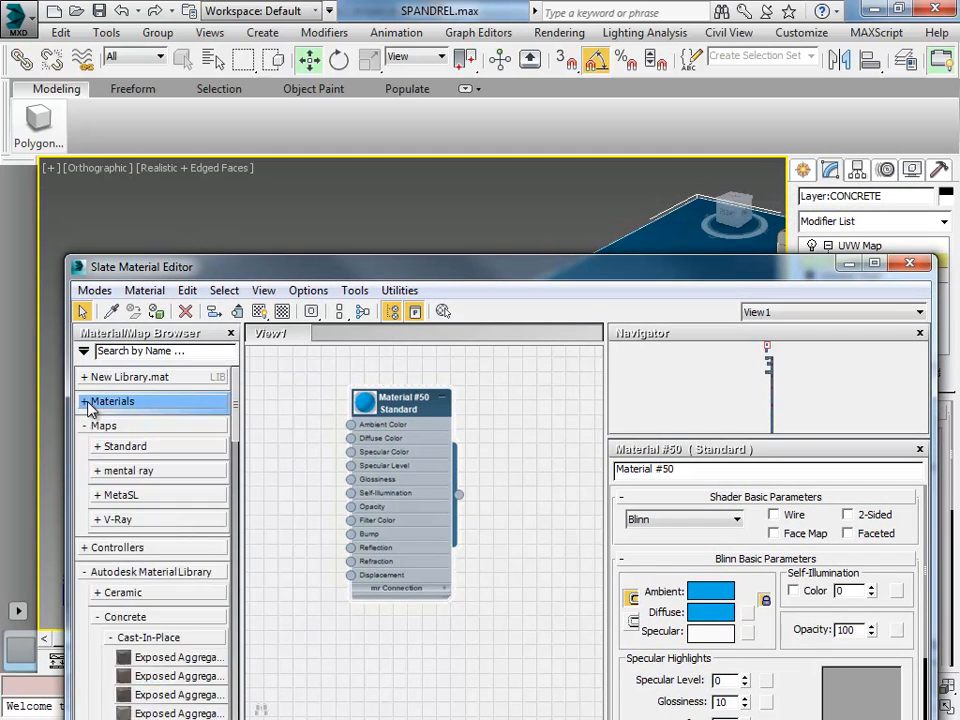
pyautogui.click(86, 426)
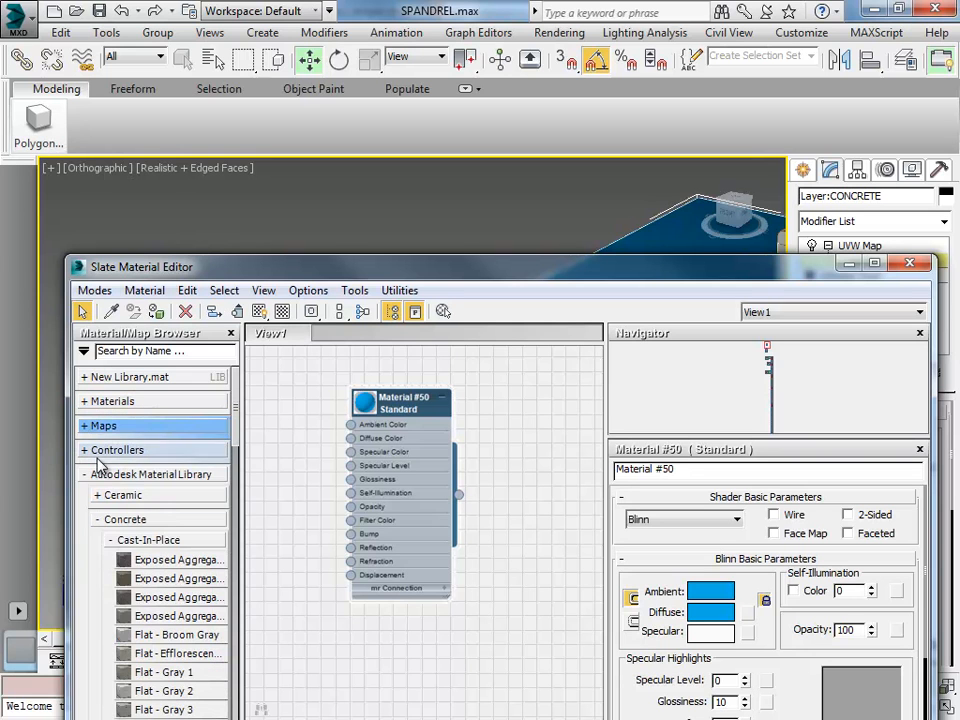
pyautogui.click(86, 474)
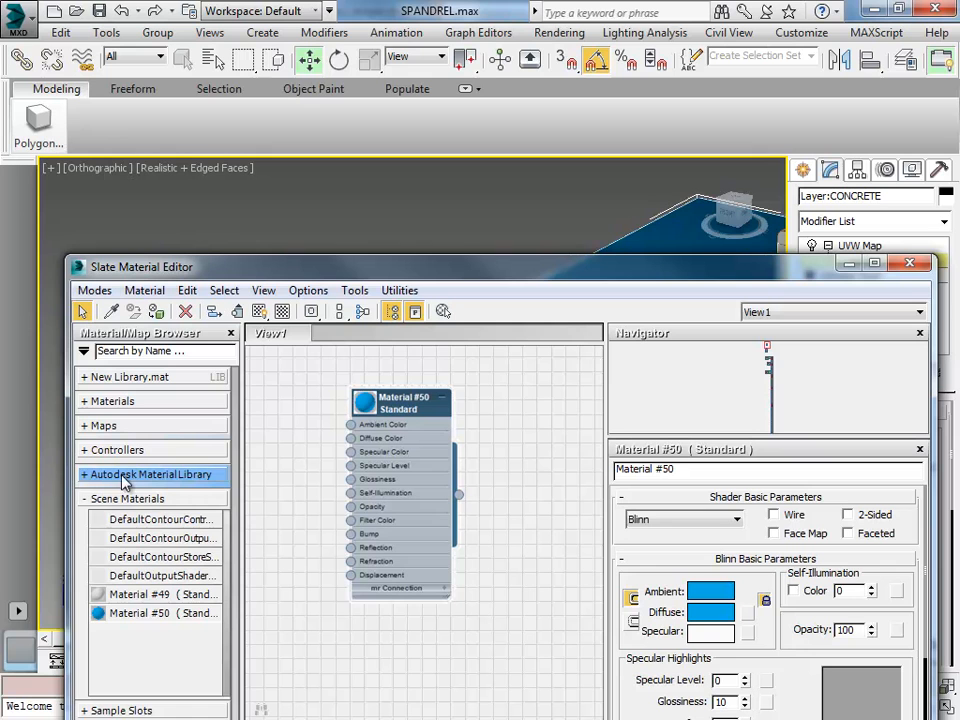
pyautogui.click(85, 476)
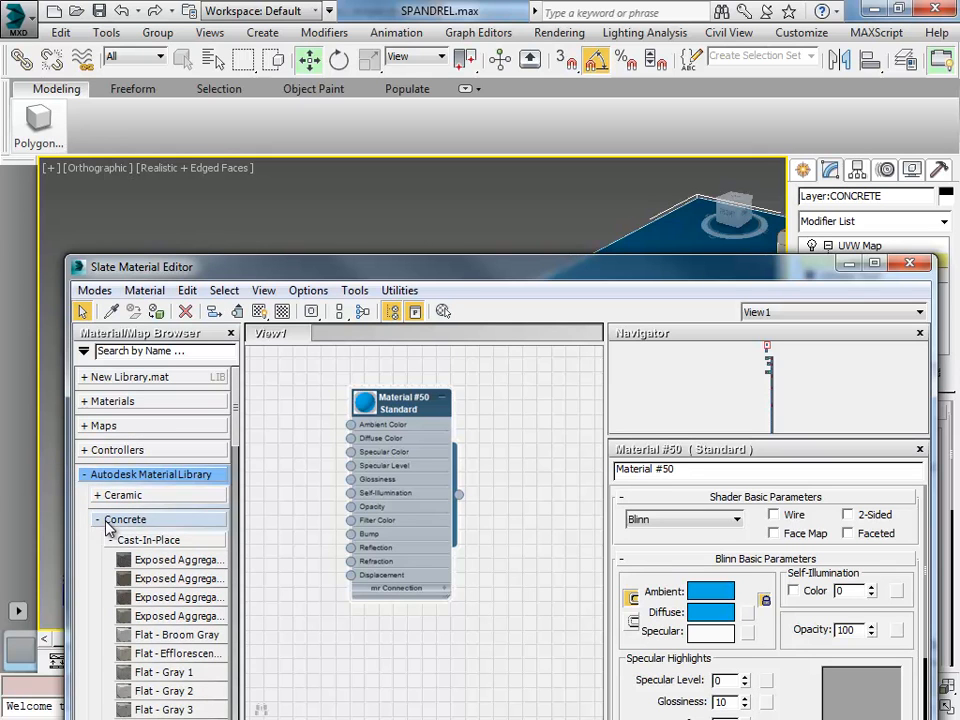
pyautogui.moveTo(236, 424); pyautogui.dragTo(250, 502)
pyautogui.moveTo(246, 488)
pyautogui.mouseDown()
pyautogui.moveTo(248, 467)
pyautogui.moveTo(249, 475)
pyautogui.mouseUp()
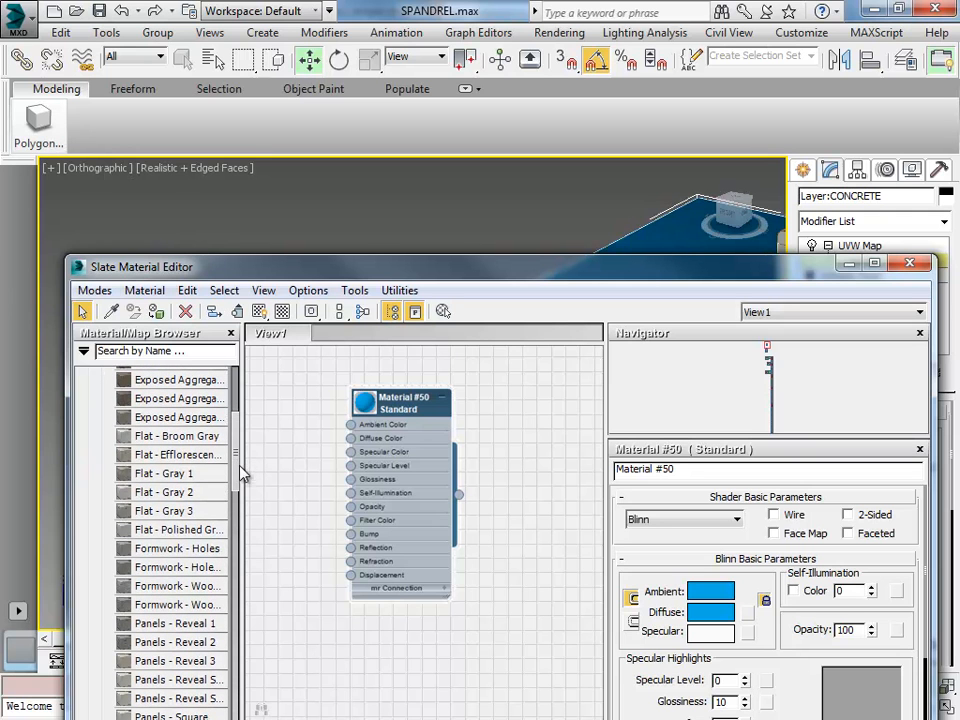
pyautogui.doubleClick(157, 500)
# Step: Move the blue Standard material node clear of the concrete material node so they no longer overlap
pyautogui.moveTo(459, 444); pyautogui.dragTo(572, 497, button='middle')
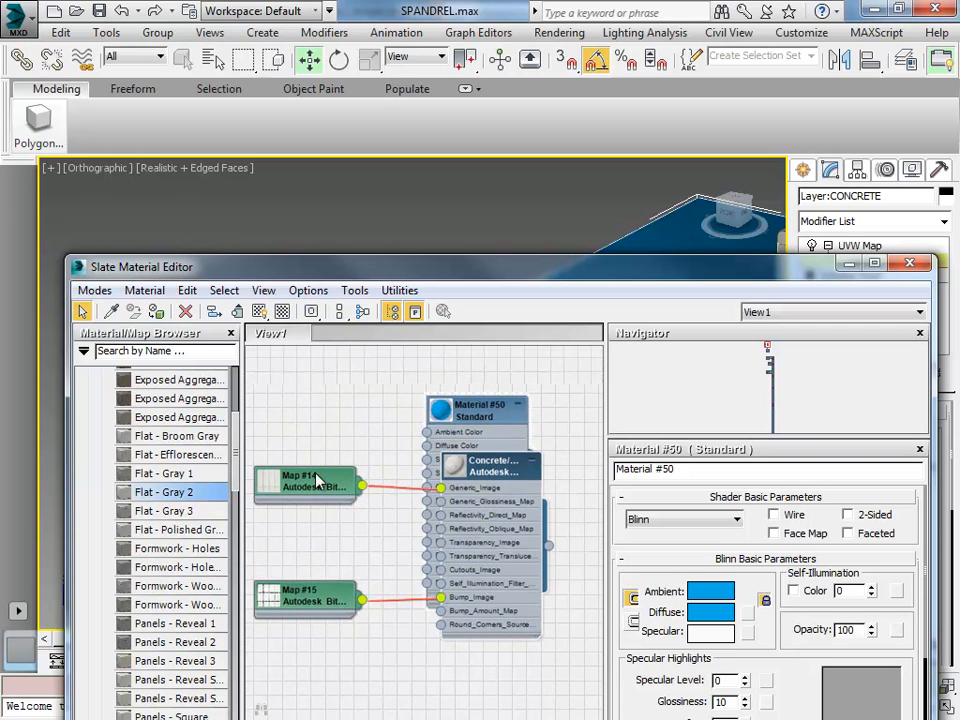
pyautogui.scroll(-2, 316, 470)
pyautogui.moveTo(448, 423); pyautogui.dragTo(570, 373)
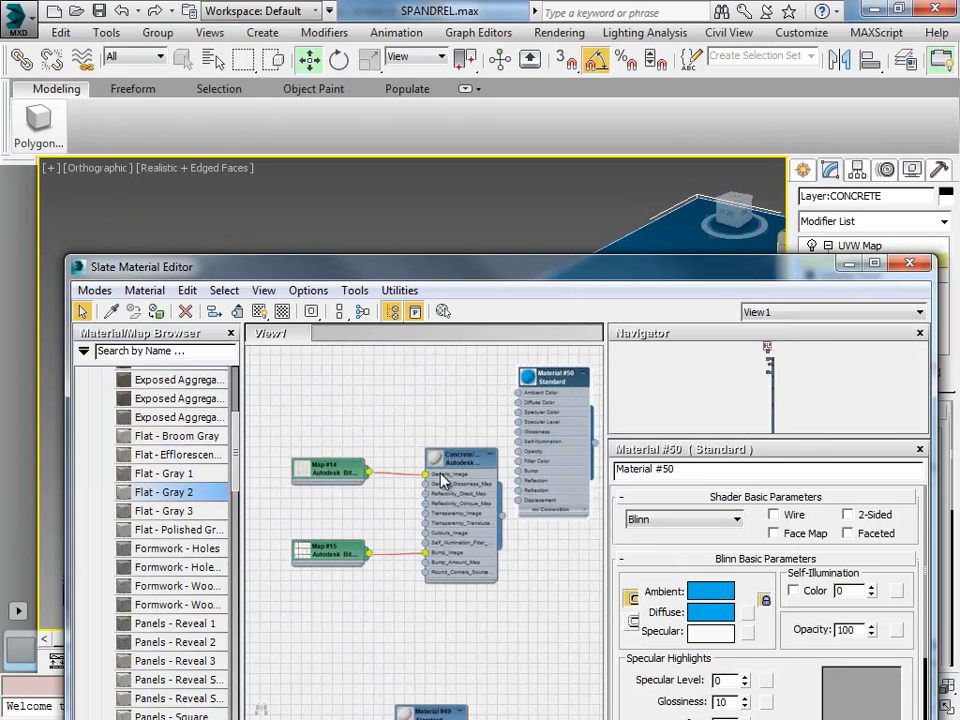
# Step: Examine the two bitmap nodes feeding the concrete material's Generic_Image and Bump_Image inputs
pyautogui.moveTo(410, 430); pyautogui.dragTo(439, 461, button='middle')
pyautogui.scroll(2, 330, 556)
pyautogui.scroll(3, 279, 505)
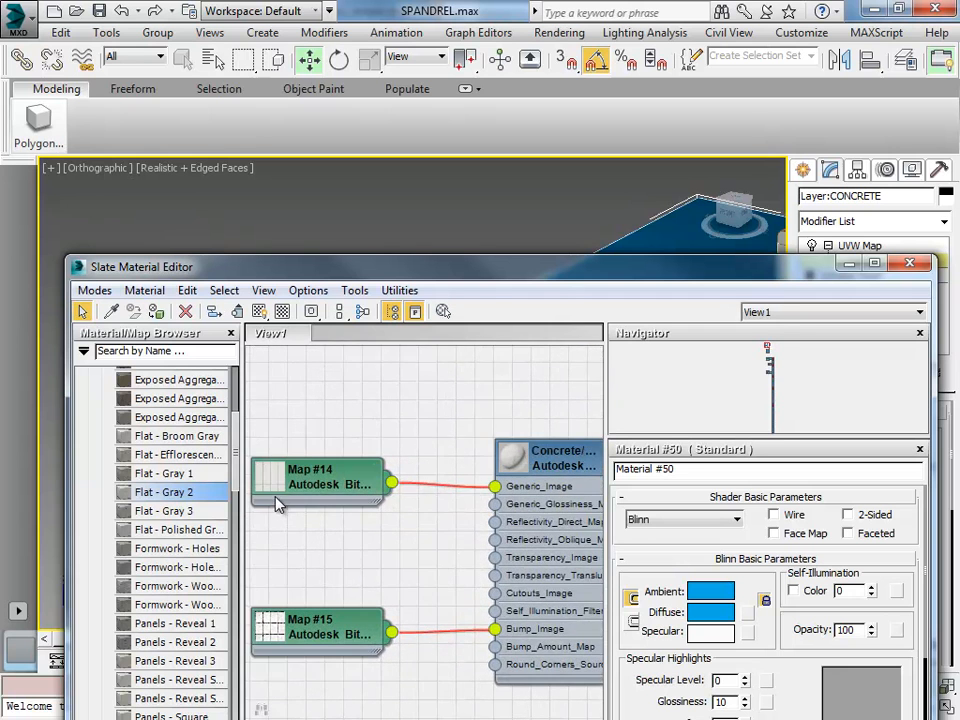
pyautogui.moveTo(323, 505); pyautogui.dragTo(439, 540, button='middle')
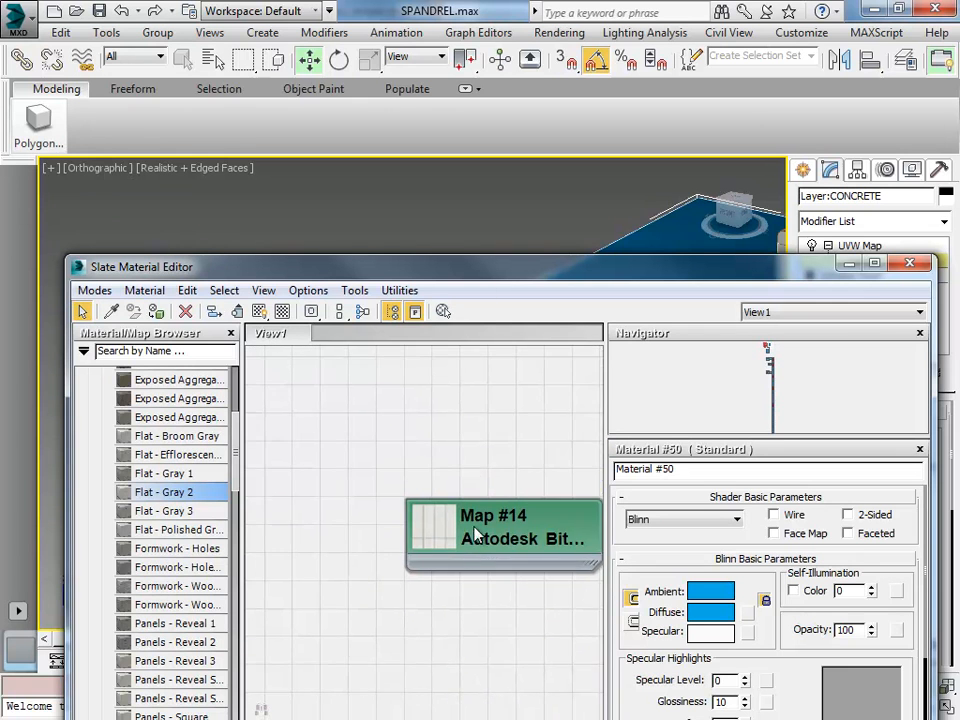
pyautogui.scroll(1, 447, 540)
pyautogui.scroll(-5, 425, 550)
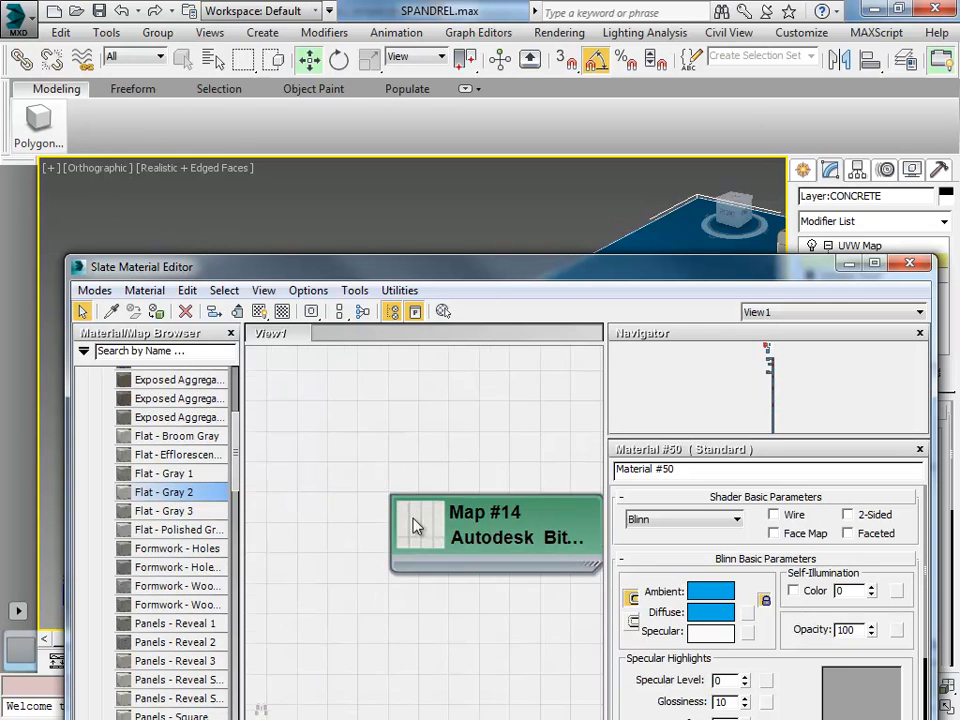
pyautogui.scroll(4, 452, 583)
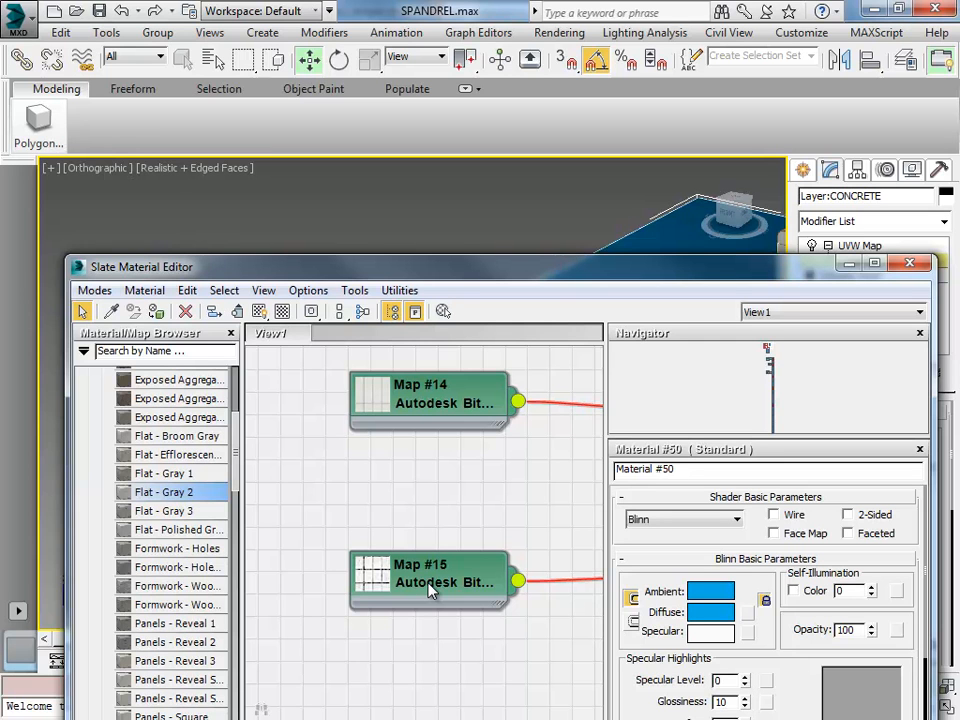
# Step: Assign the Flat - Gray 2 concrete material from its node to the slab, and close the material editor
pyautogui.moveTo(480, 576); pyautogui.dragTo(305, 579, button='middle')
pyautogui.scroll(-1, 330, 467)
pyautogui.moveTo(330, 462); pyautogui.dragTo(432, 528, button='middle')
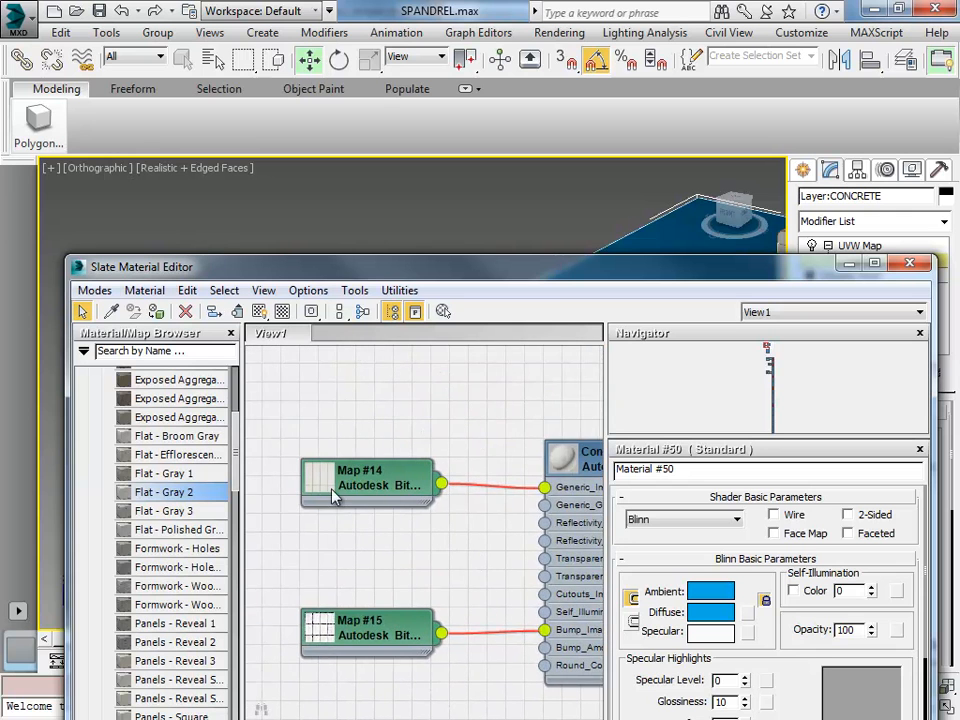
pyautogui.scroll(3, 352, 510)
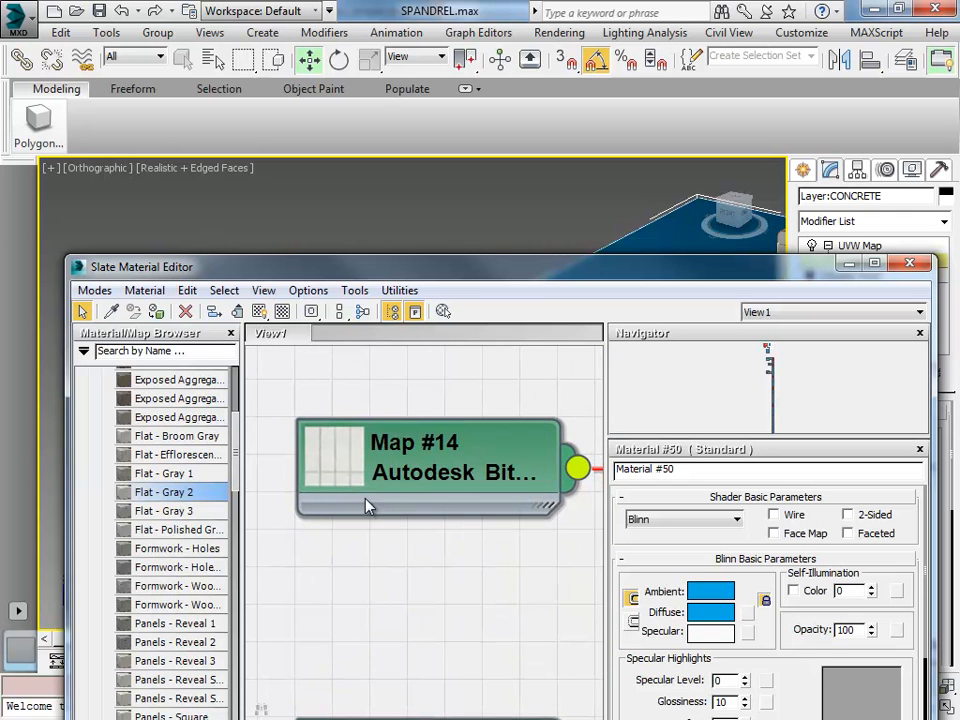
pyautogui.scroll(-3, 311, 450)
pyautogui.moveTo(439, 493); pyautogui.dragTo(389, 467, button='middle')
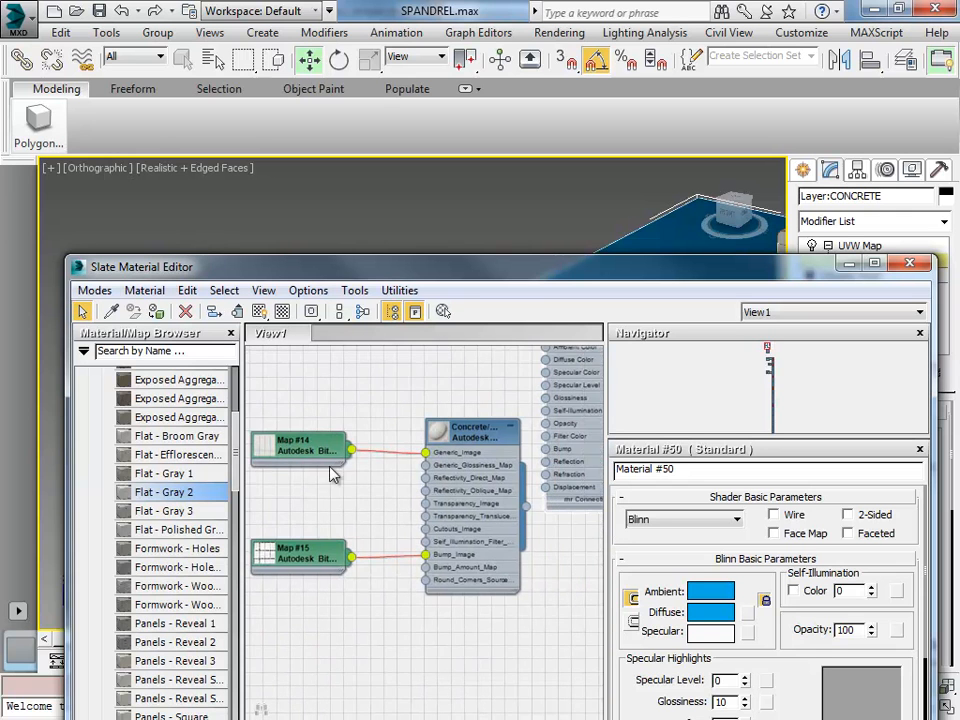
pyautogui.moveTo(494, 524); pyautogui.dragTo(480, 574, button='middle')
pyautogui.moveTo(543, 276); pyautogui.dragTo(403, 397)
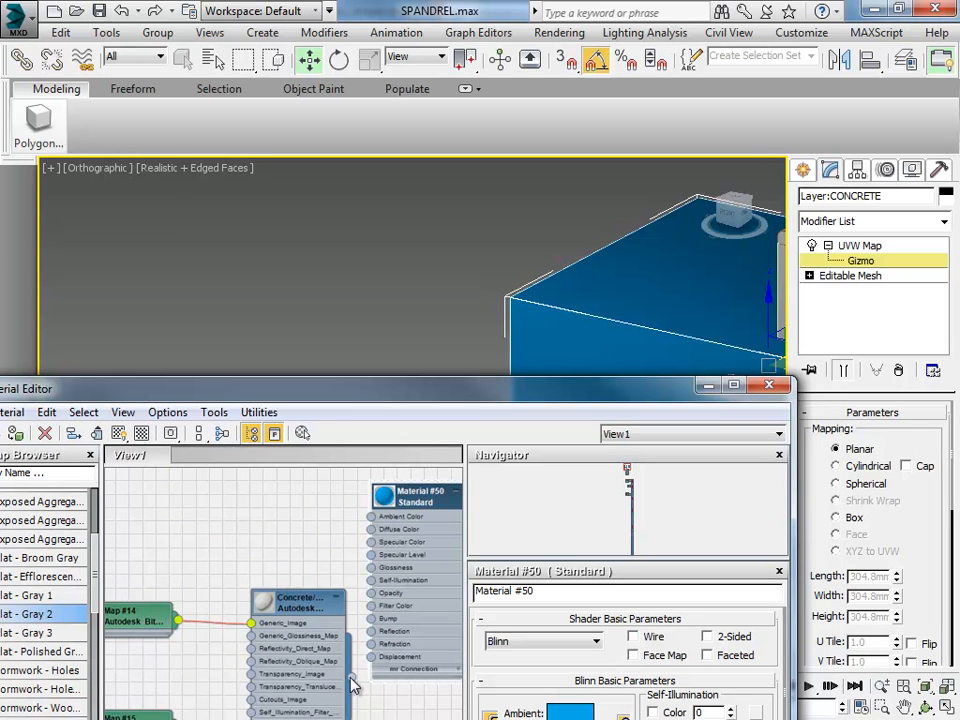
pyautogui.moveTo(353, 679); pyautogui.dragTo(607, 284)
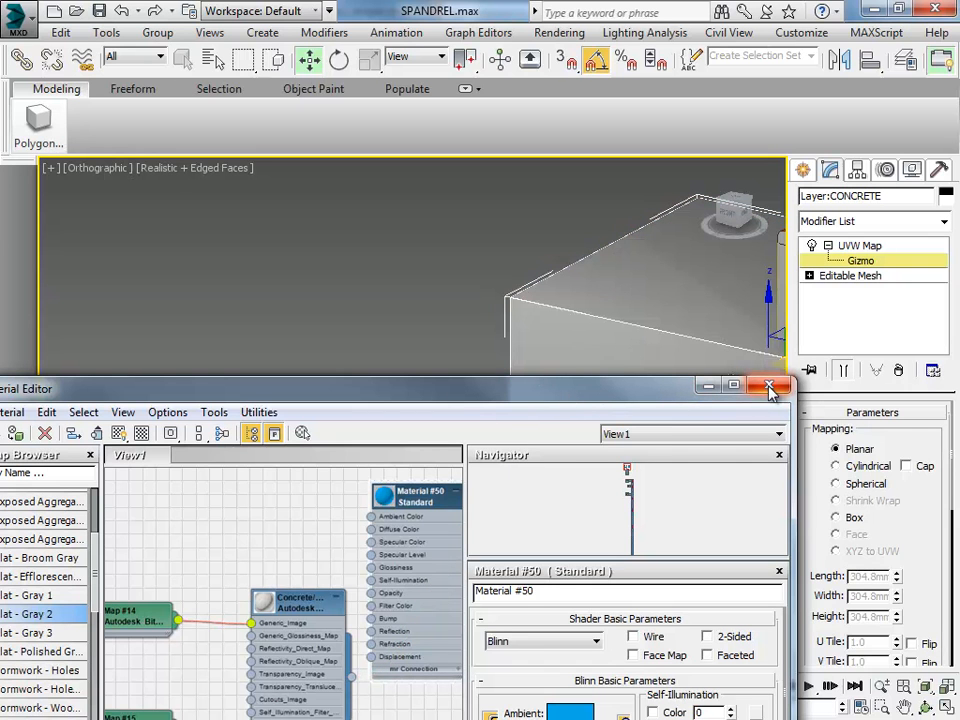
pyautogui.moveTo(544, 394); pyautogui.dragTo(423, 323)
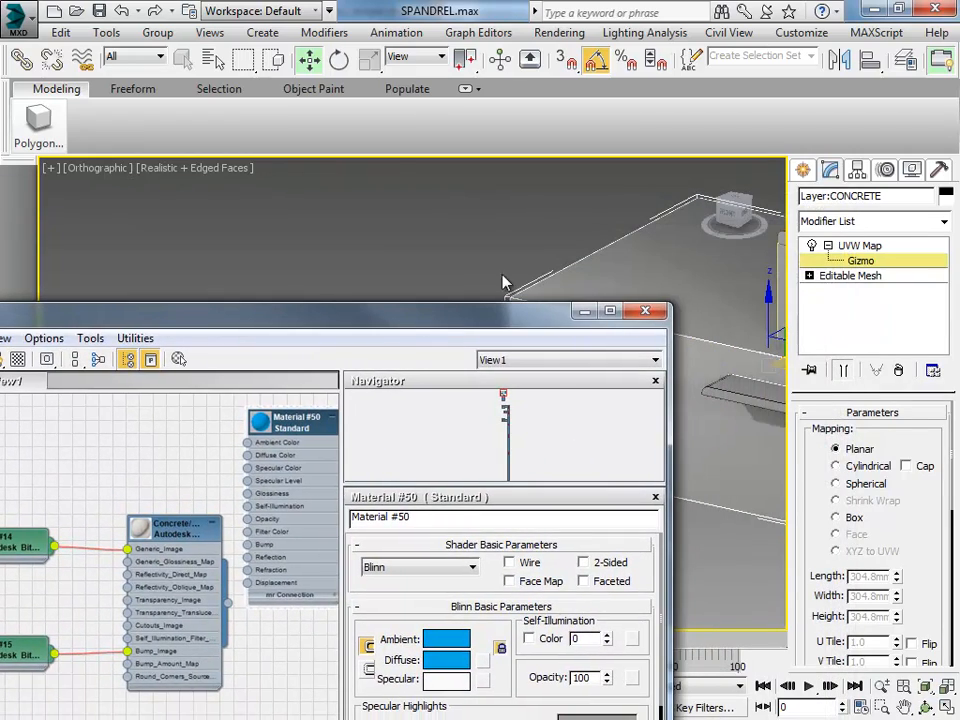
pyautogui.click(645, 311)
# Step: Set the slab's UVW Map modifier to Box mapping and turn off Real-World Map Size
pyautogui.moveTo(679, 358); pyautogui.dragTo(443, 373, button='middle')
pyautogui.scroll(3, 443, 401)
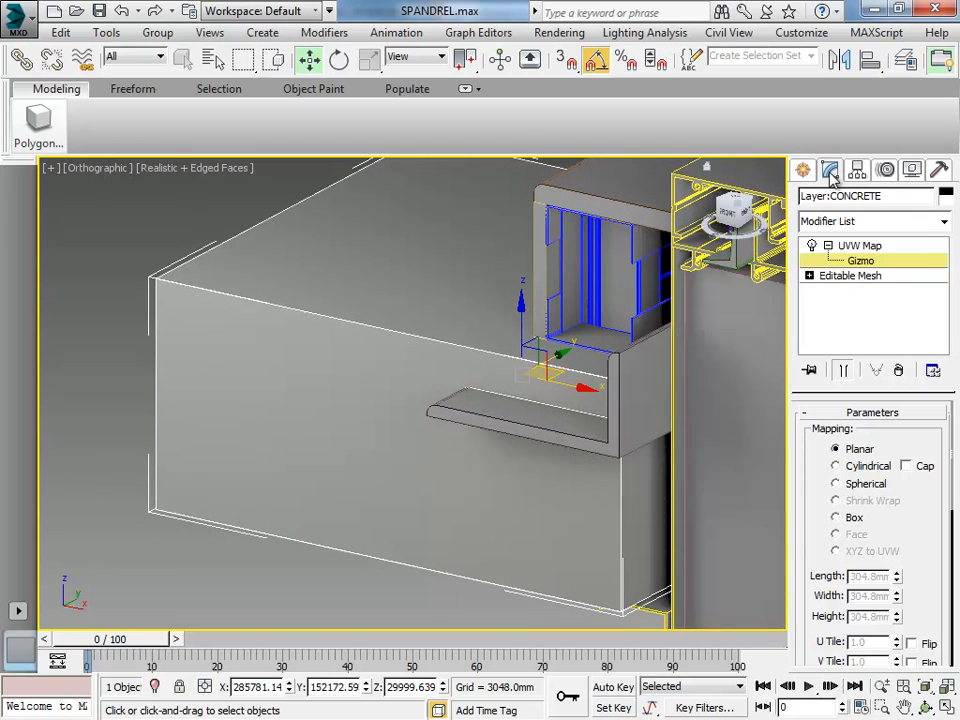
pyautogui.click(866, 248)
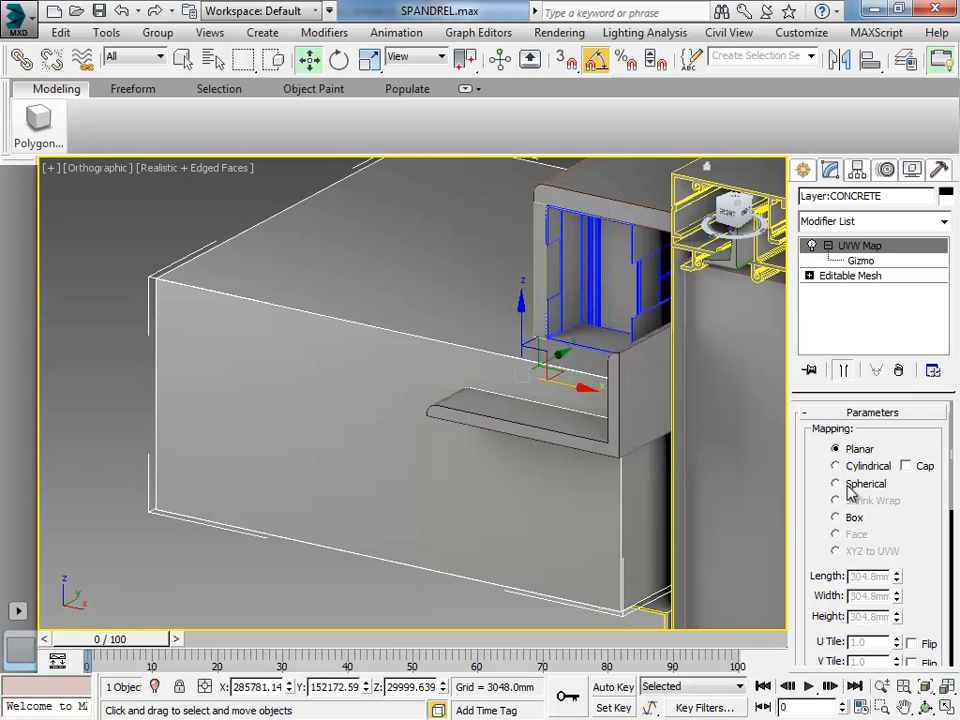
pyautogui.click(836, 517)
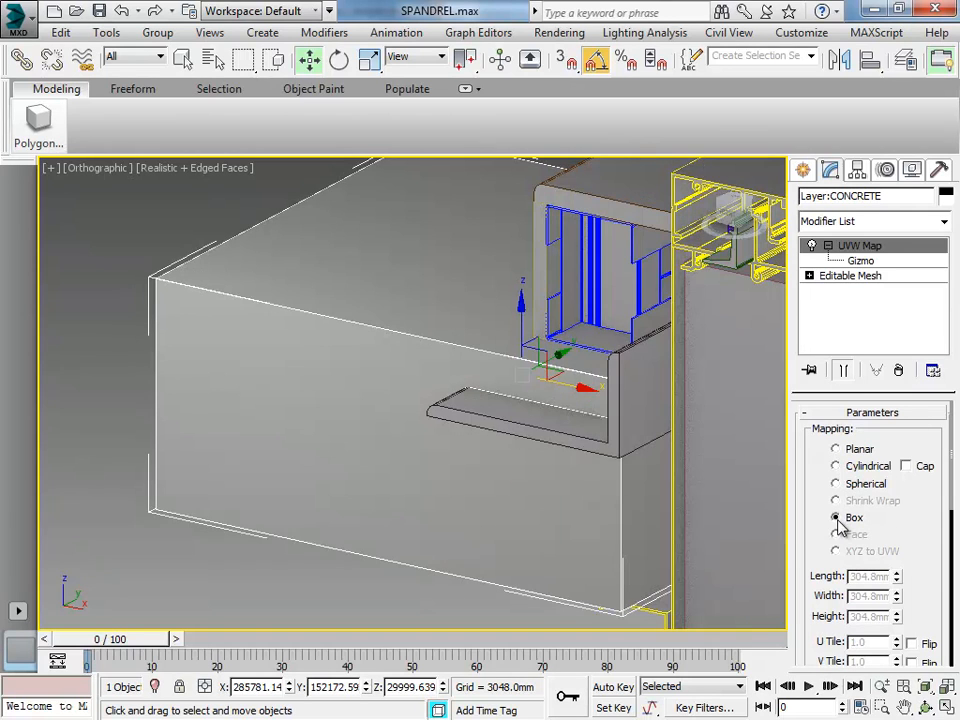
pyautogui.scroll(-3, 900, 565)
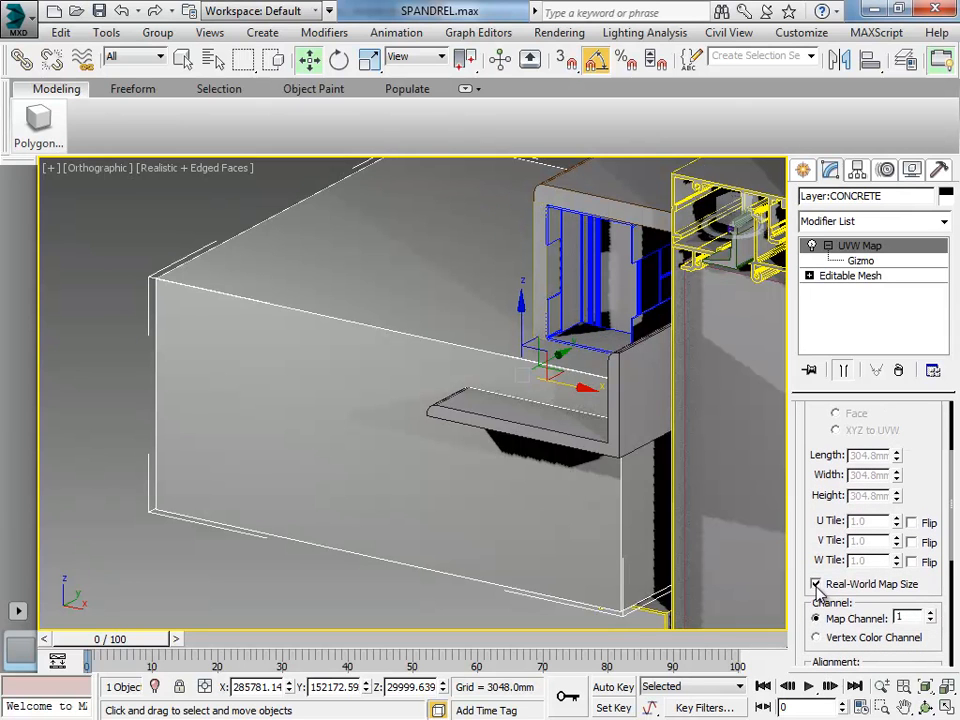
pyautogui.click(815, 585)
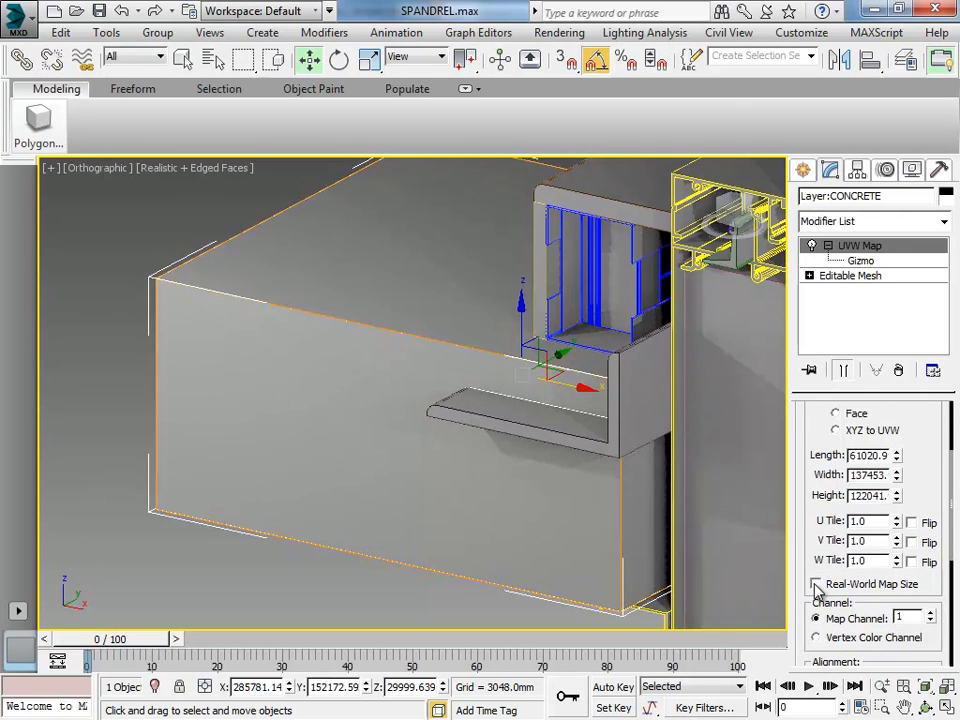
# Step: Set the viewport to display Realistic Materials with Maps
pyautogui.moveTo(386, 315); pyautogui.dragTo(384, 360, button='middle')
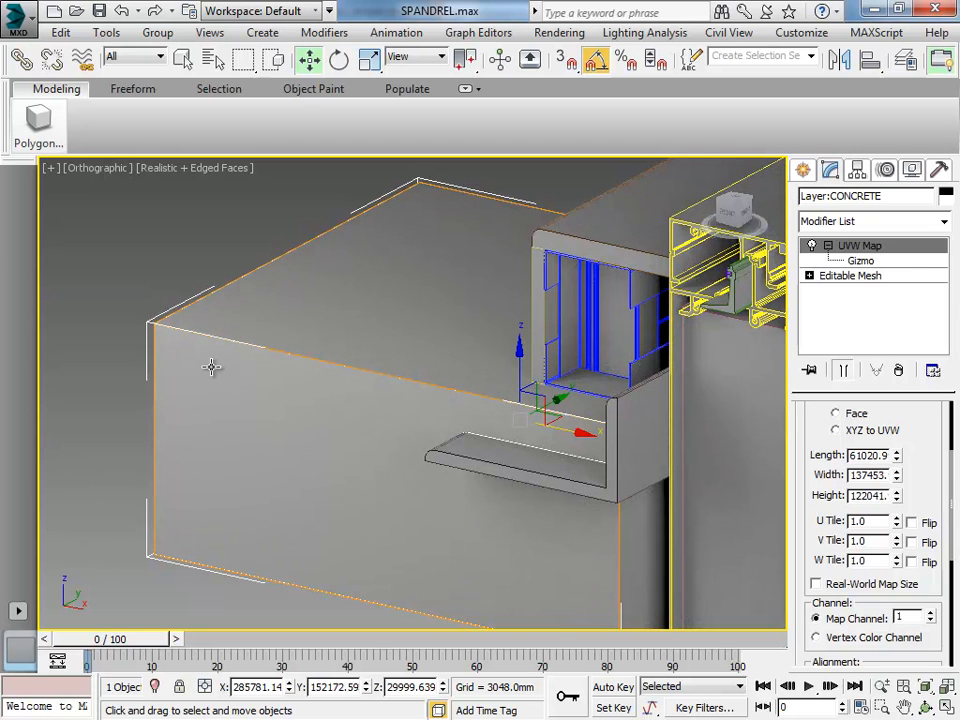
pyautogui.moveTo(467, 377); pyautogui.dragTo(422, 364, button='middle')
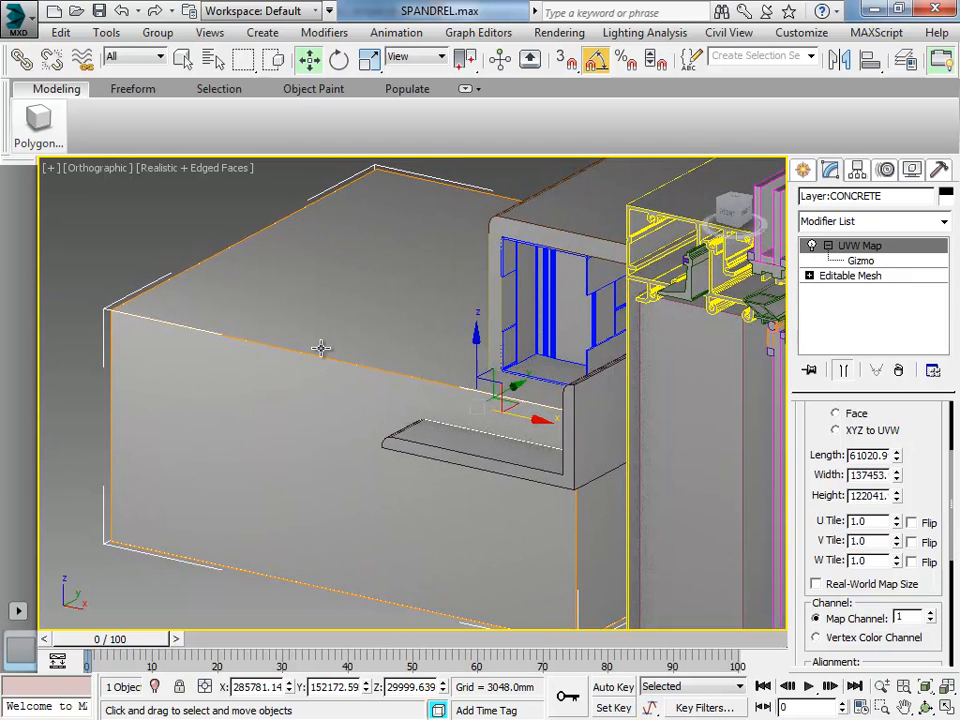
pyautogui.scroll(-3, 371, 347)
pyautogui.scroll(1, 382, 347)
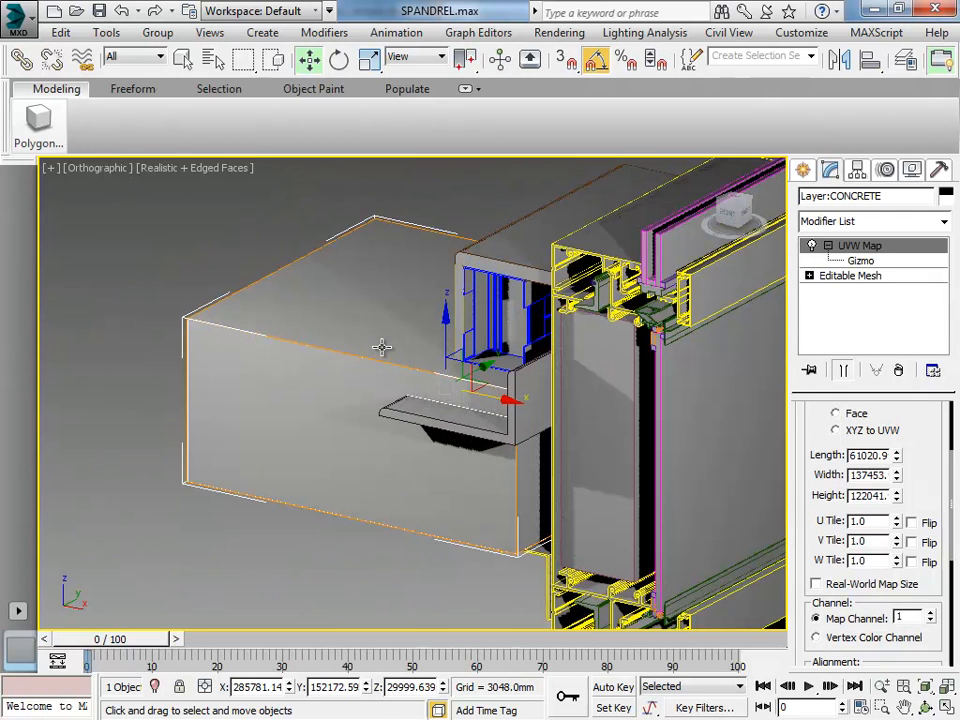
pyautogui.click(183, 169)
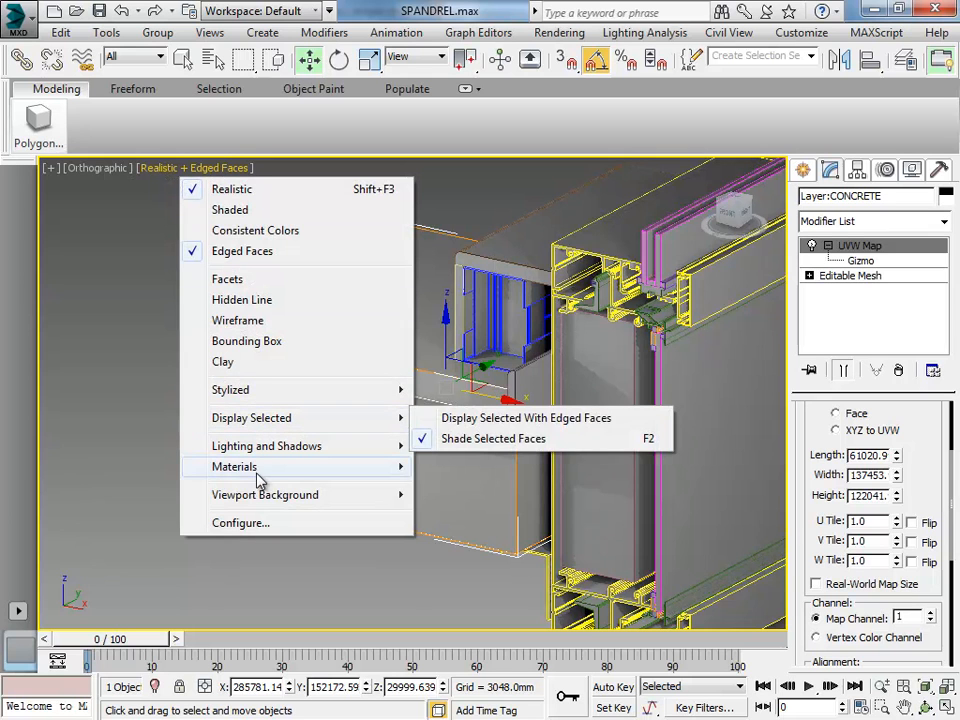
pyautogui.moveTo(254, 474)
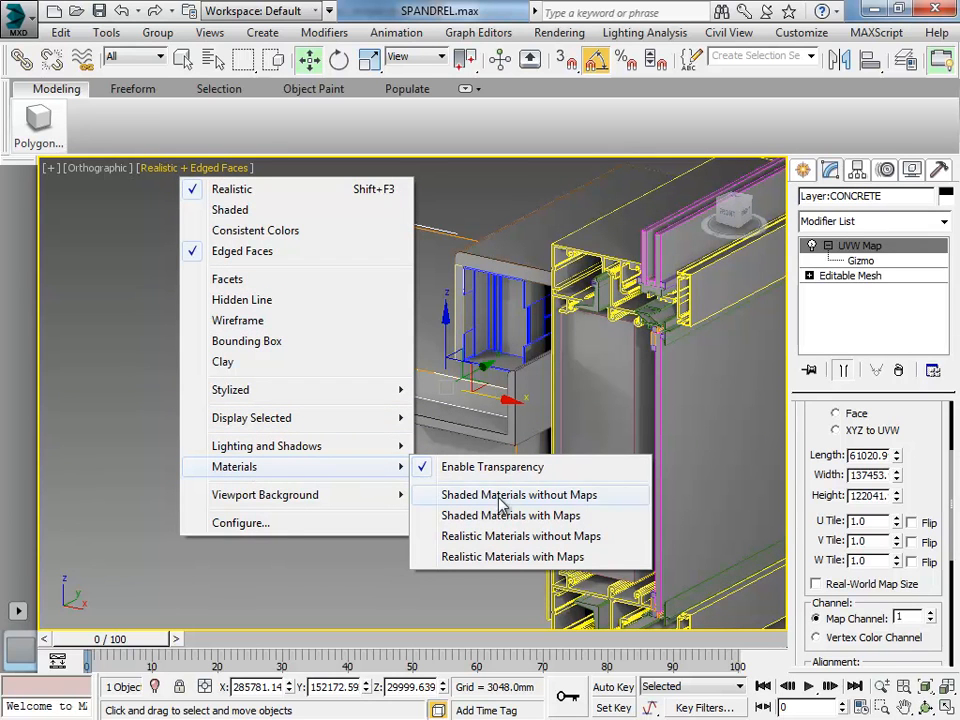
pyautogui.click(525, 558)
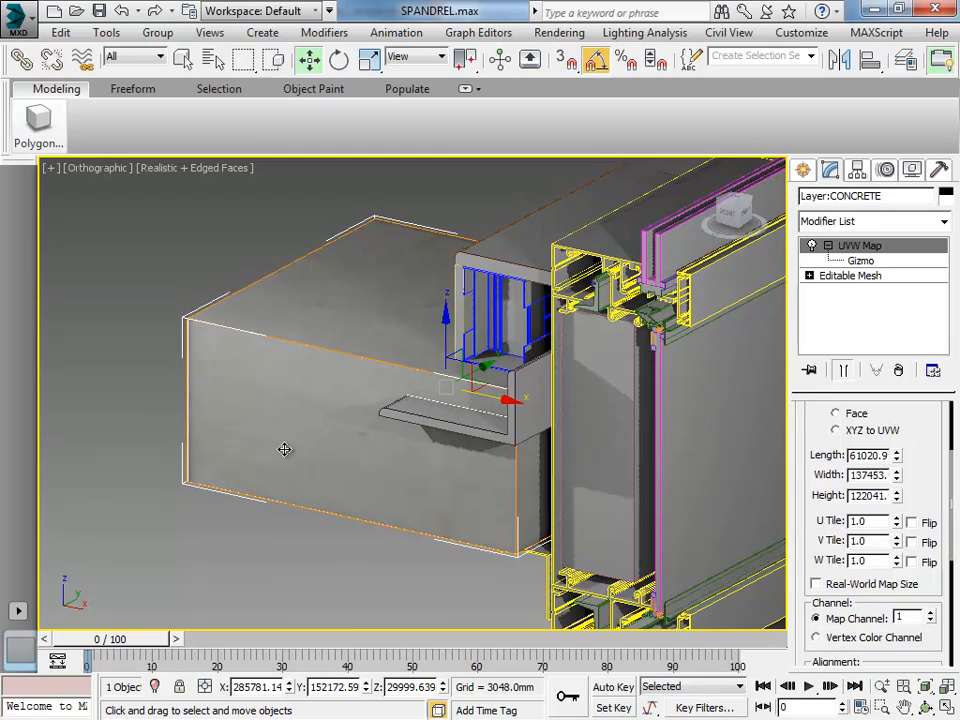
# Step: Reopen the material editor, collapse the Concrete group in the Autodesk Material Library, and expand the Glass group to its Glazing materials
pyautogui.keyDown('alt'); pyautogui.moveTo(258, 377); pyautogui.dragTo(288, 394, button='middle'); pyautogui.keyUp('alt')
pyautogui.keyDown('alt'); pyautogui.moveTo(542, 407); pyautogui.dragTo(340, 389, button='middle'); pyautogui.keyUp('alt')
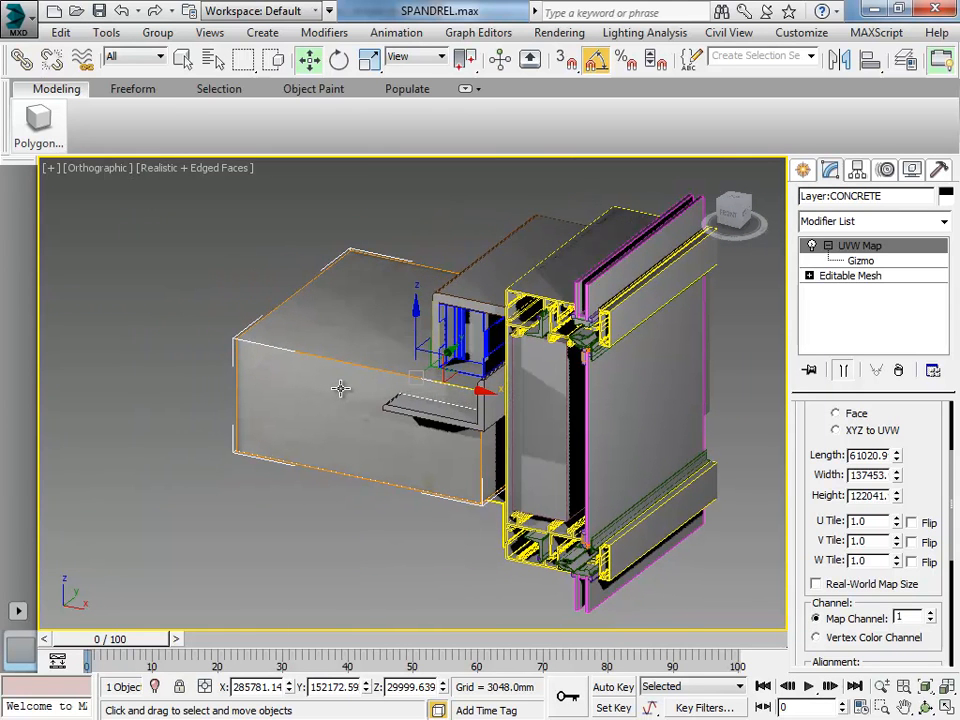
pyautogui.press('m')
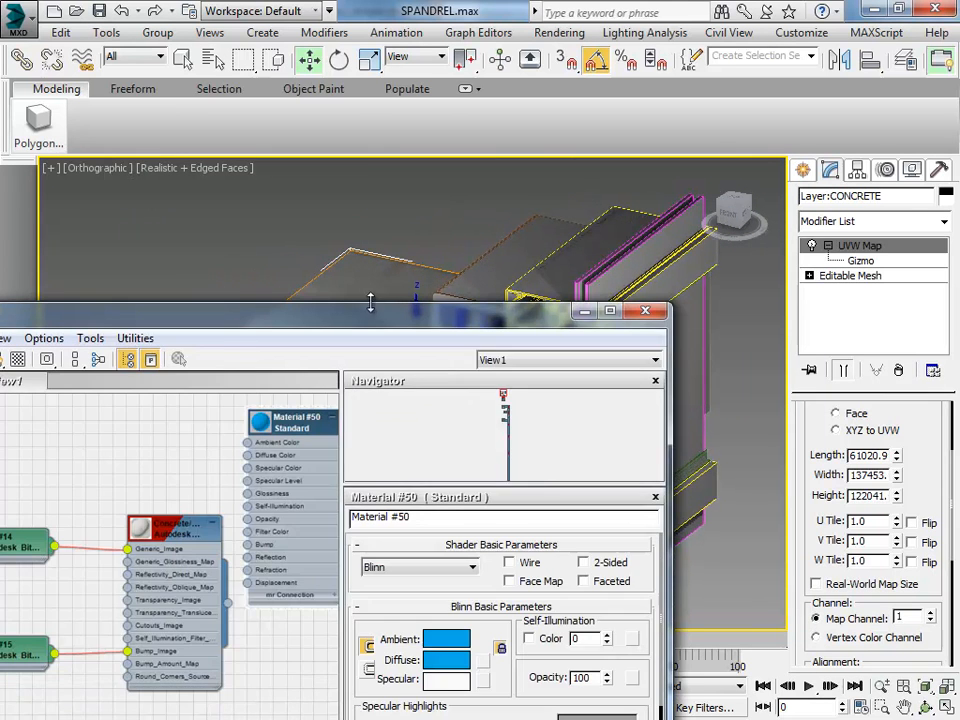
pyautogui.moveTo(357, 331); pyautogui.dragTo(606, 130)
pyautogui.moveTo(217, 306); pyautogui.dragTo(222, 264)
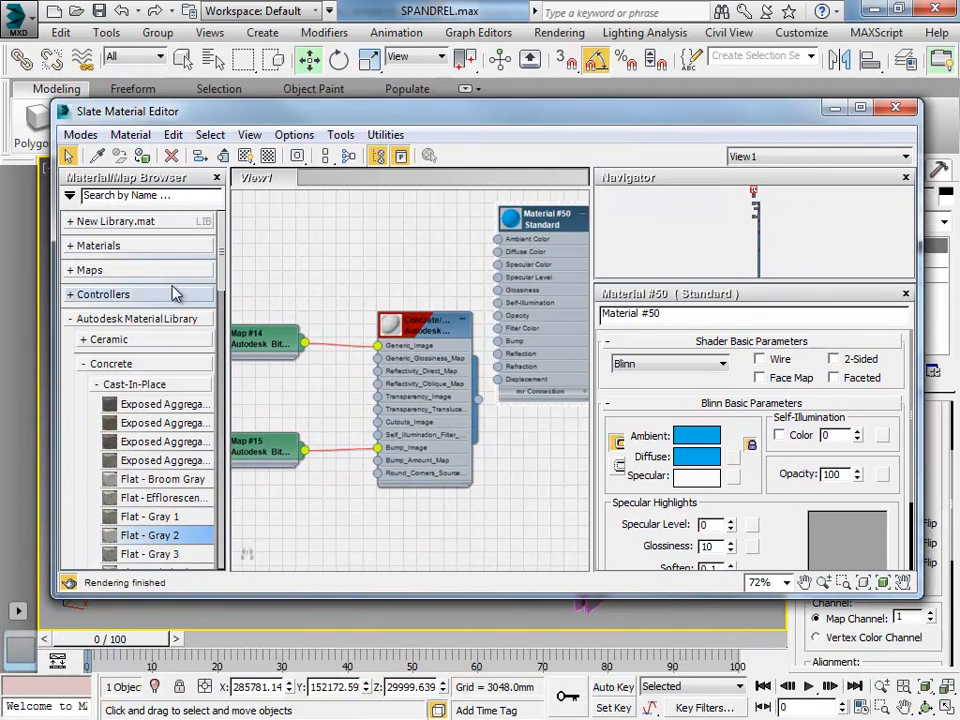
pyautogui.click(72, 322)
pyautogui.click(76, 326)
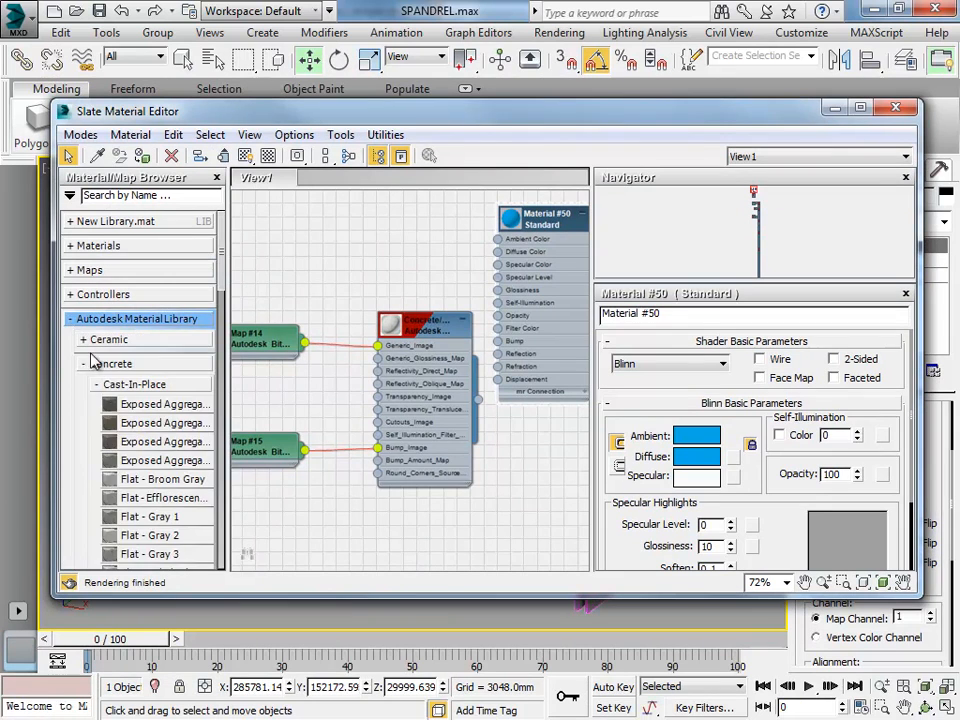
pyautogui.click(83, 364)
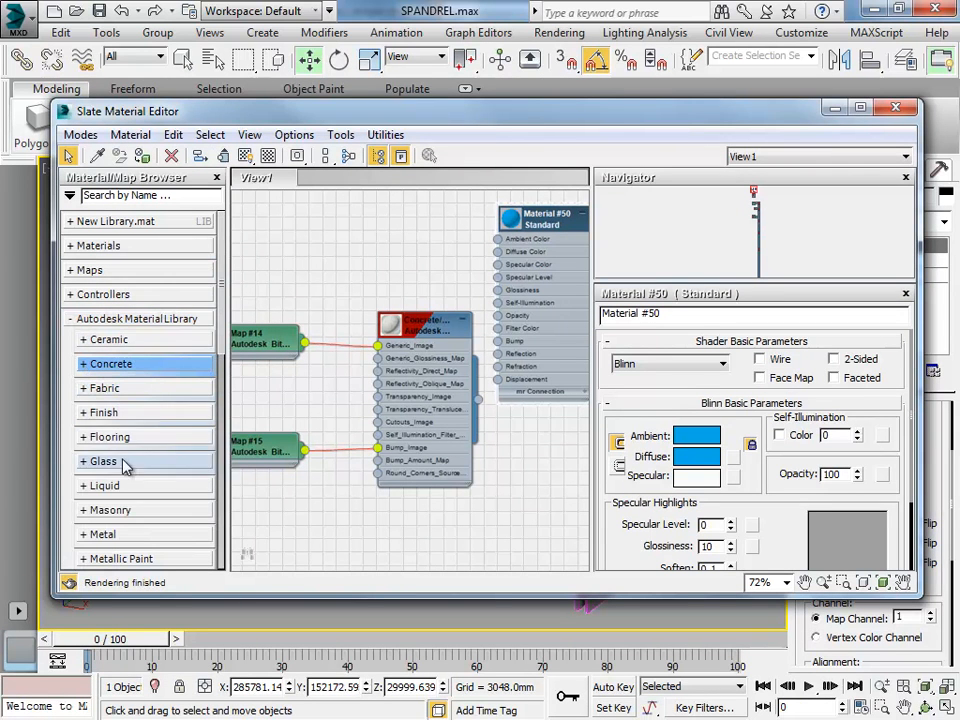
pyautogui.moveTo(222, 321)
pyautogui.mouseDown()
pyautogui.moveTo(229, 492)
pyautogui.moveTo(222, 370)
pyautogui.mouseUp()
pyautogui.click(85, 349)
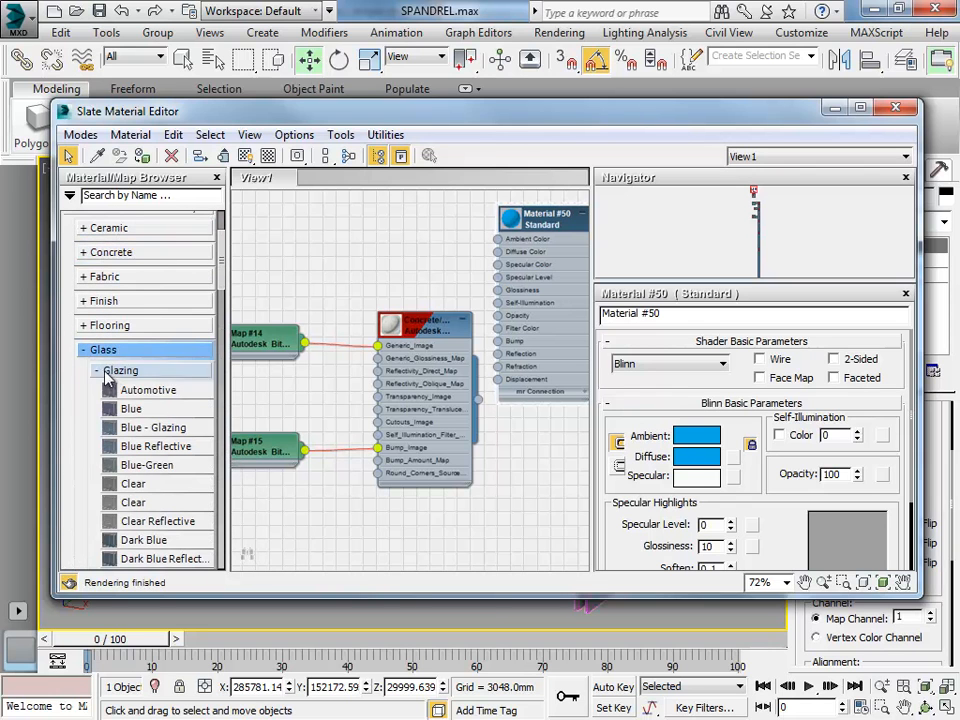
pyautogui.scroll(-3, 224, 293)
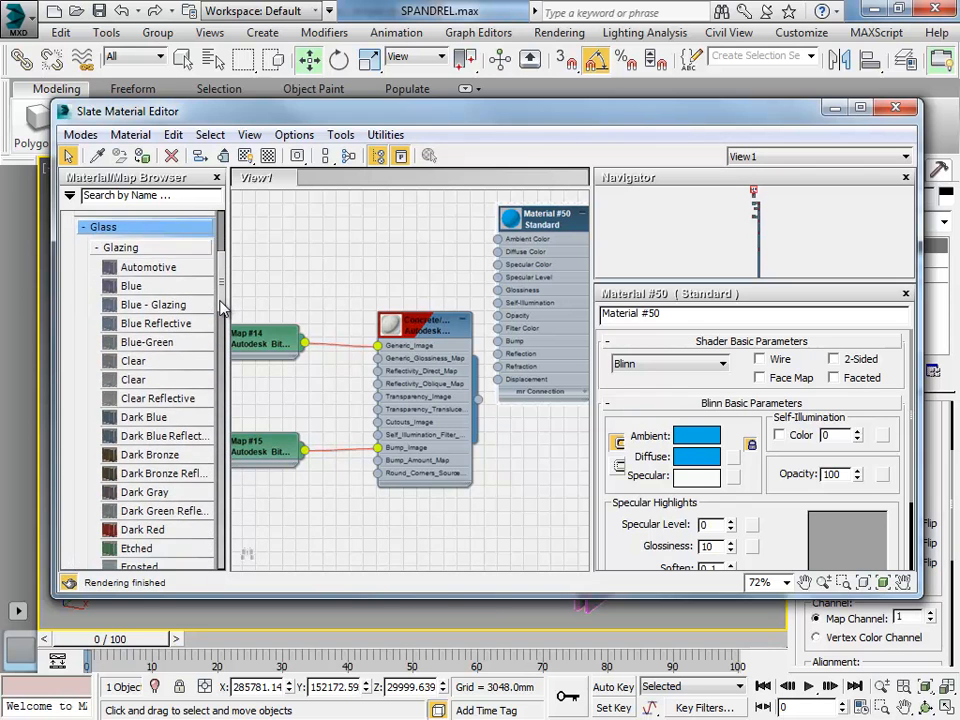
# Step: Assign the Clear Reflective glazing material to the magenta-outlined glass panes and close the material editor
pyautogui.moveTo(446, 121); pyautogui.dragTo(425, 409)
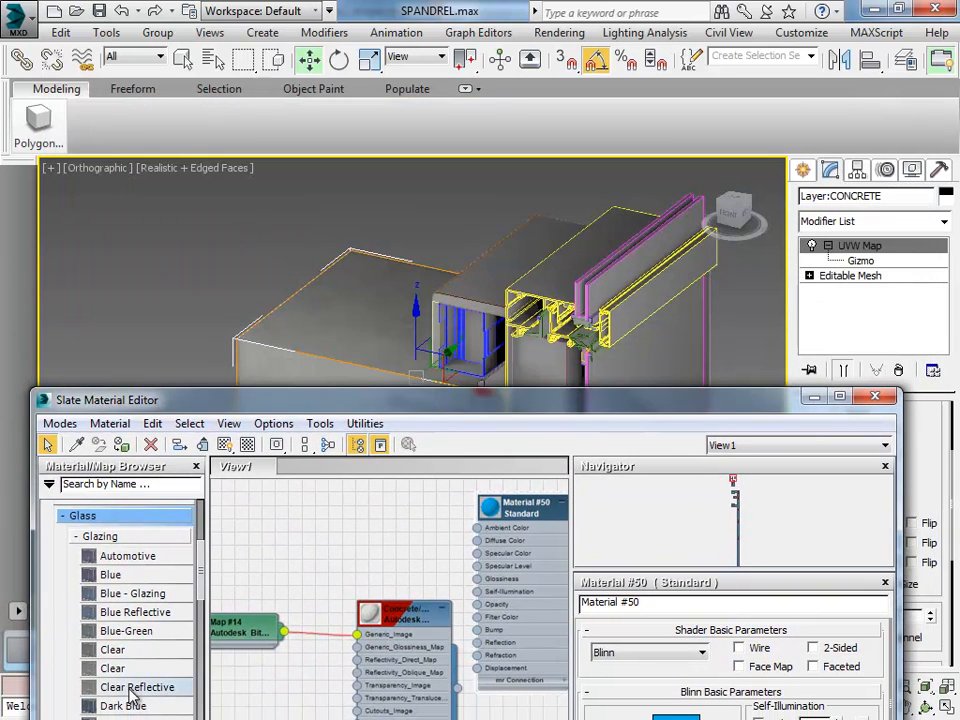
pyautogui.moveTo(130, 695); pyautogui.dragTo(596, 296)
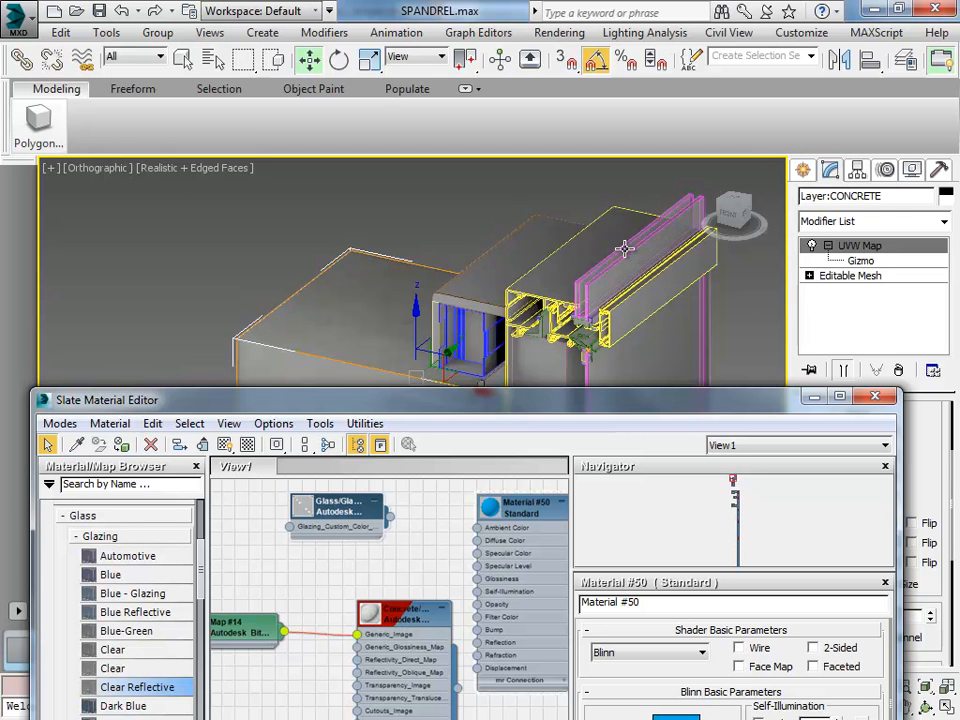
pyautogui.click(875, 397)
# Step: Deselect the slab, switch the viewport to the Camera001 view, and turn off the edged faces display
pyautogui.moveTo(671, 284); pyautogui.dragTo(614, 296, button='middle')
pyautogui.click(724, 393)
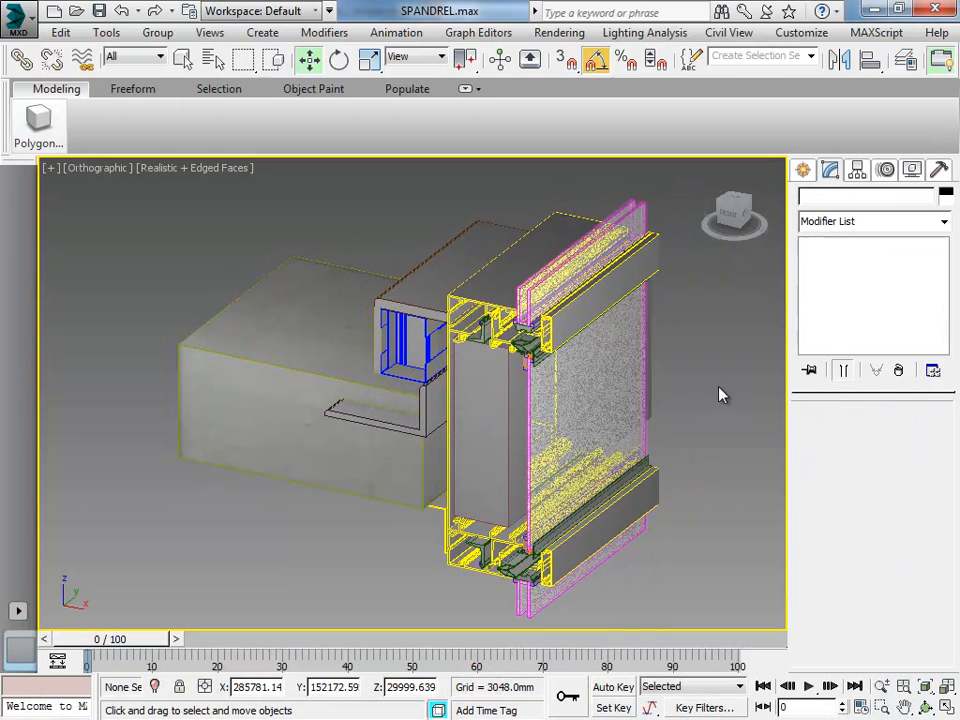
pyautogui.press('c')
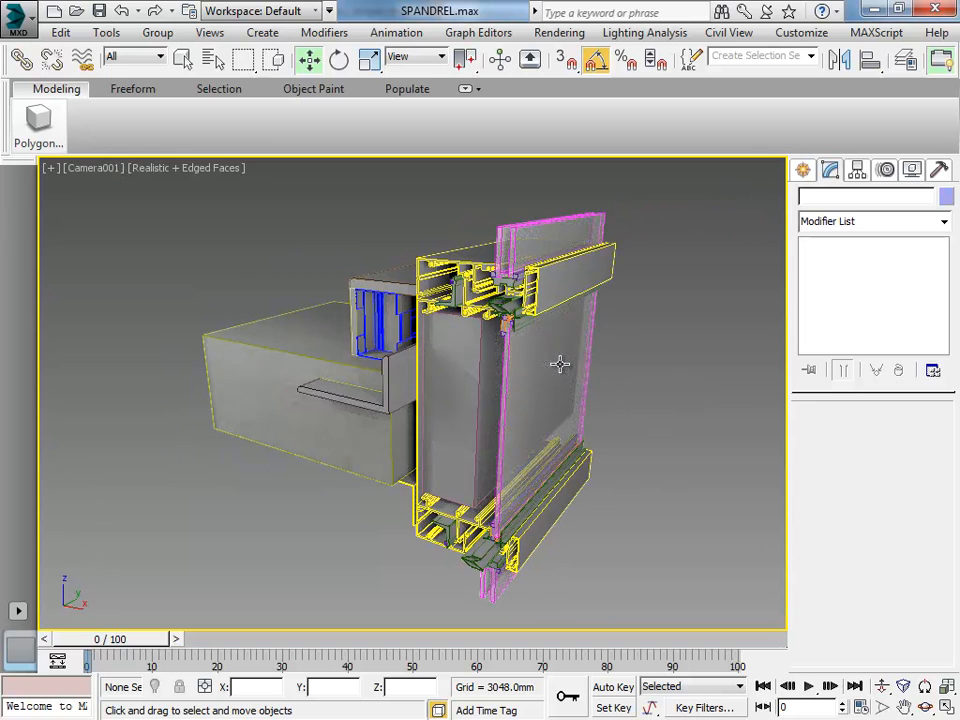
pyautogui.press('F4')
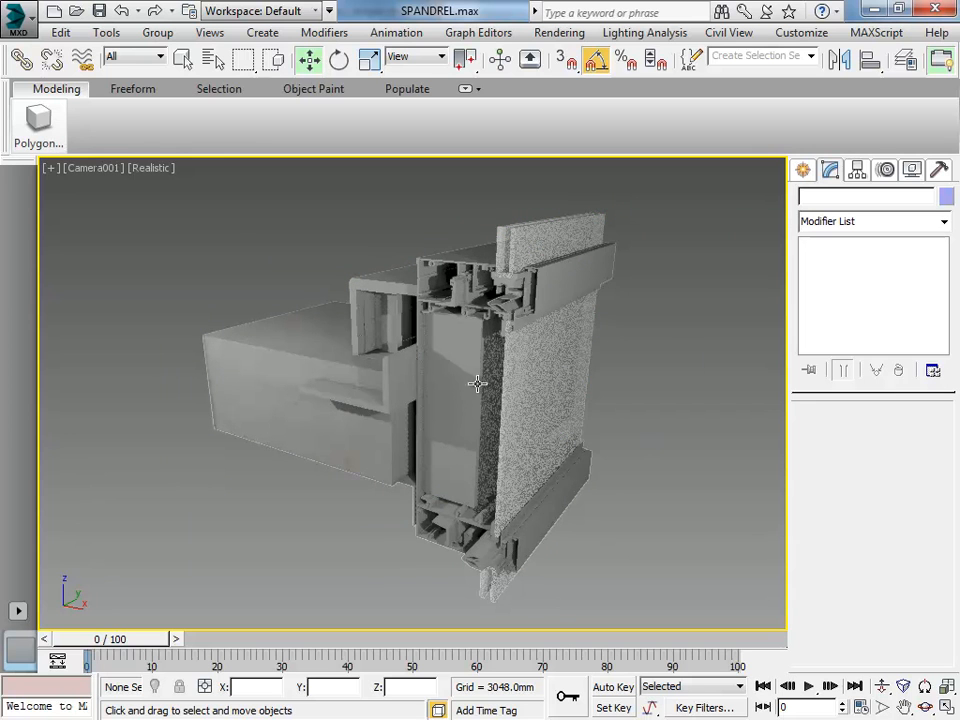